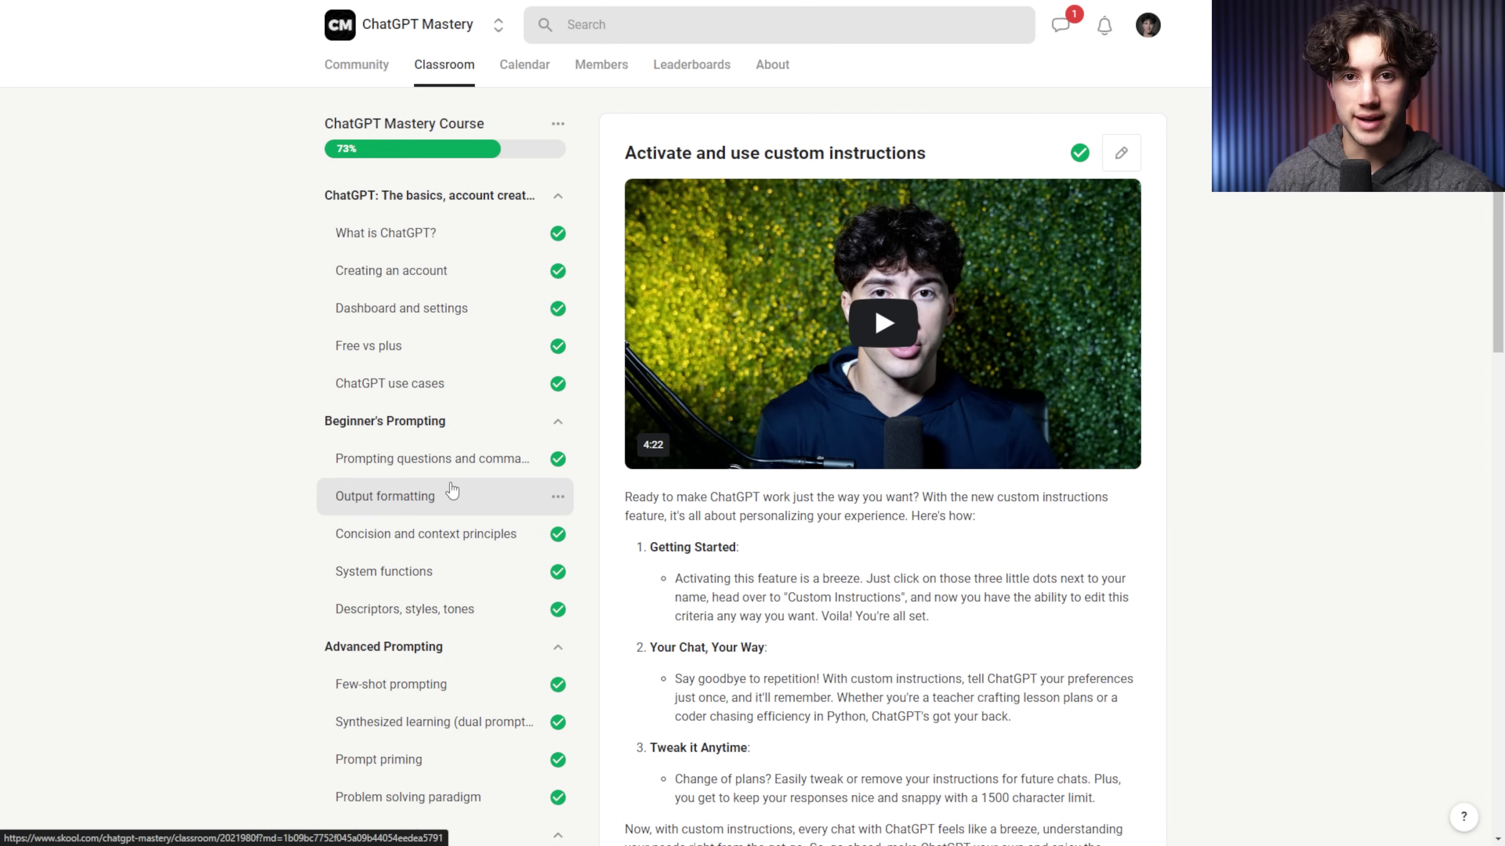
# - Look at the '300 custom personas' lesson, then return to 'Activate and use custom instructions'
pyautogui.scroll(-5, 494, 483)
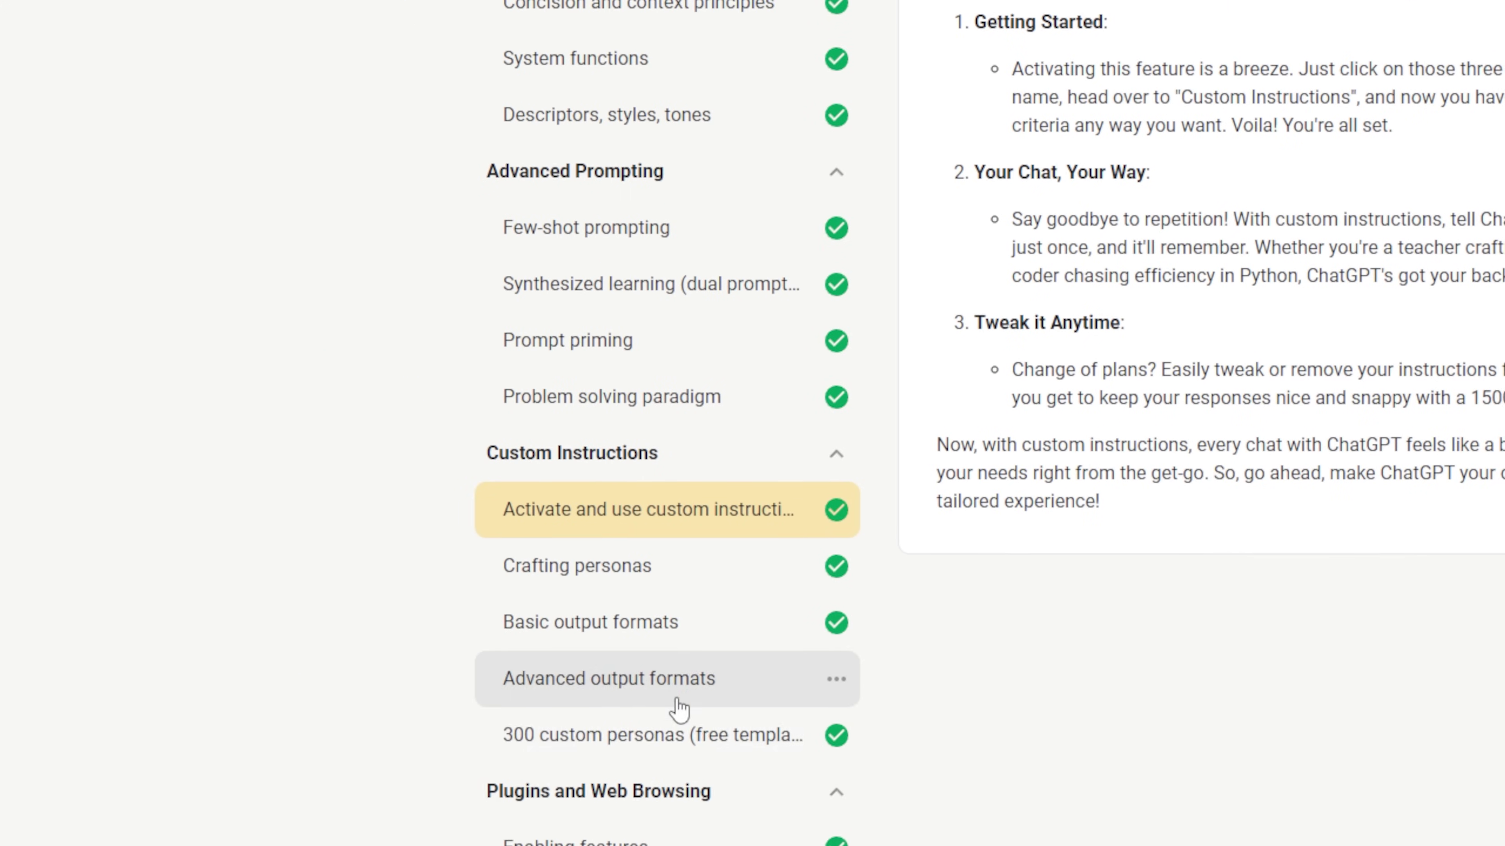
pyautogui.click(682, 741)
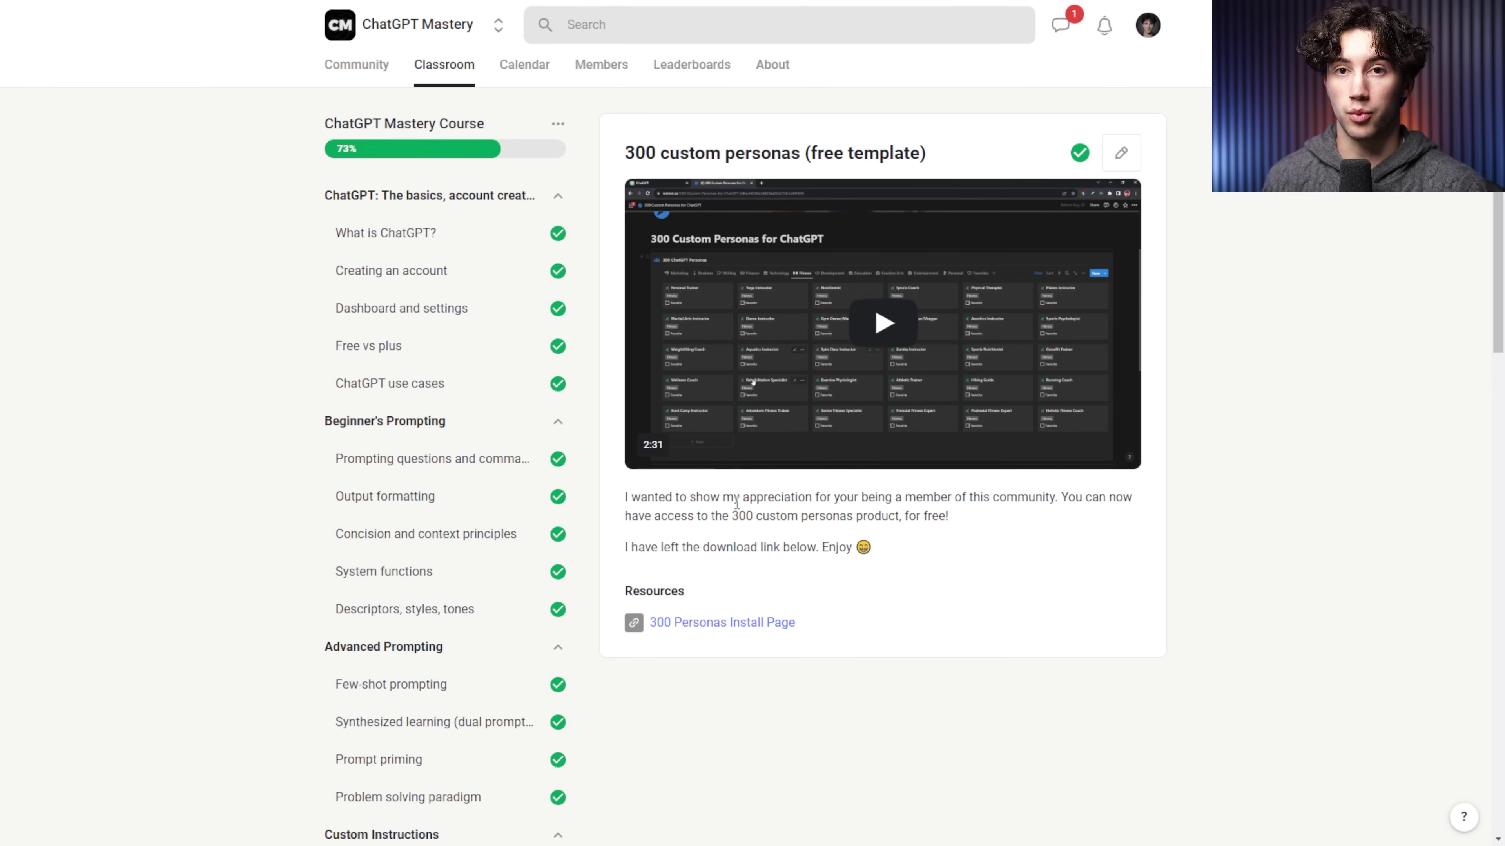
pyautogui.scroll(-6, 444, 500)
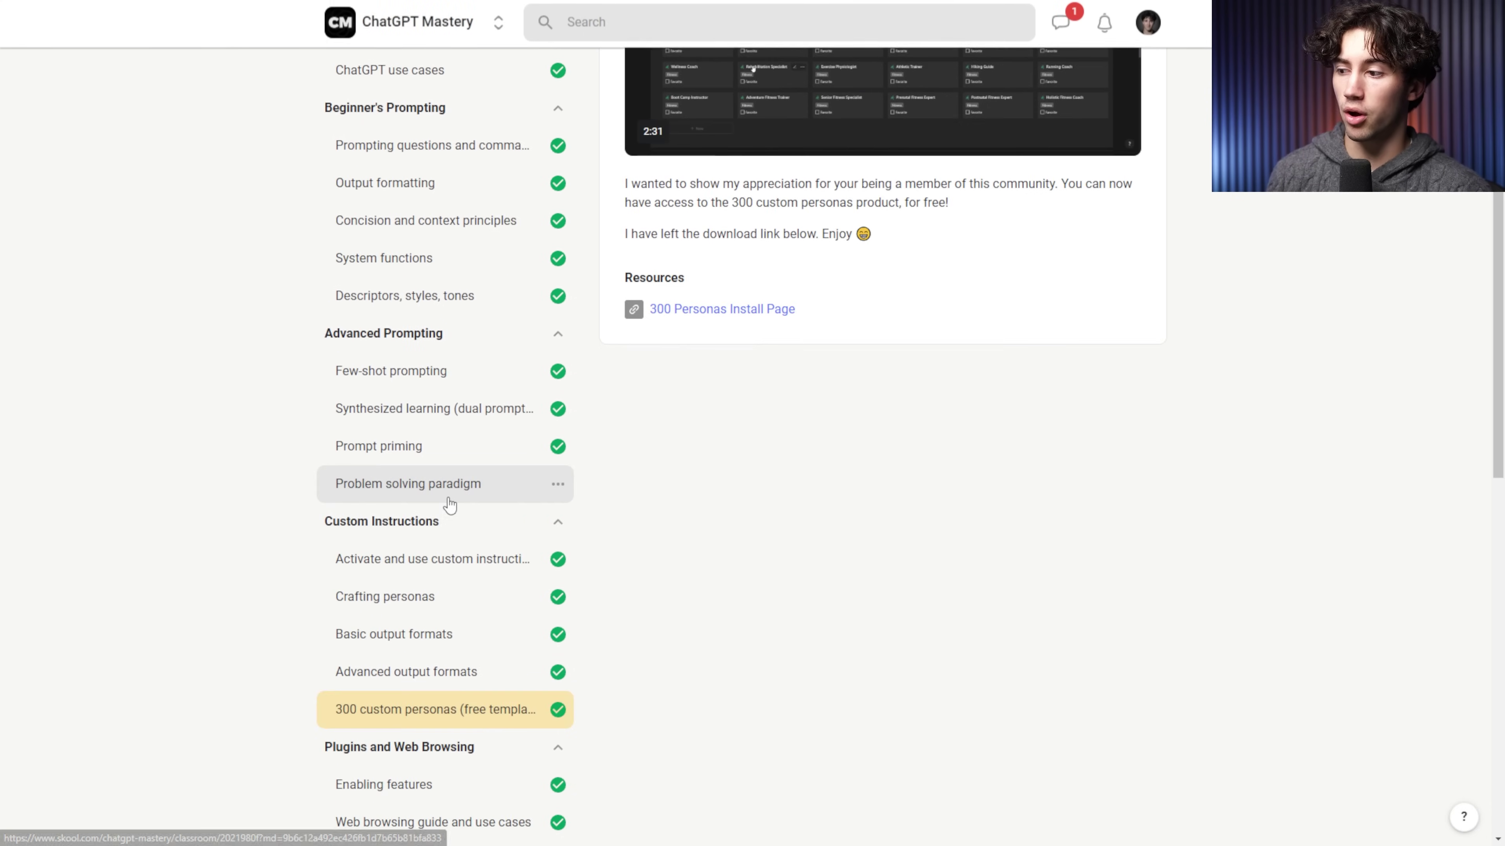
pyautogui.click(435, 482)
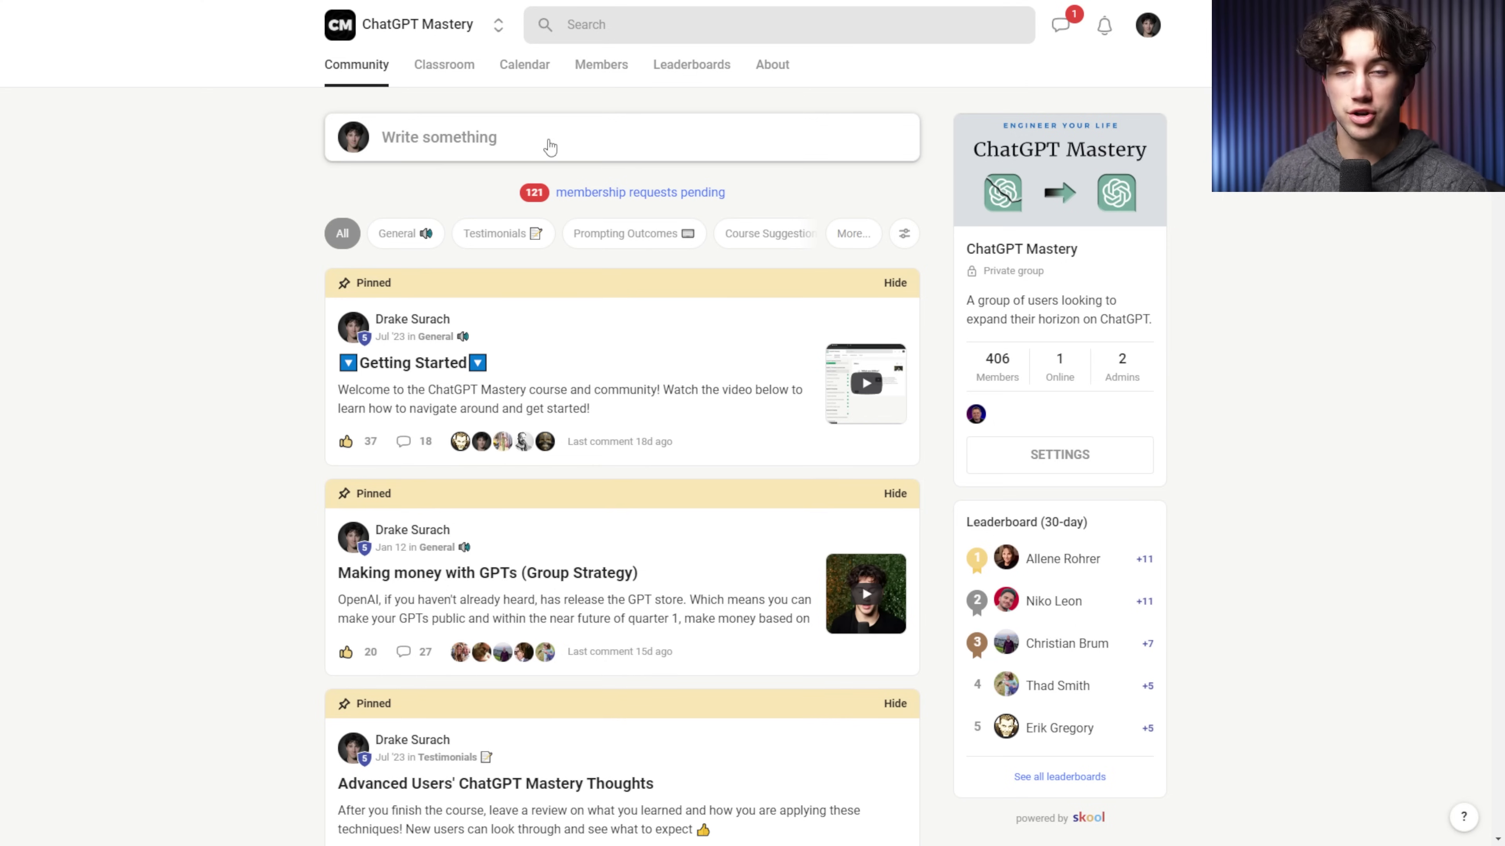
# - Scroll the community feed and open the 'Making money with GPTs' post
pyautogui.scroll(-1, 705, 368)
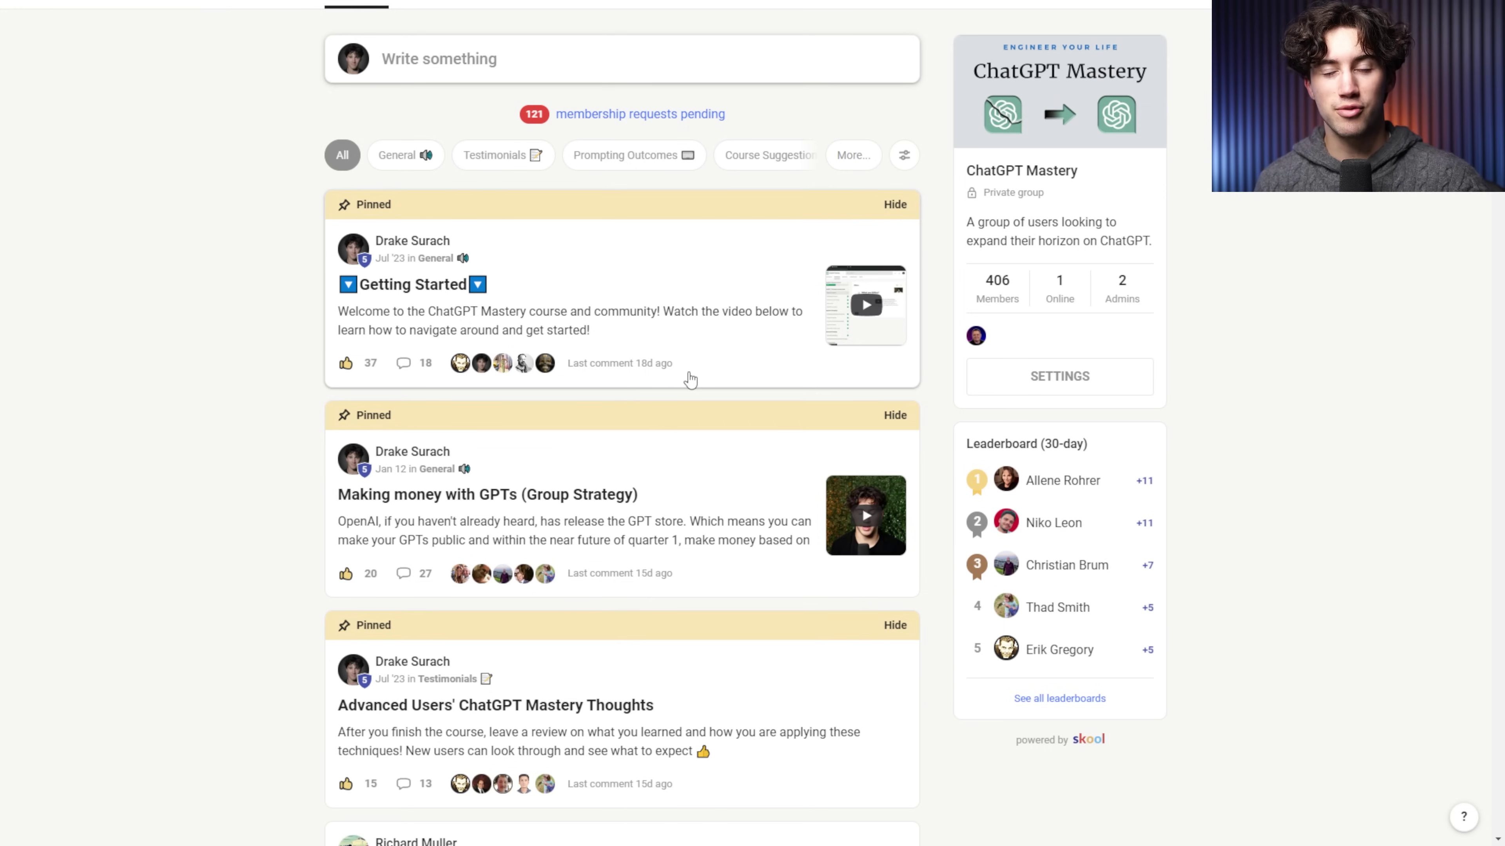
pyautogui.scroll(-1, 666, 427)
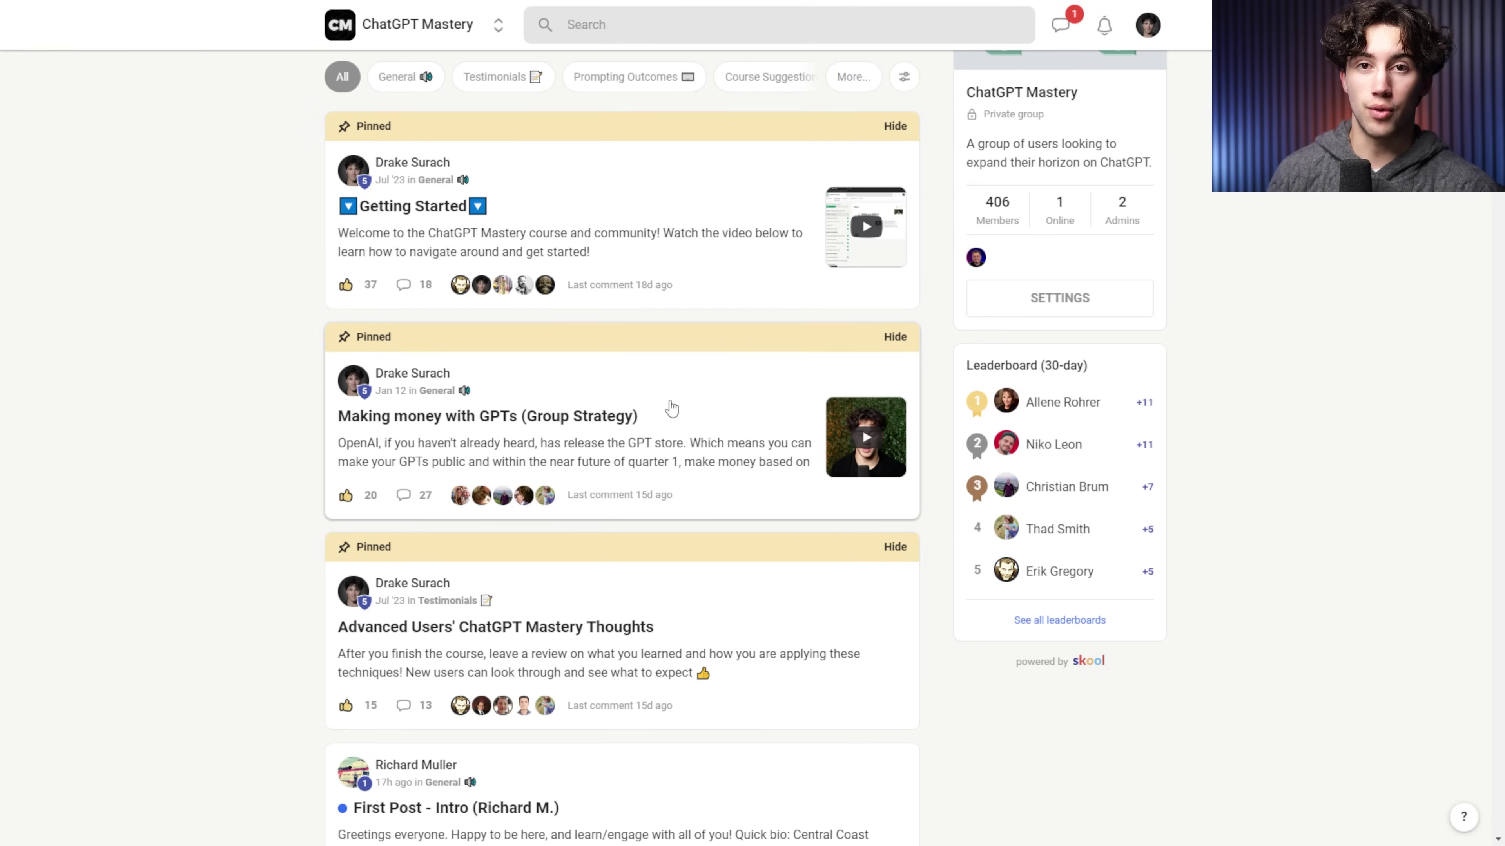
pyautogui.click(671, 408)
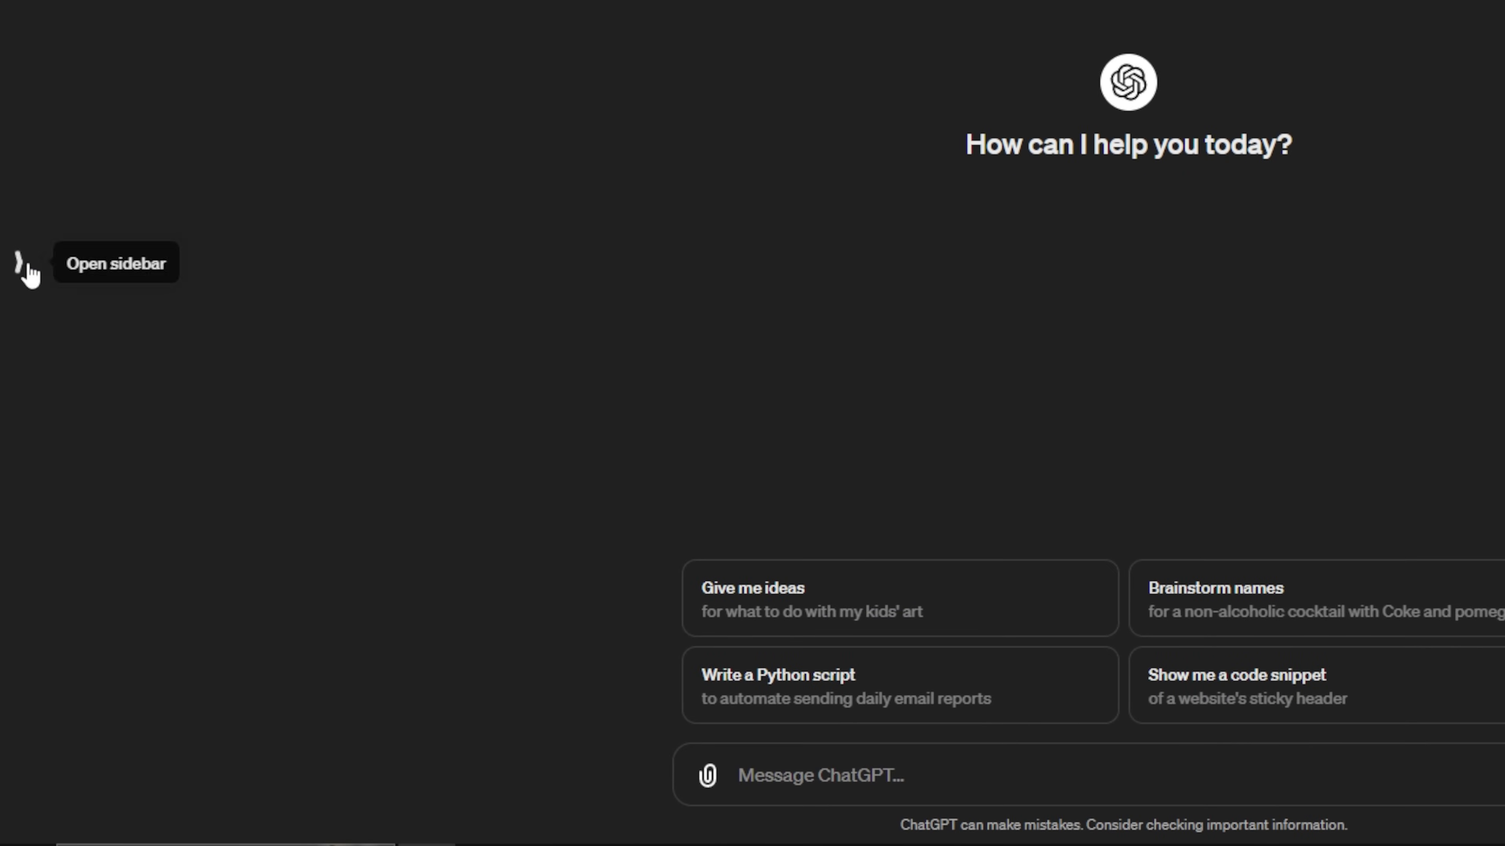
# - Show the chat history sidebar and open the account menu
pyautogui.click(24, 267)
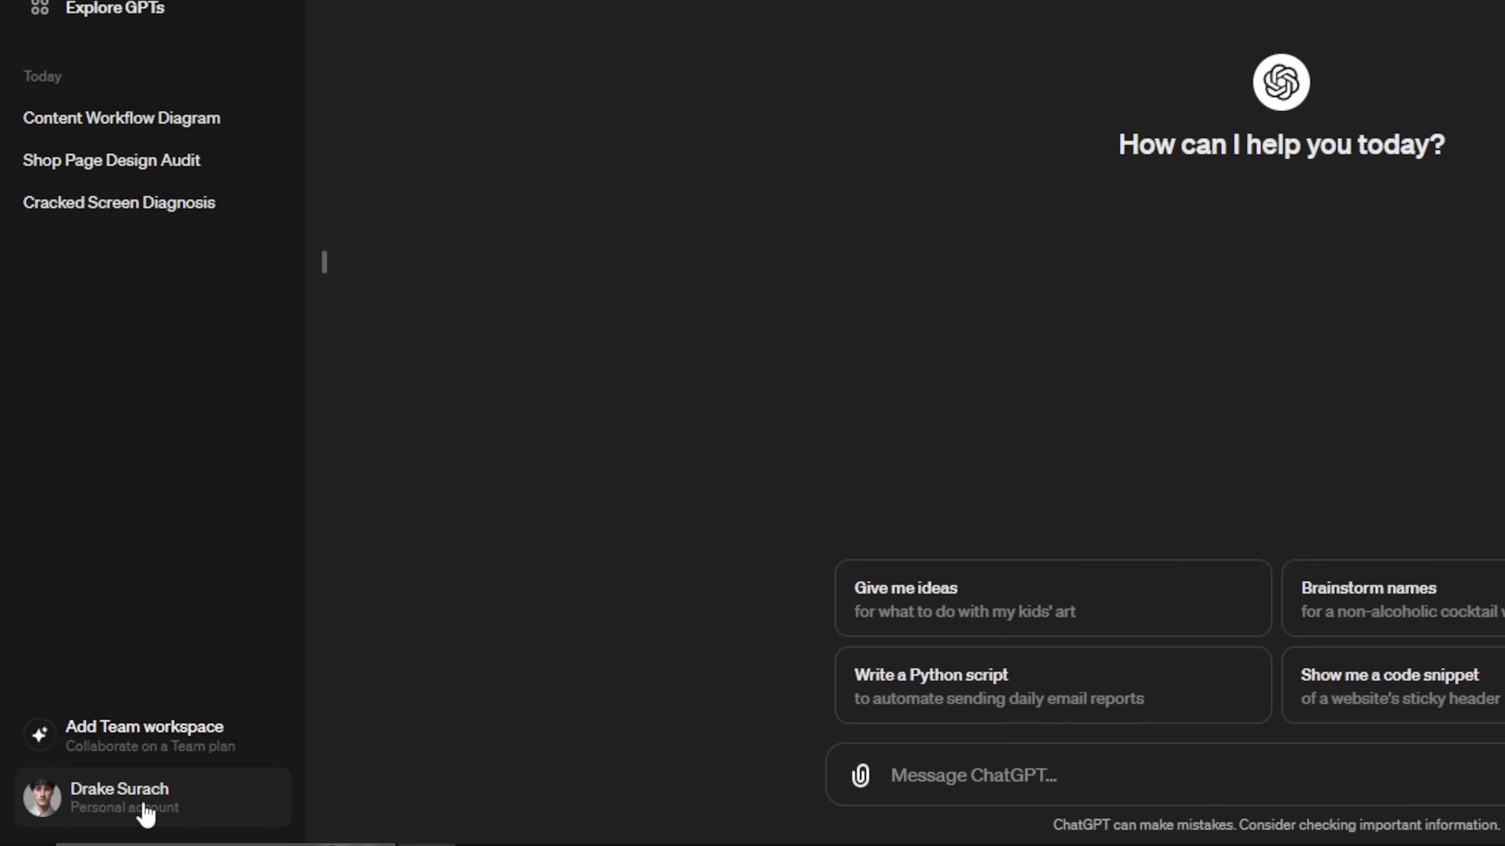
pyautogui.click(116, 813)
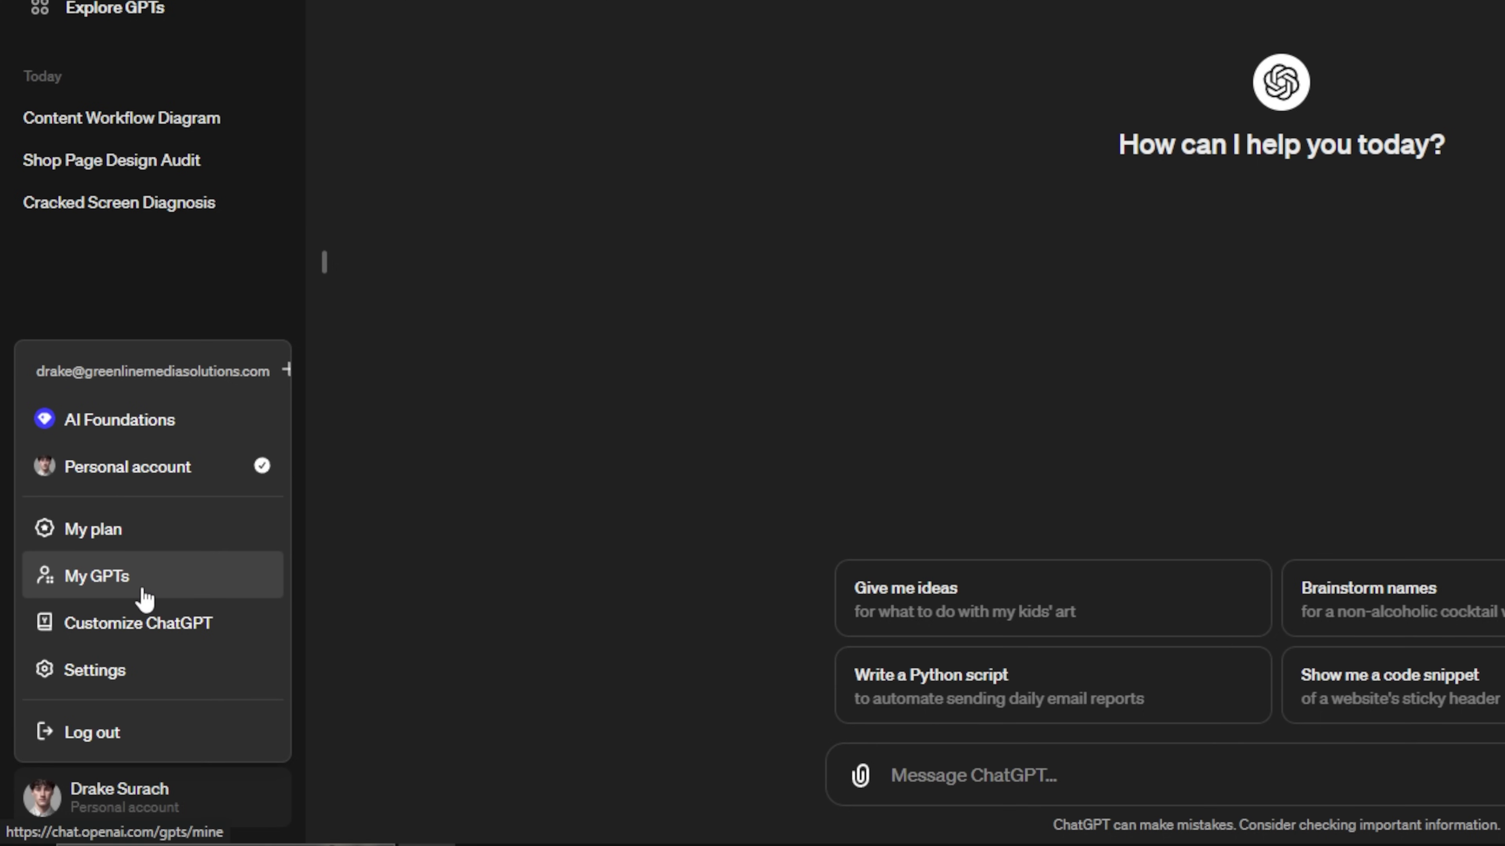
pyautogui.click(153, 628)
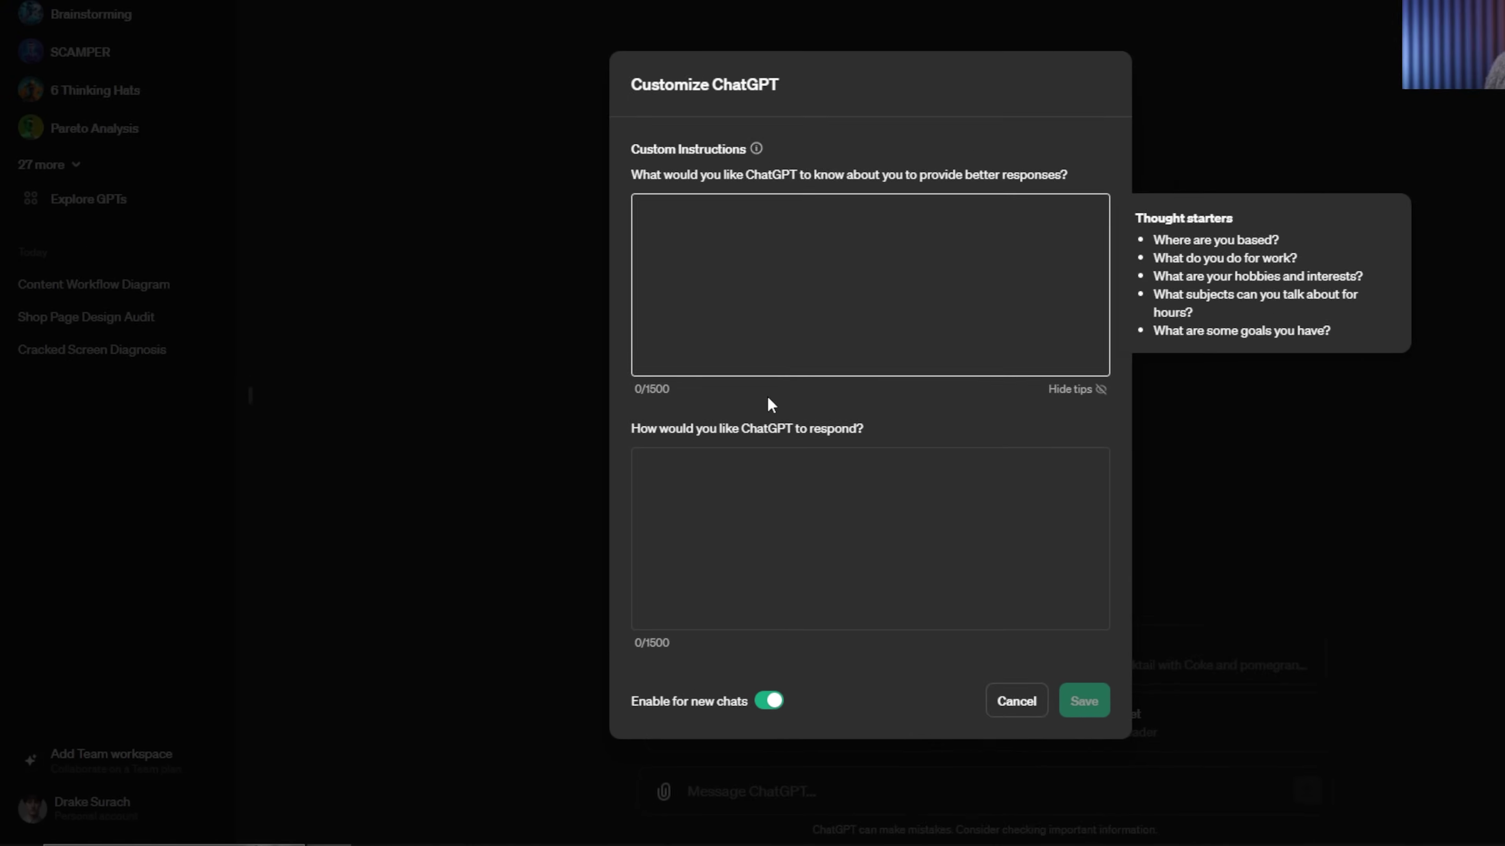
pyautogui.click(689, 326)
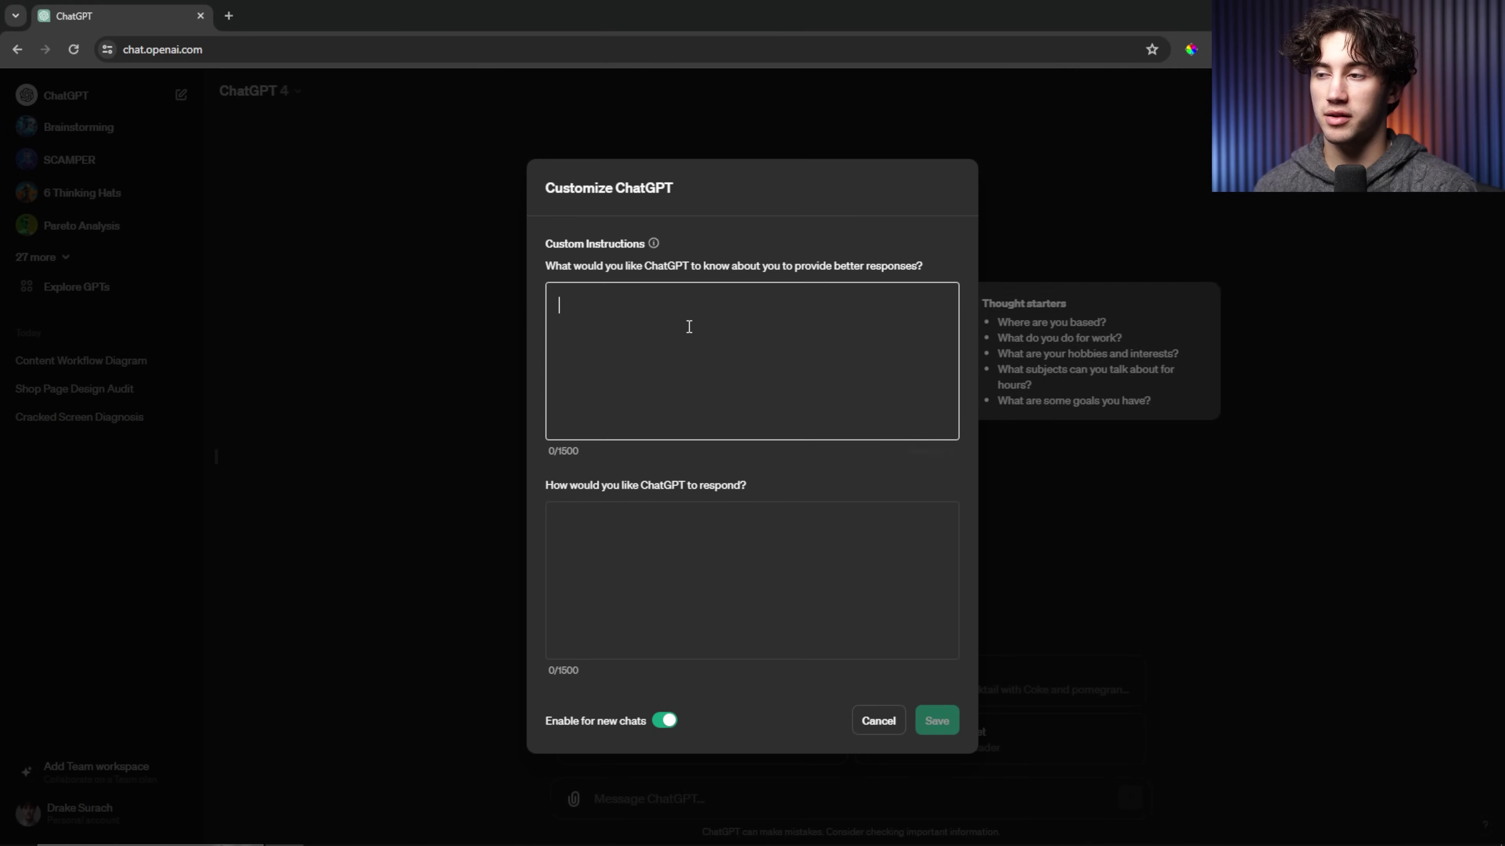
pyautogui.click(726, 571)
pyautogui.click(703, 355)
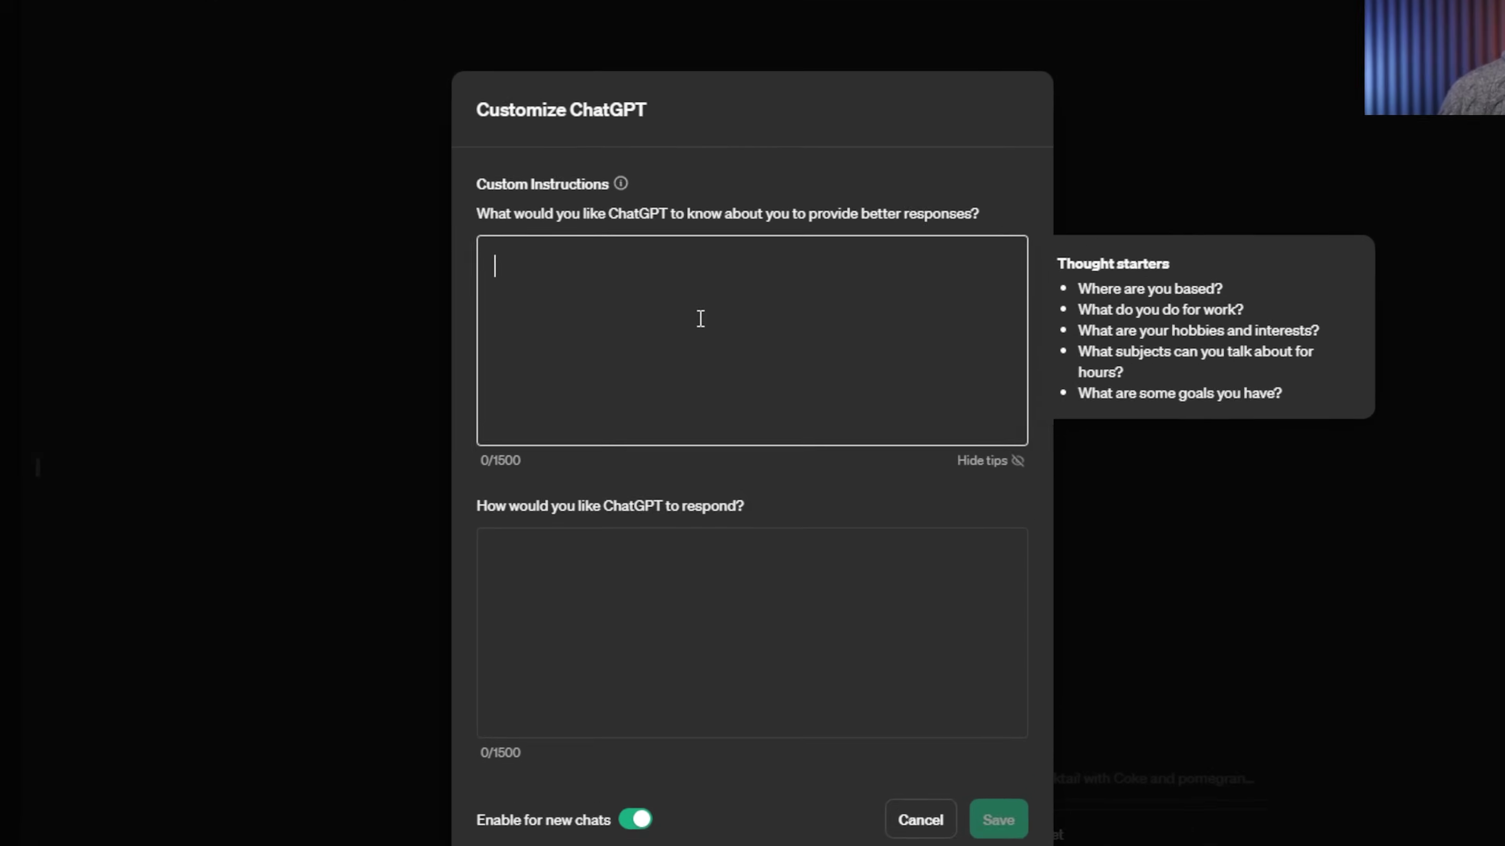
pyautogui.moveTo(441, 194); pyautogui.dragTo(1007, 181)
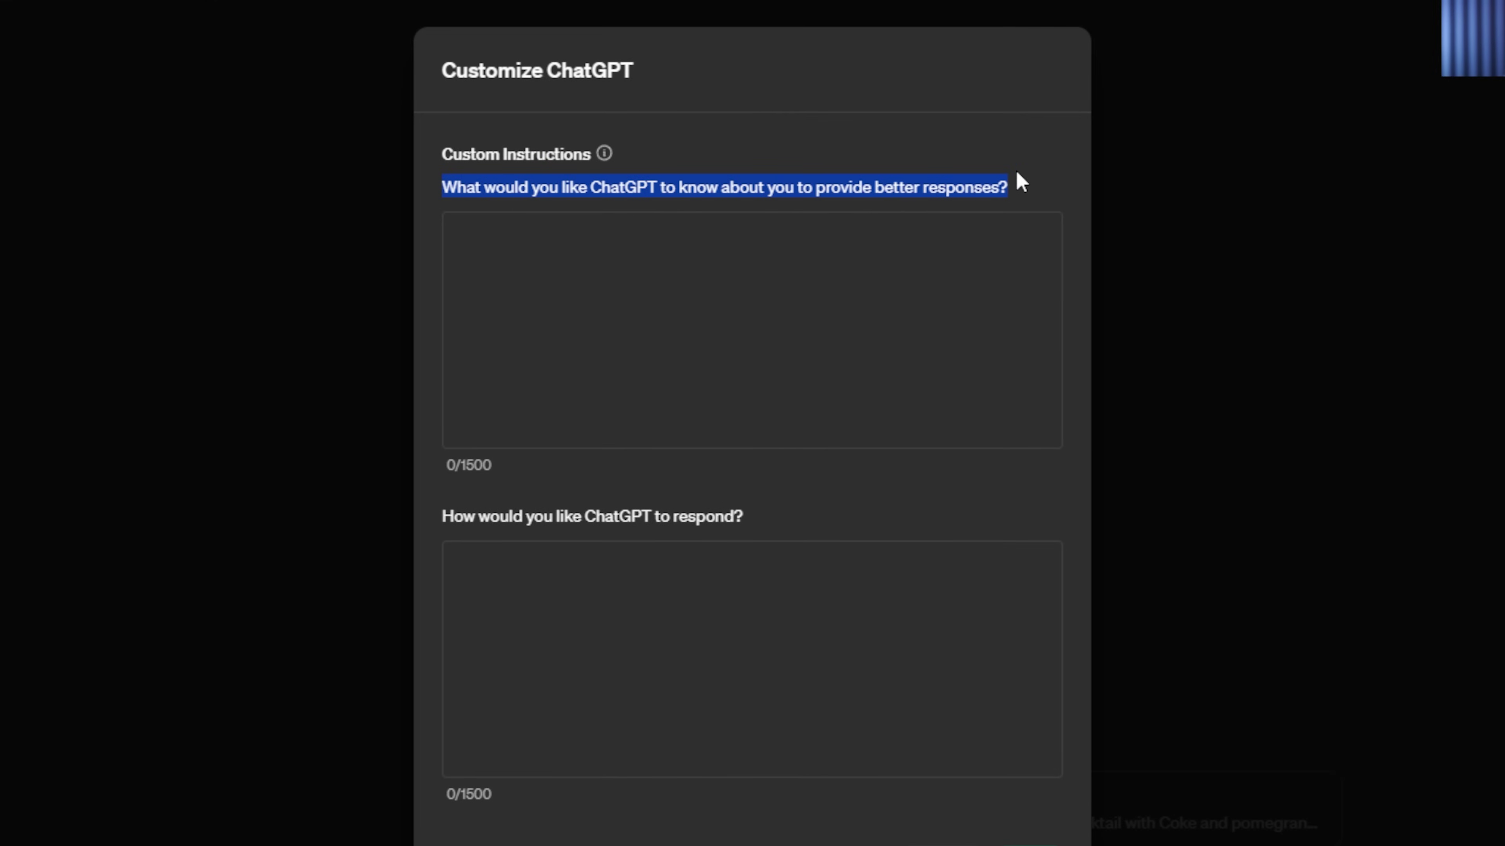
pyautogui.click(634, 240)
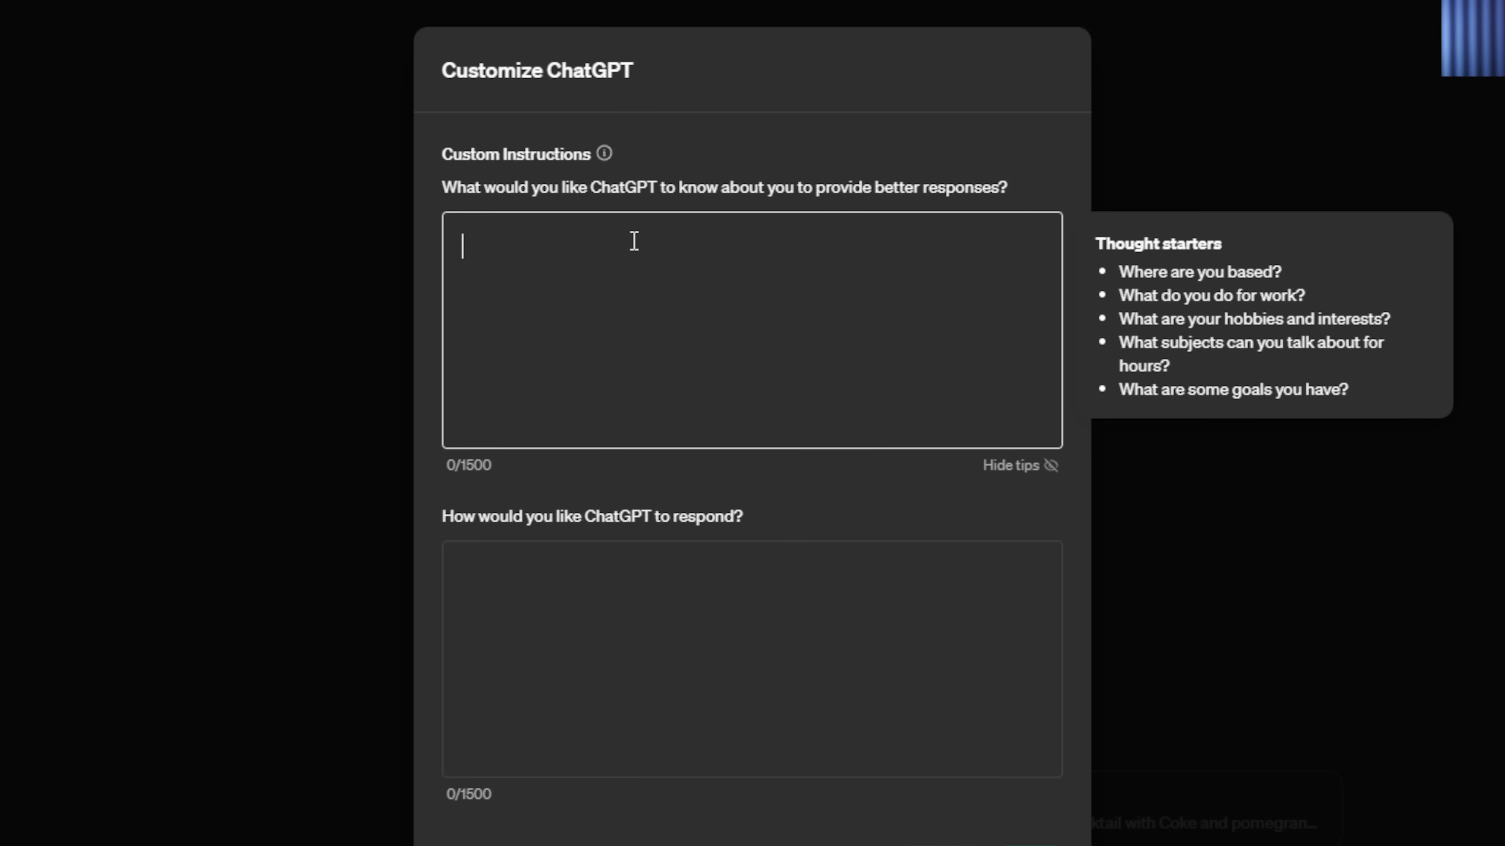
pyautogui.click(443, 520)
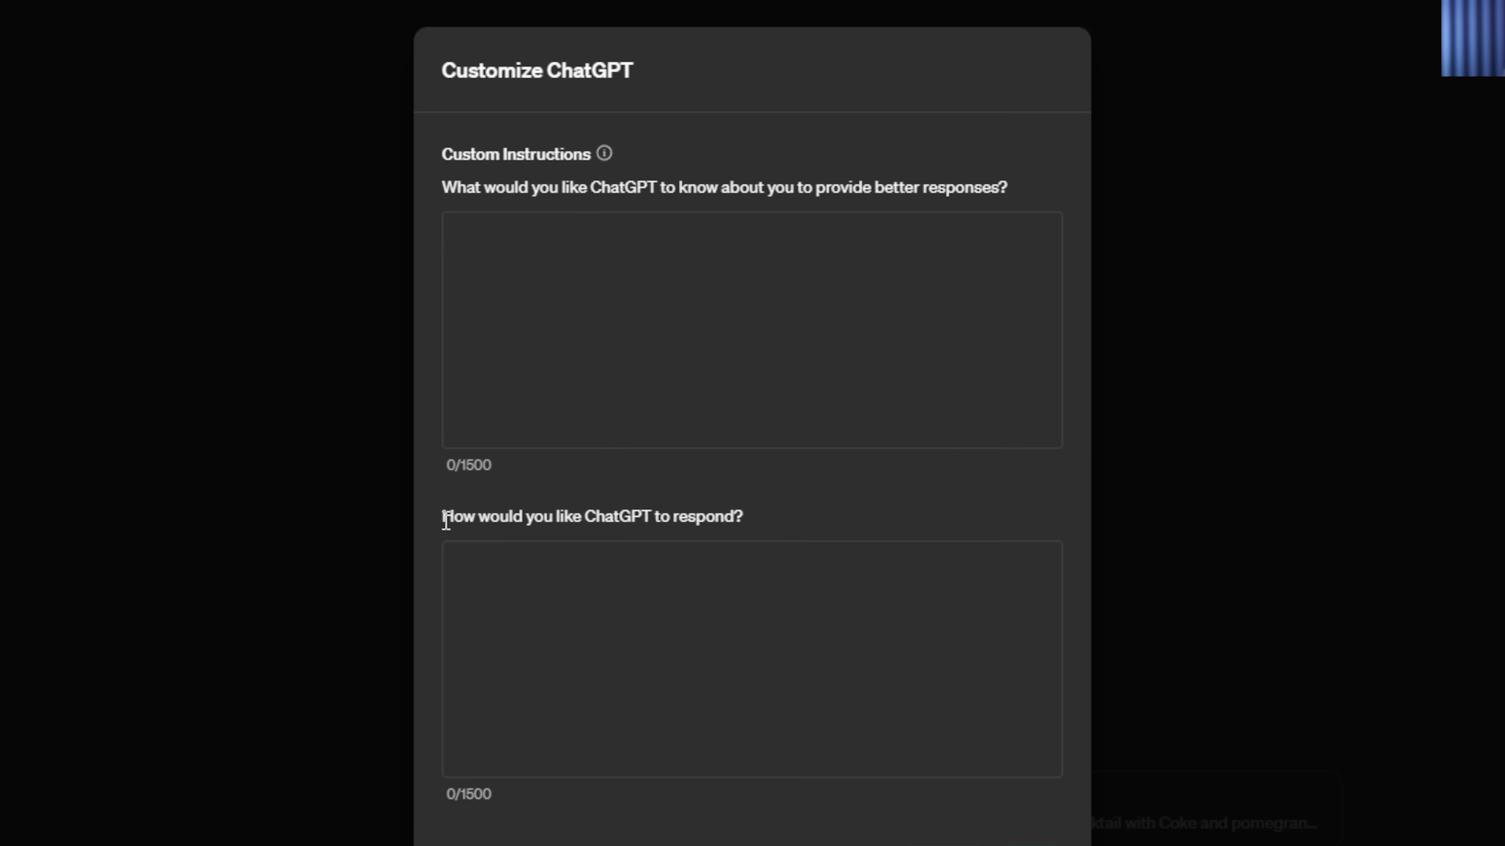
pyautogui.moveTo(443, 520); pyautogui.dragTo(750, 492)
pyautogui.click(770, 574)
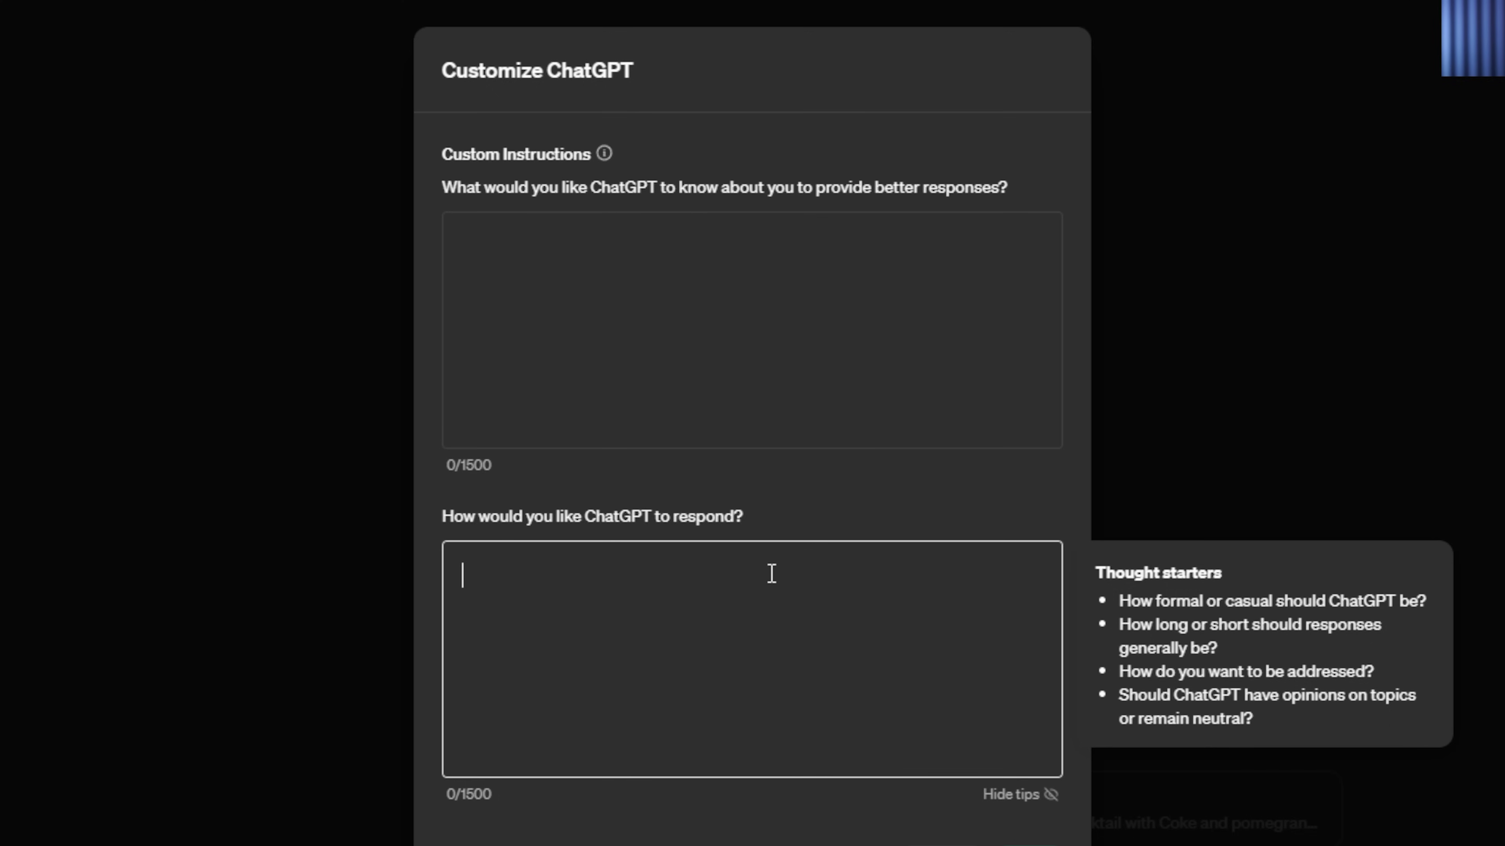
pyautogui.click(619, 252)
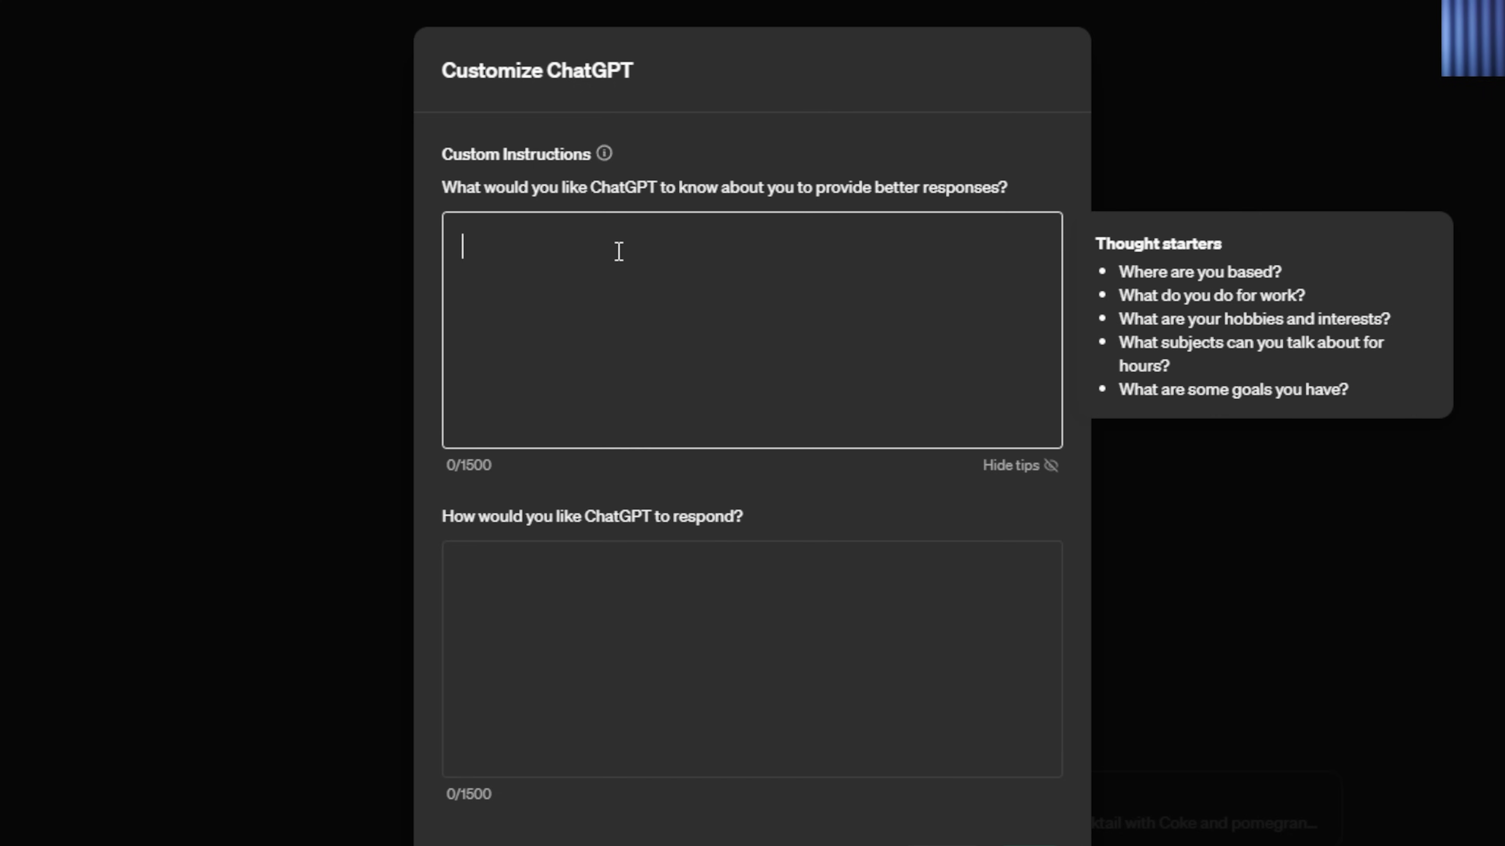
pyautogui.moveTo(443, 187); pyautogui.dragTo(1014, 190)
# - Enter 'I drink 20 coffees per day.' as about-you and paste 'End each response with: LET'S GO!!!!!!' as response style
pyautogui.click(825, 242)
pyautogui.write('I drink 20 coffees pe')
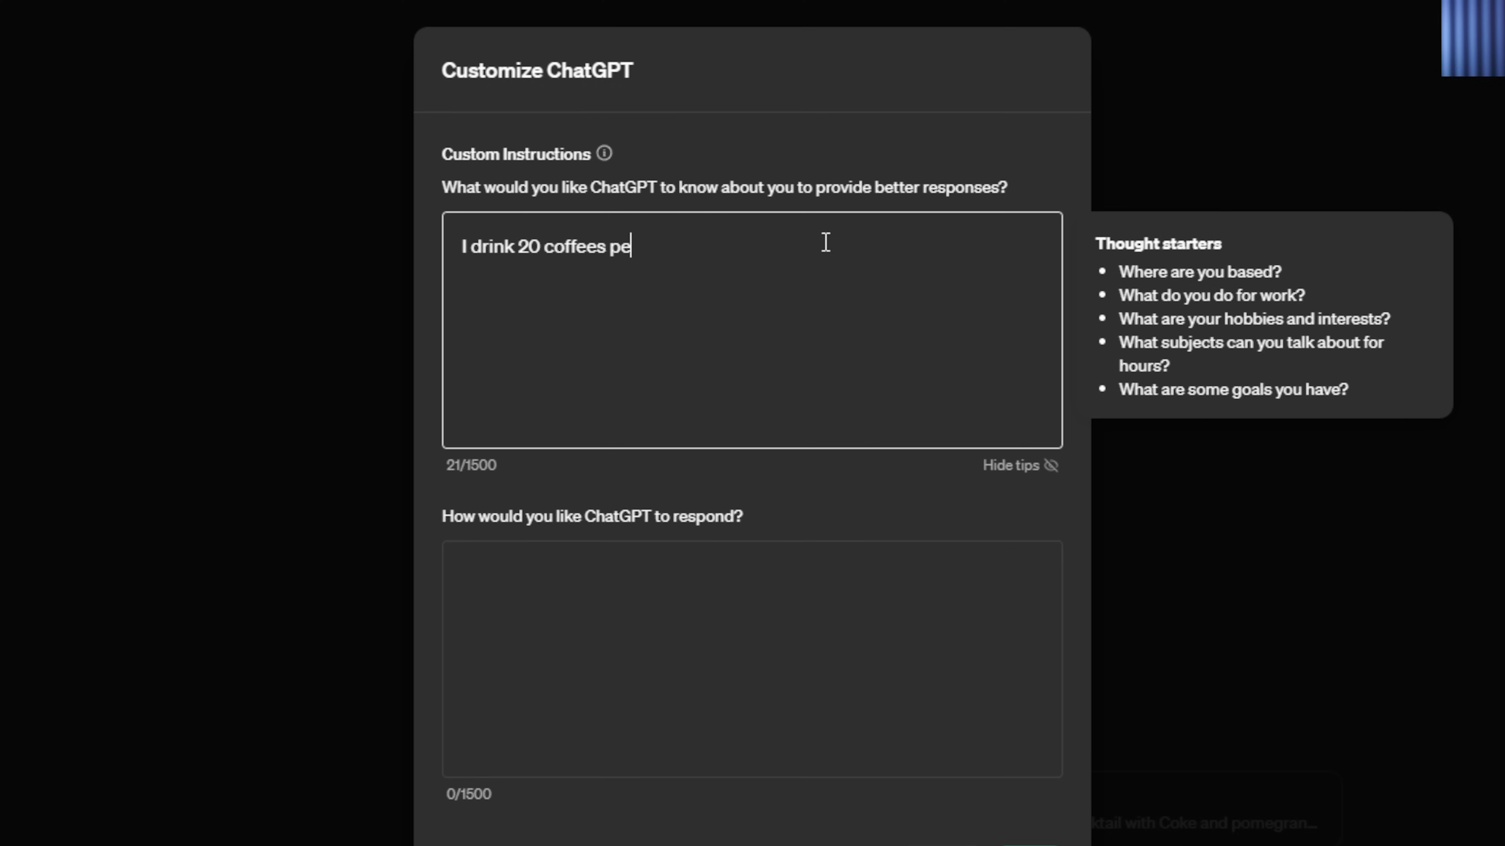
pyautogui.write('r day.')
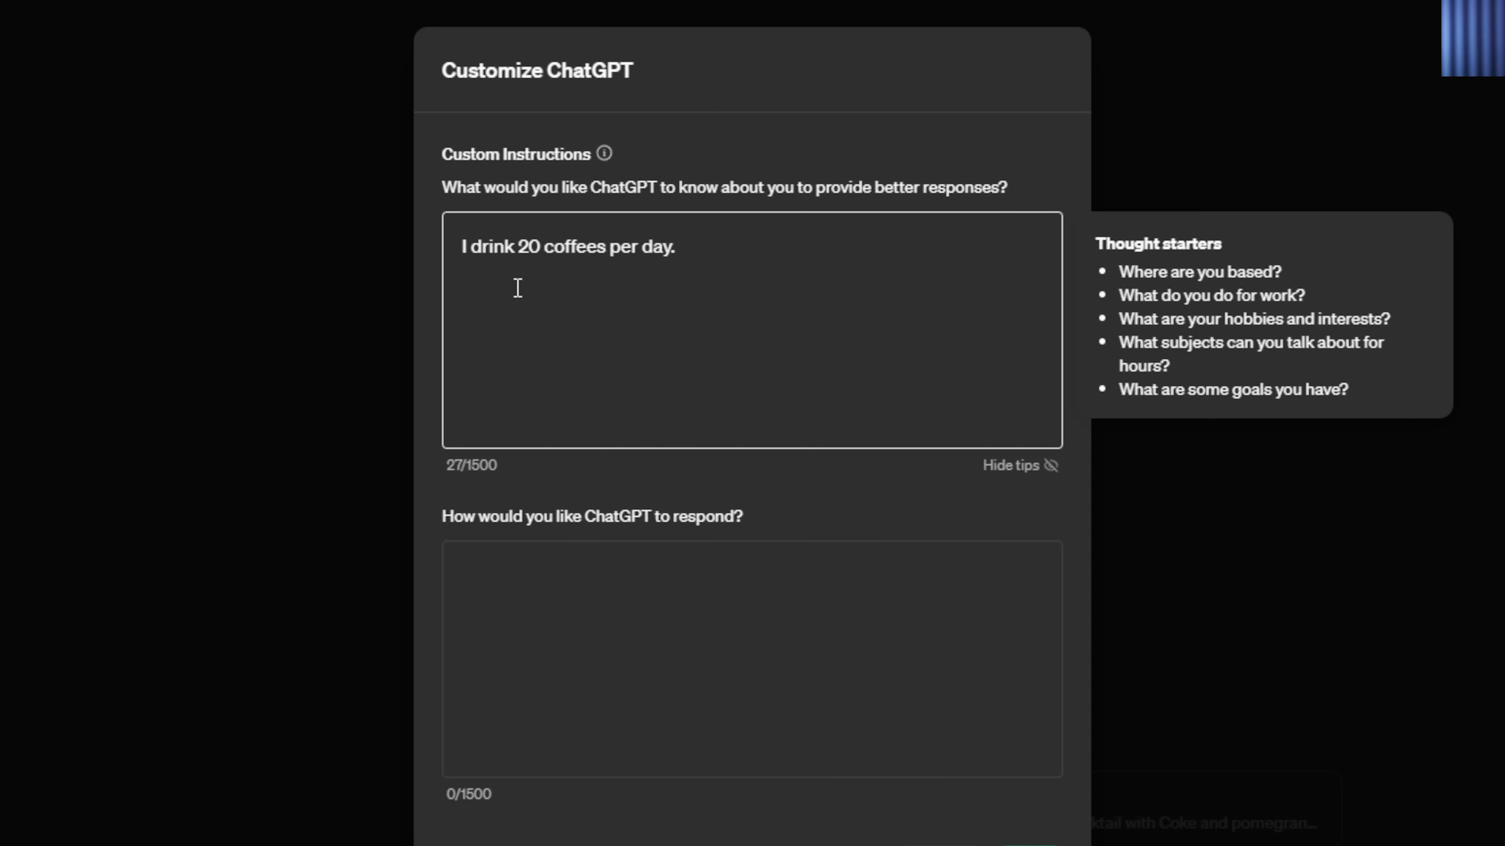
pyautogui.click(582, 588)
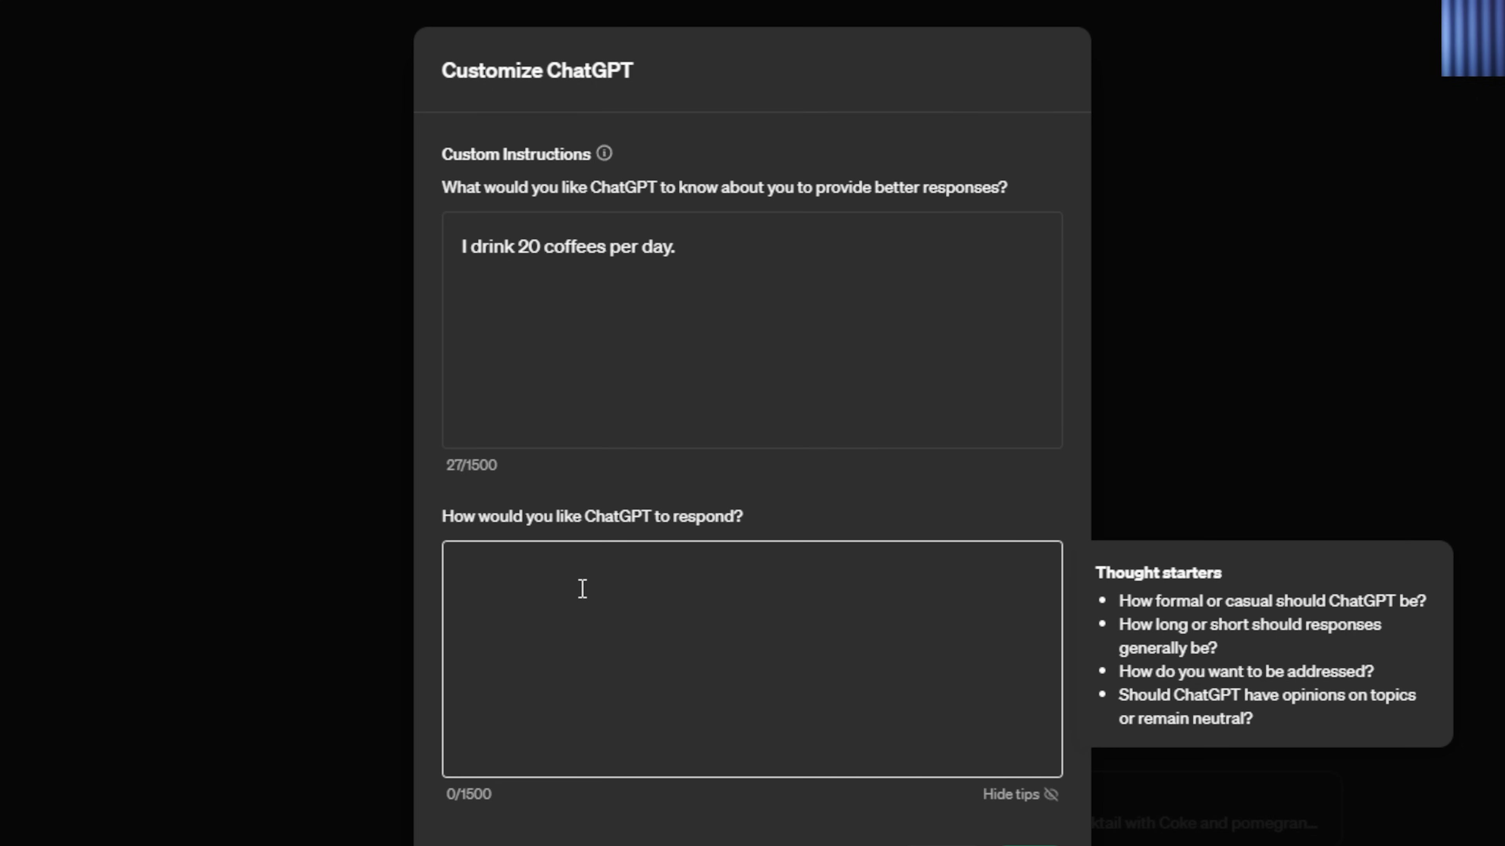
pyautogui.write("End each response with:  LET'S GO!!!!!!")
pyautogui.moveTo(462, 576); pyautogui.dragTo(676, 575)
pyautogui.moveTo(462, 631); pyautogui.dragTo(544, 640)
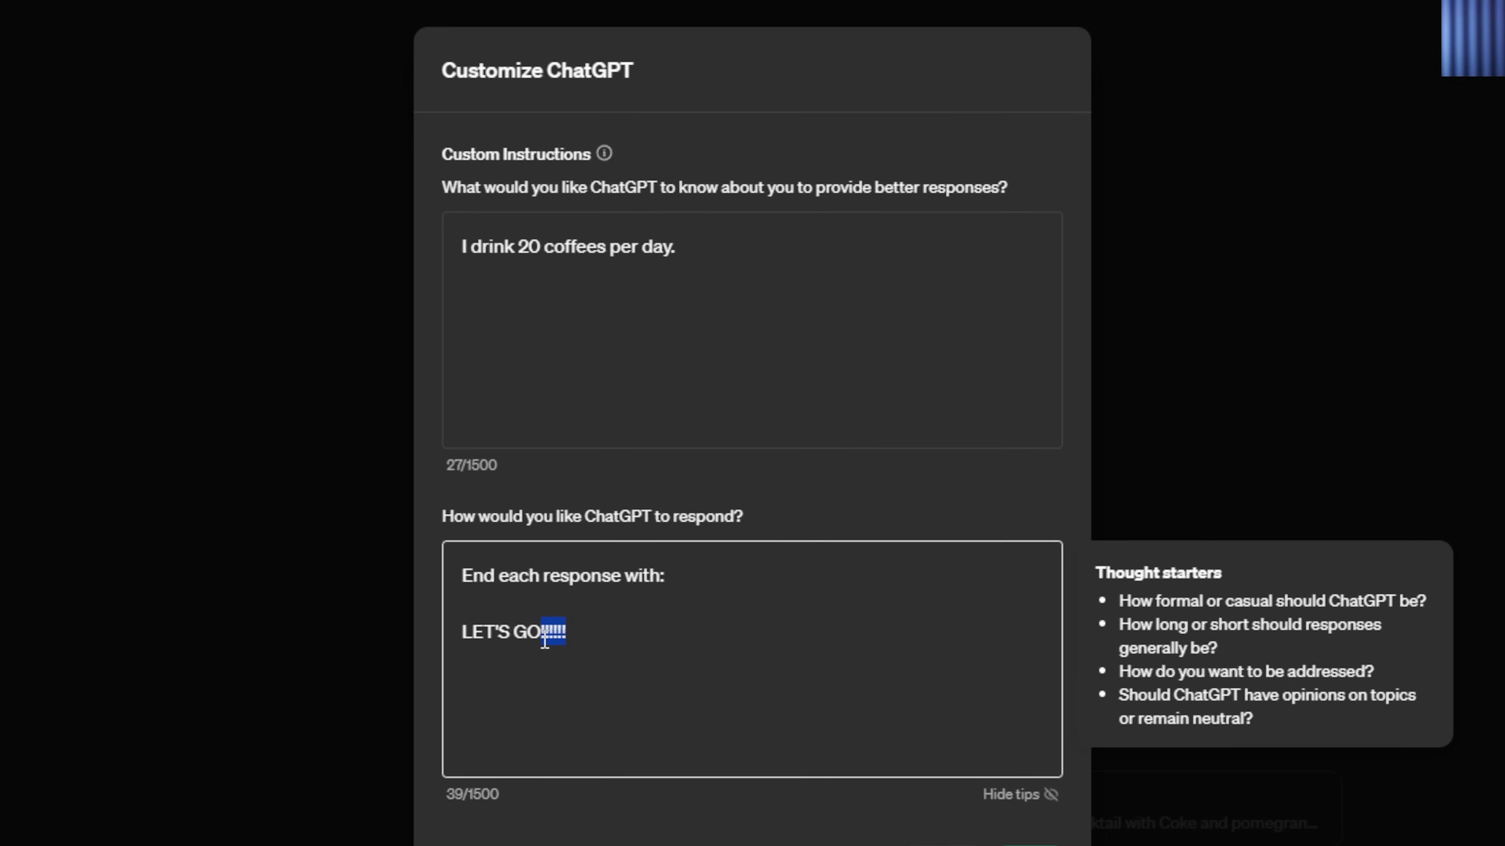
pyautogui.click(610, 633)
pyautogui.click(595, 633)
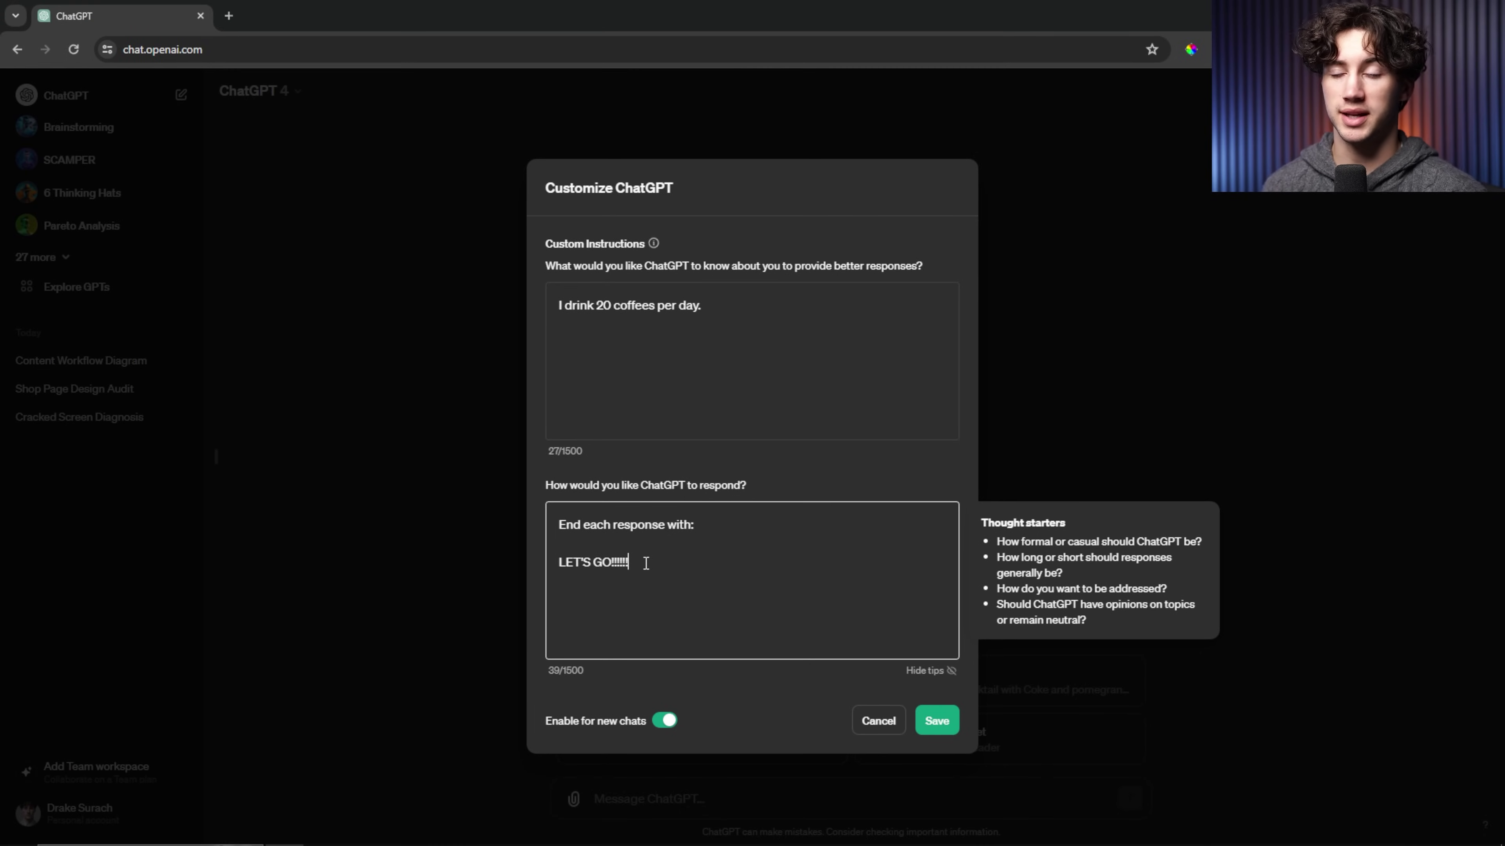
pyautogui.moveTo(645, 563); pyautogui.dragTo(538, 564)
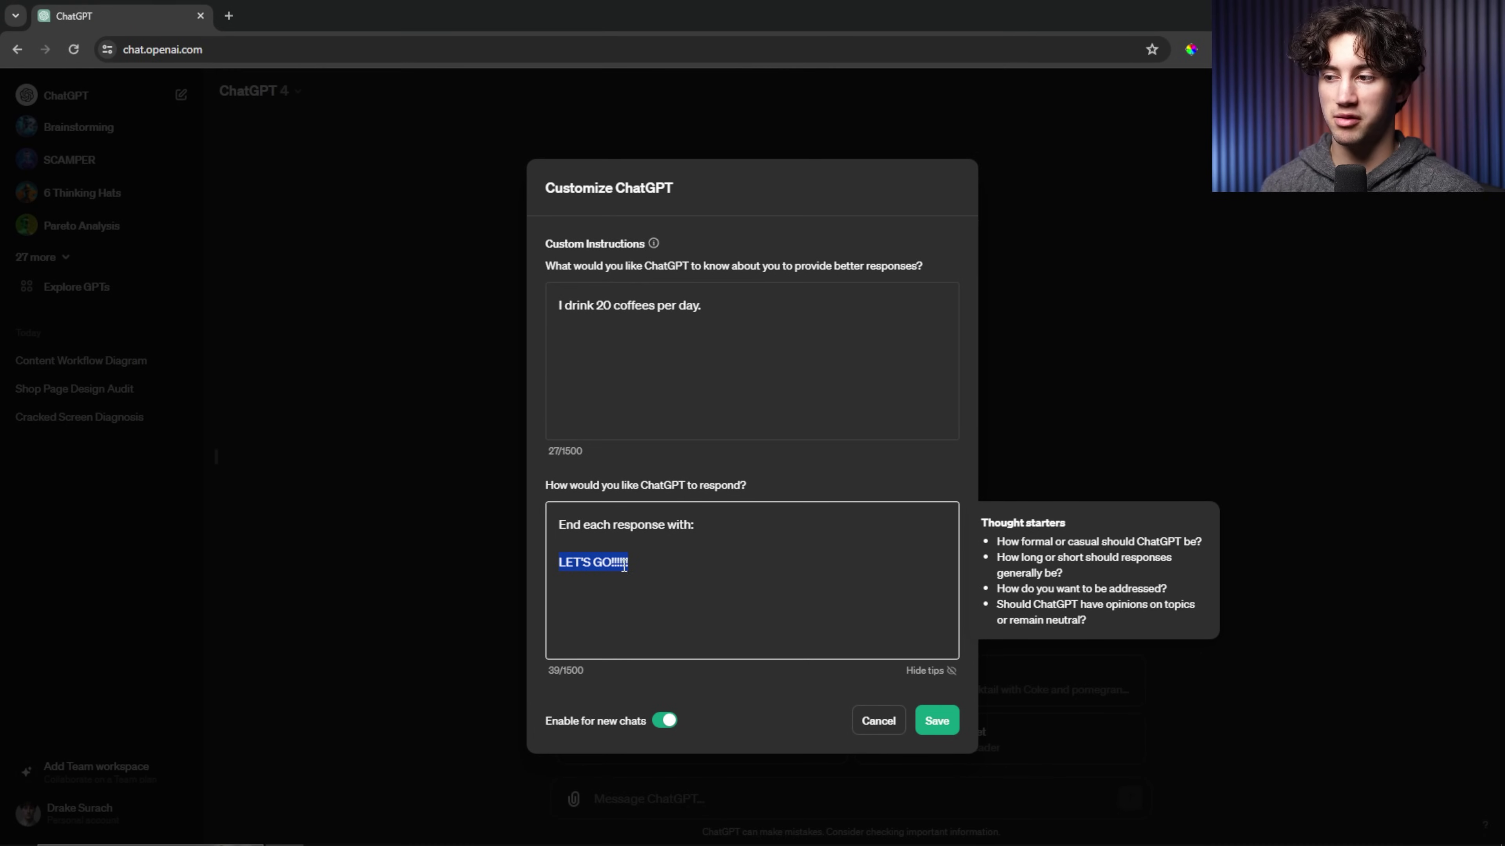
pyautogui.click(610, 566)
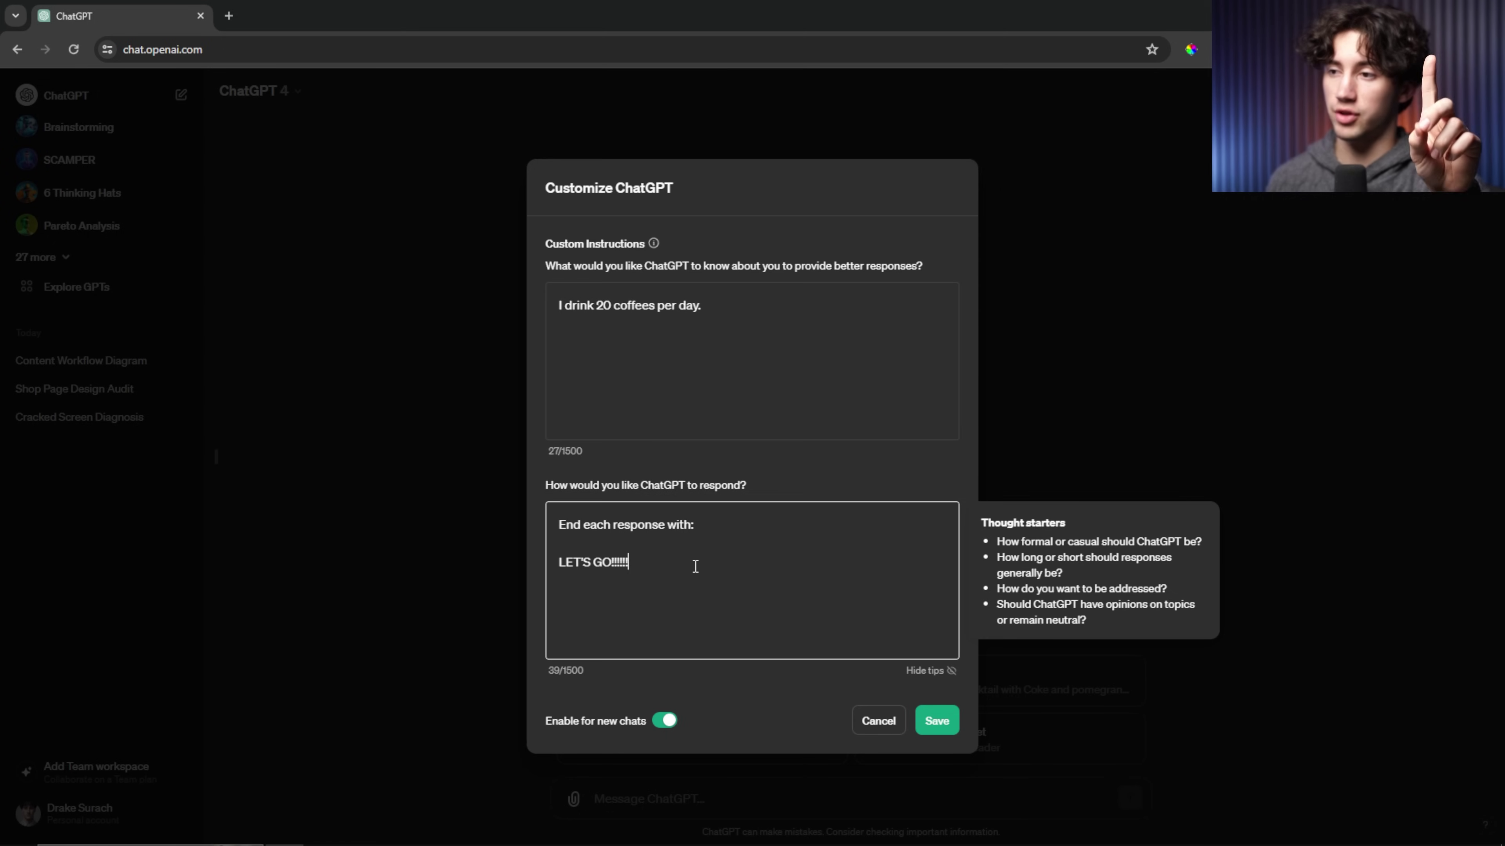
# - Save the instructions, ask 'How many coffees do i drink per day?' and point out the LET'S GO!!!!!! sign-off
pyautogui.click(937, 721)
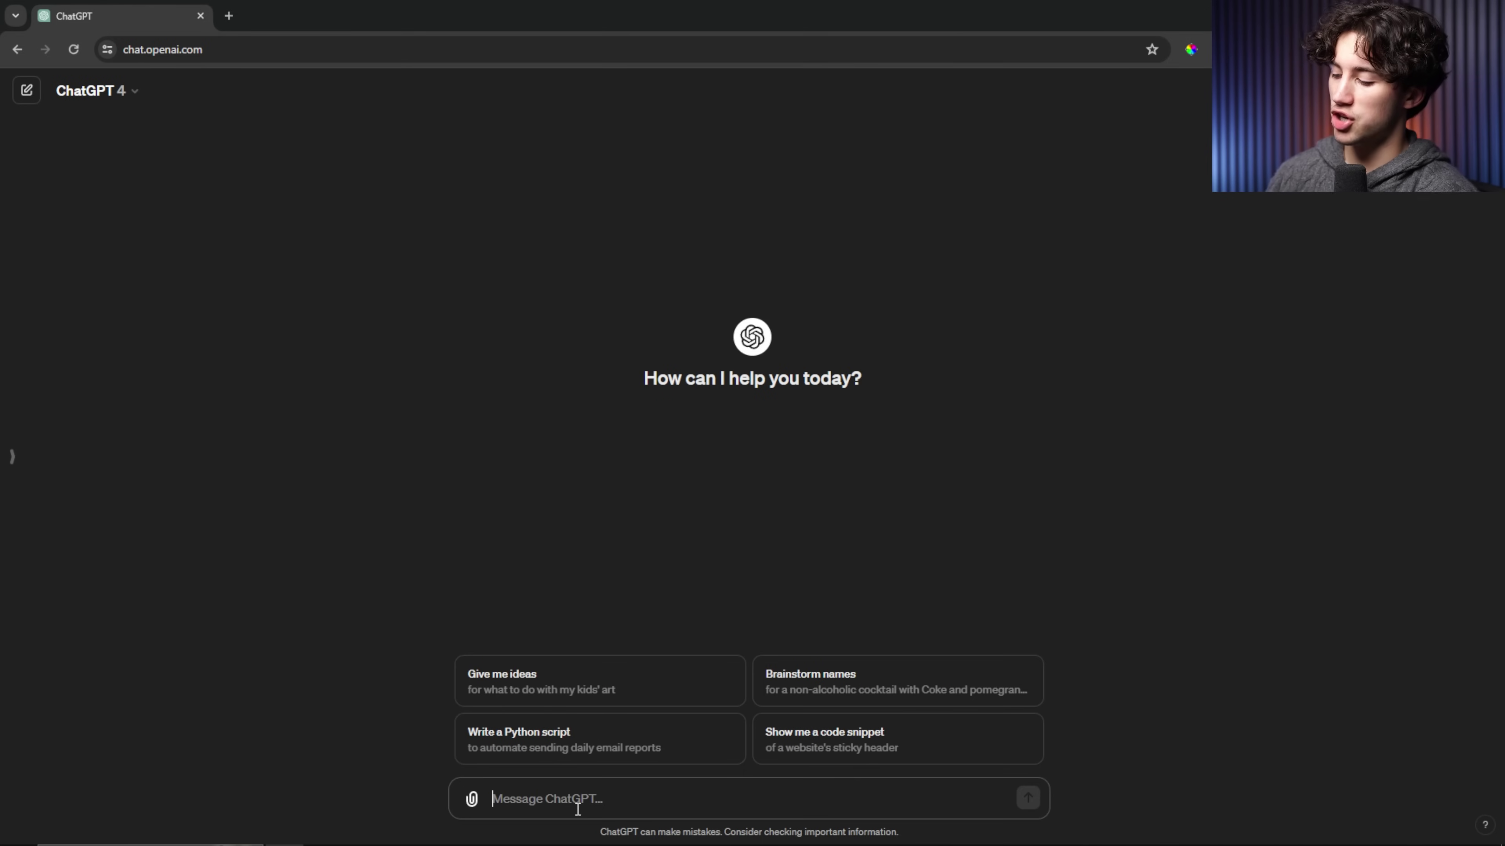
pyautogui.write('How many coffe')
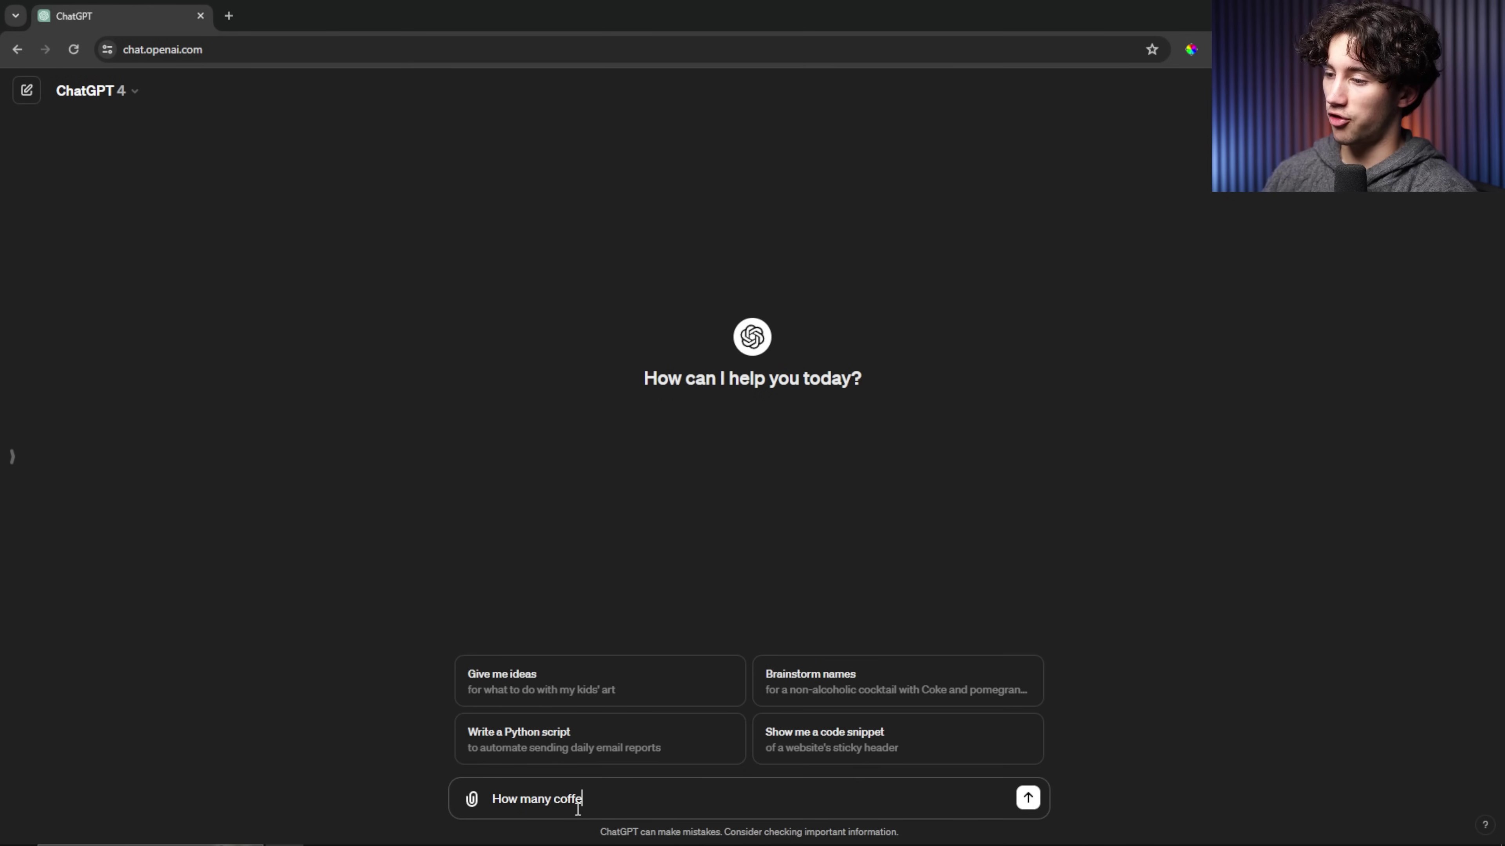
pyautogui.write('es ')
pyautogui.write('do i drink per day')
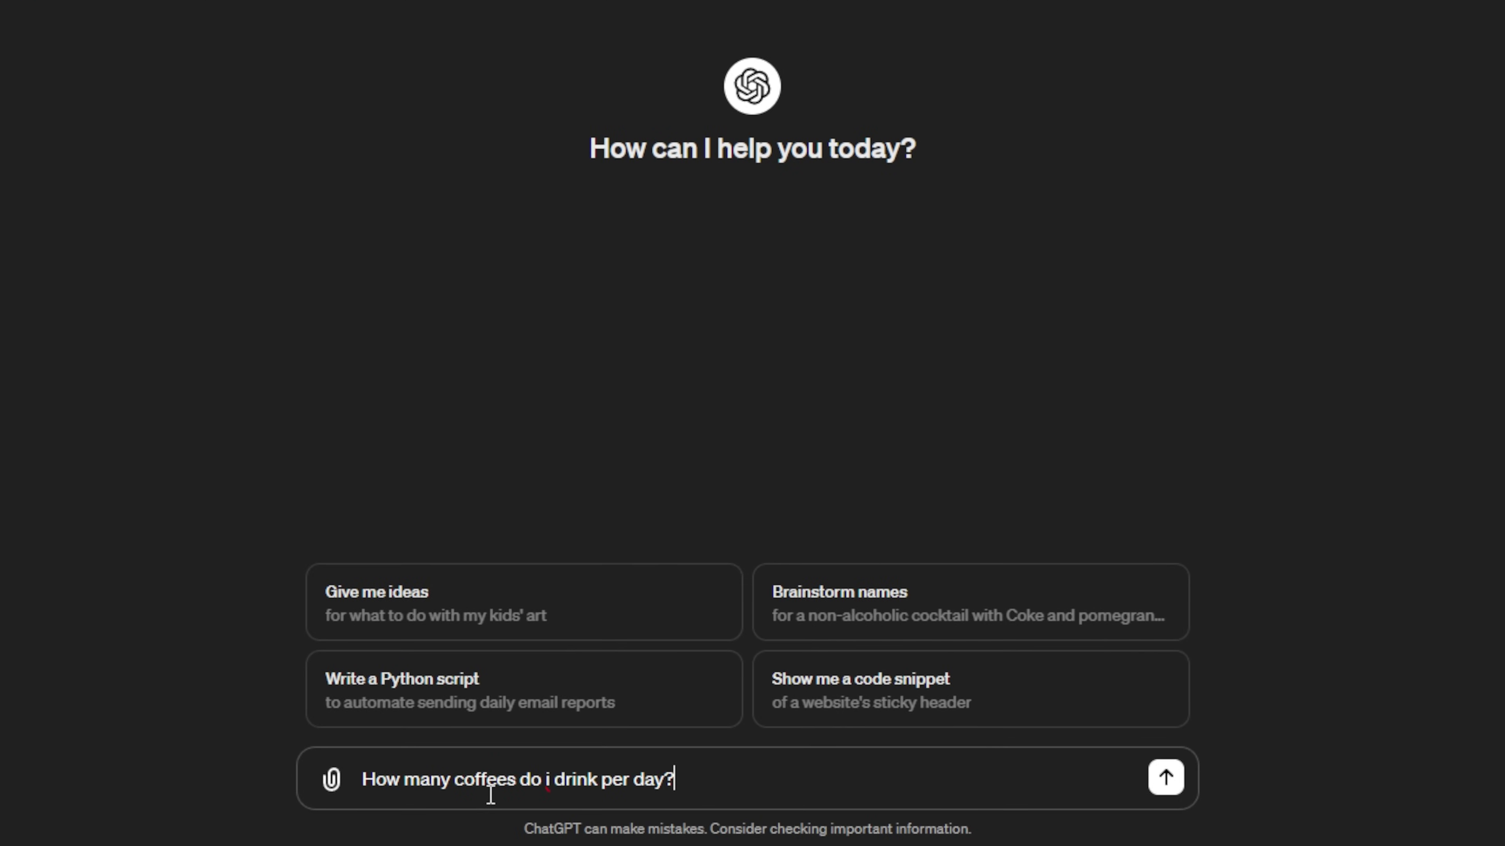
pyautogui.write('?')
pyautogui.press('Return')
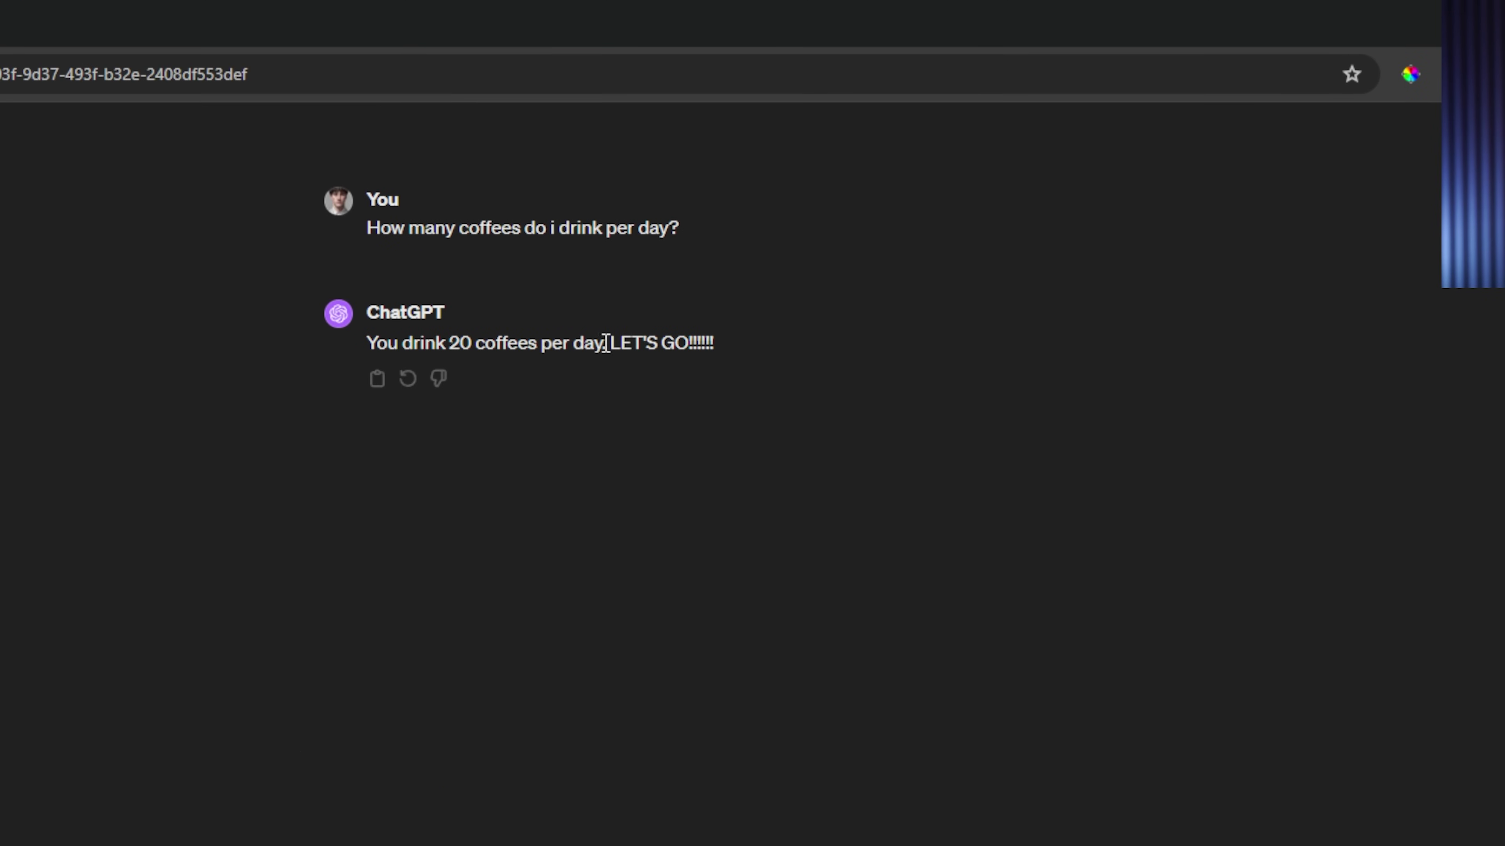
pyautogui.moveTo(605, 342); pyautogui.dragTo(776, 363)
pyautogui.click(777, 364)
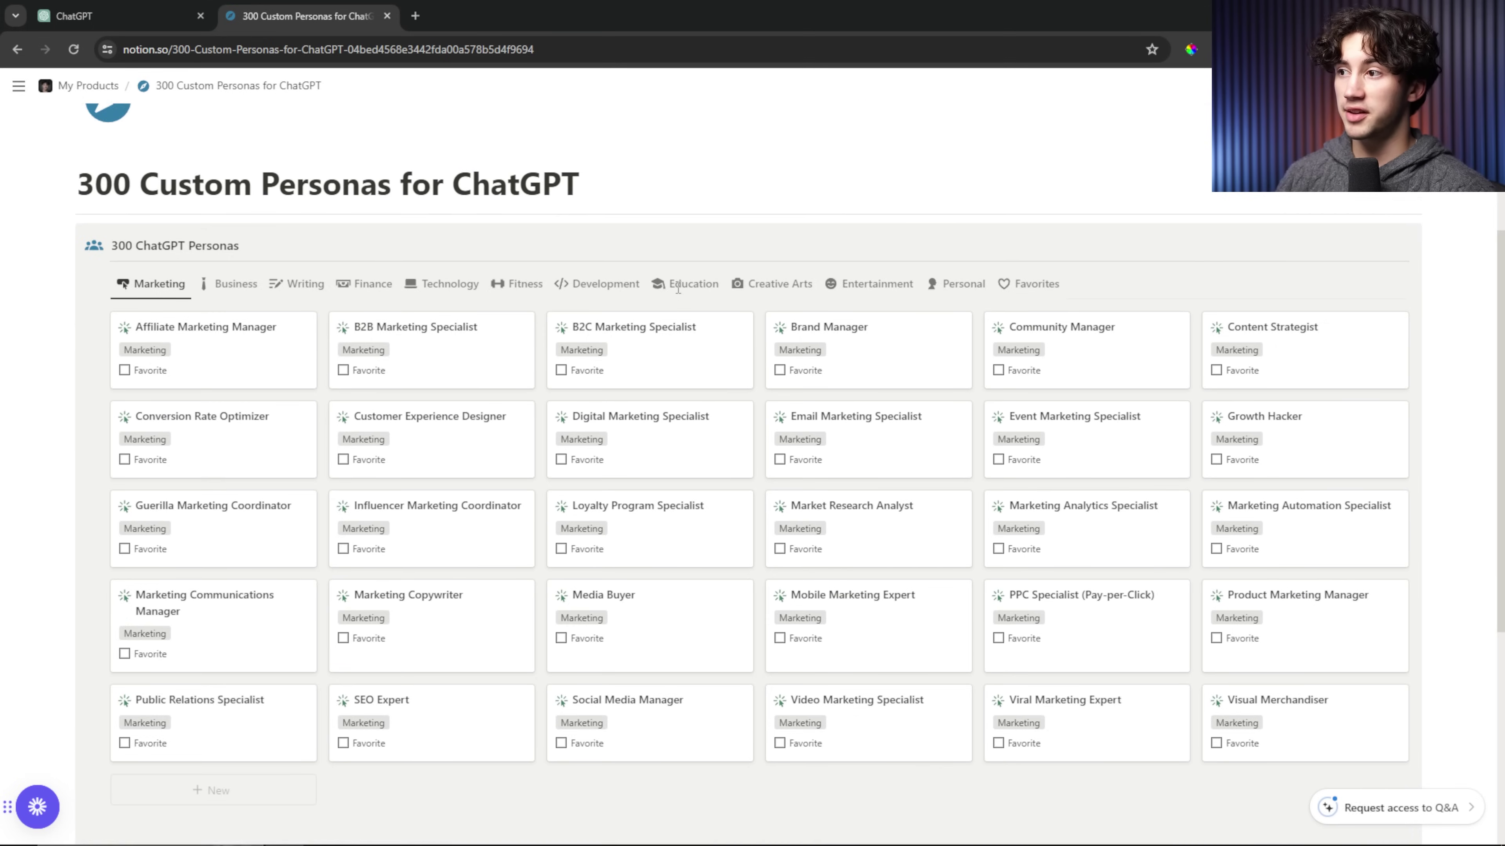
# - Open the Content Strategist persona in Notion and copy its 'What would you like ChatGPT to know' details
pyautogui.scroll(5, 678, 288)
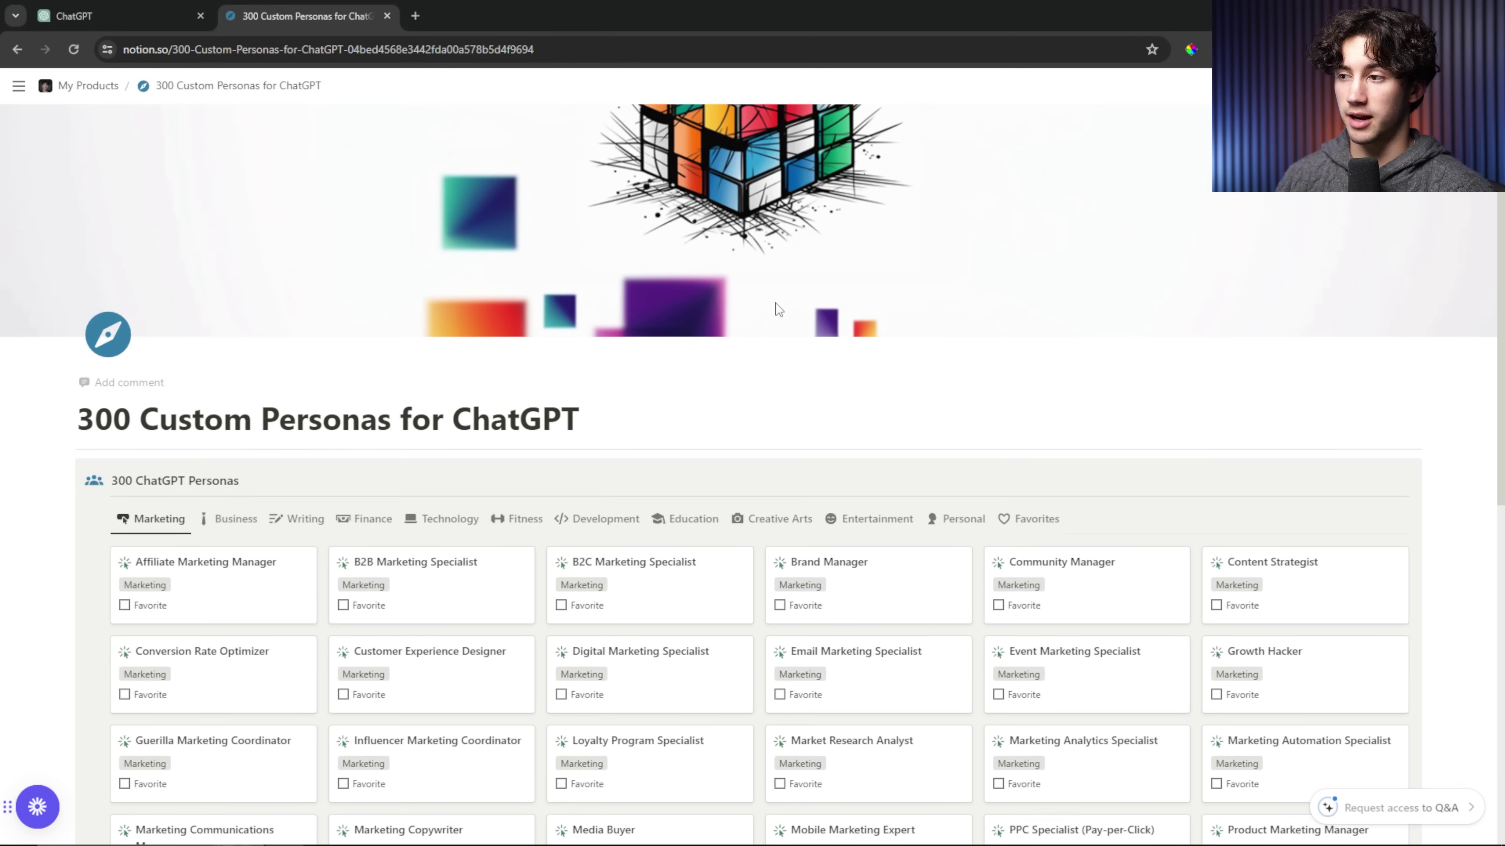
pyautogui.scroll(-4, 775, 304)
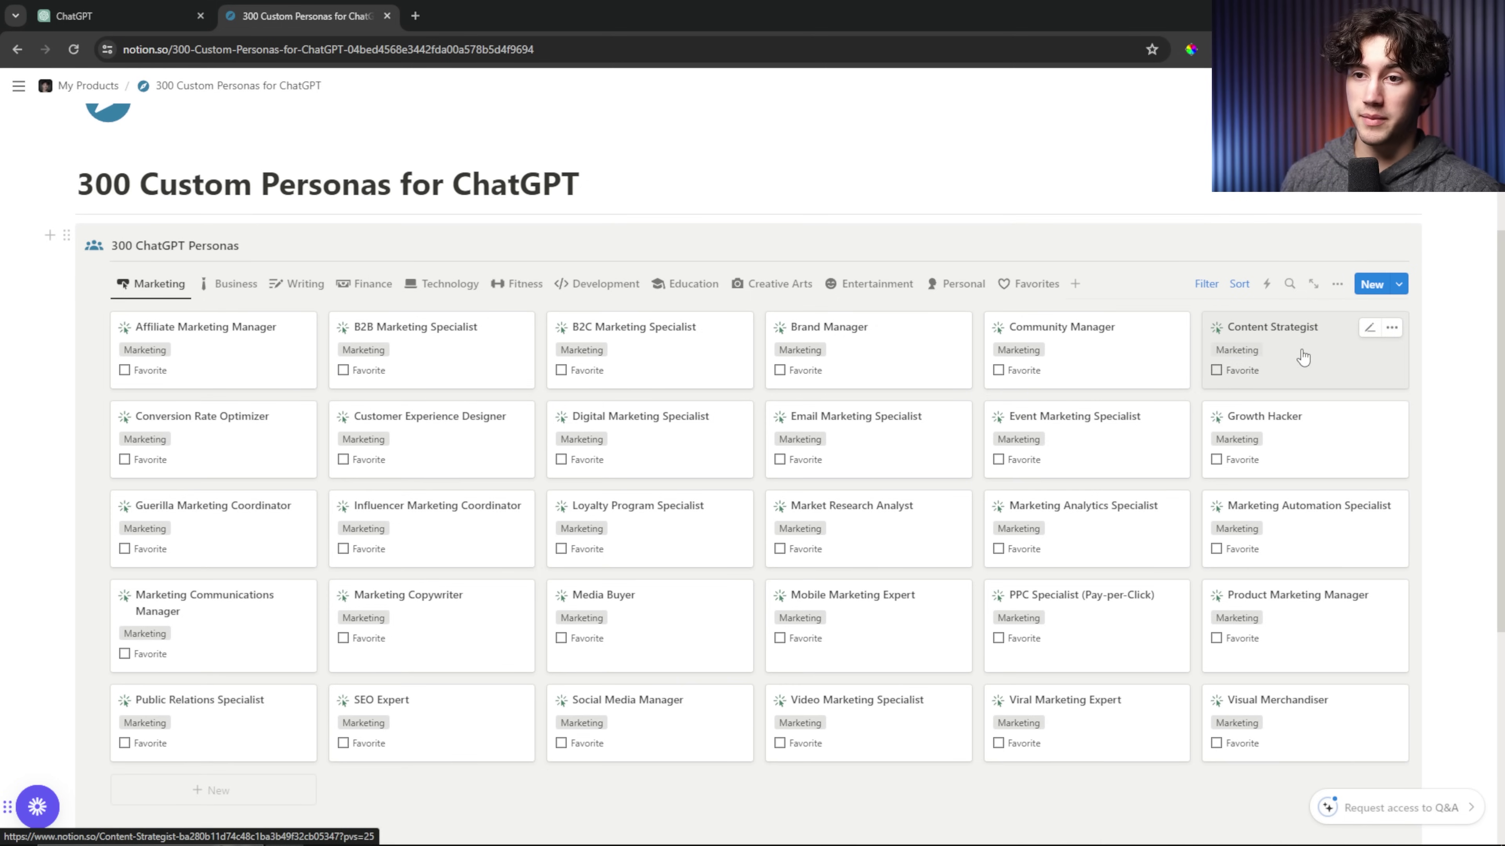
pyautogui.click(1324, 355)
pyautogui.scroll(-5, 782, 350)
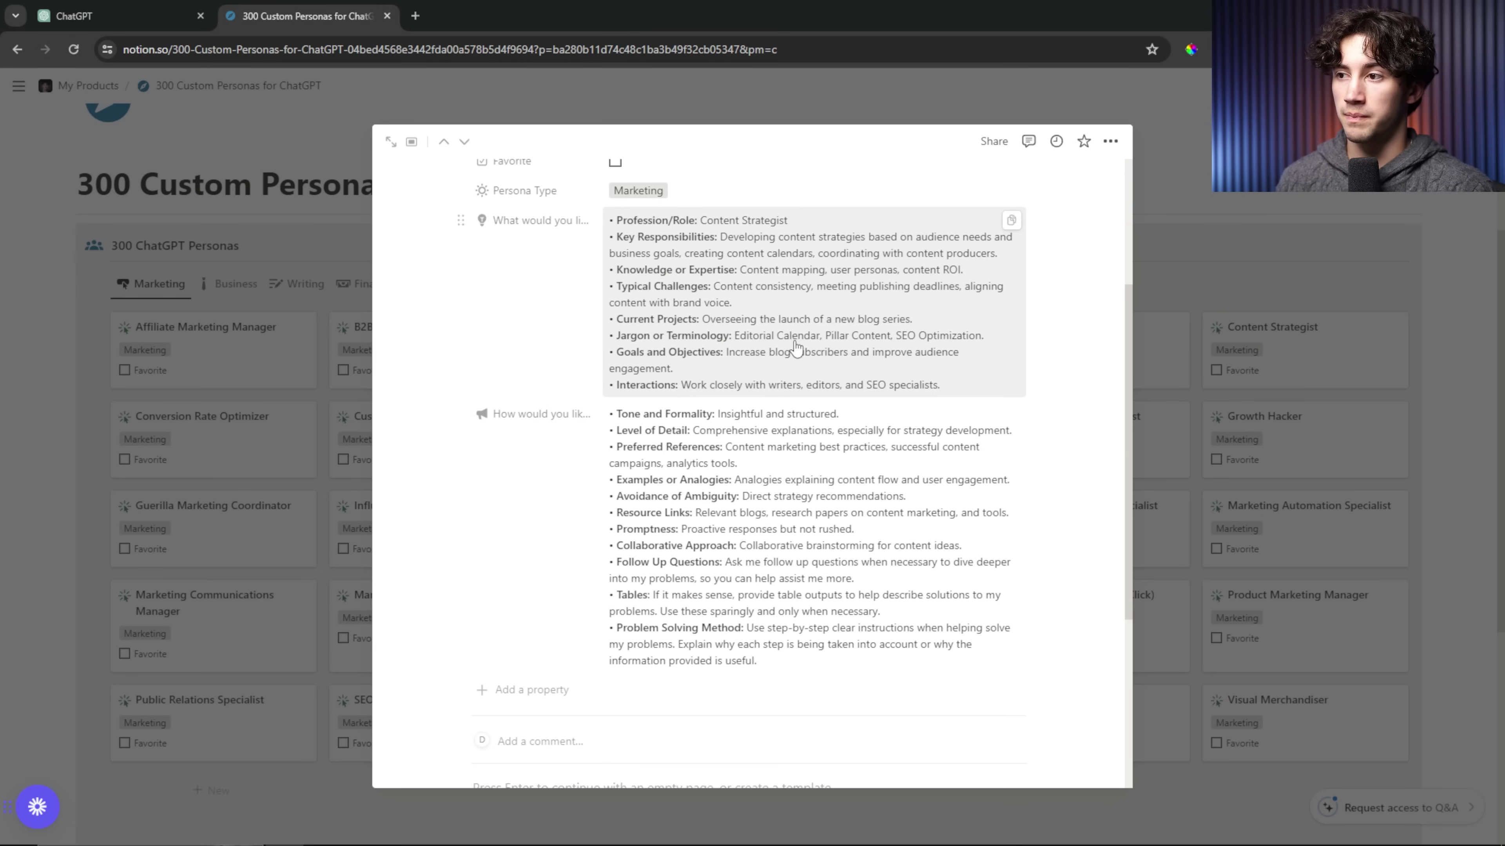
pyautogui.scroll(2, 797, 332)
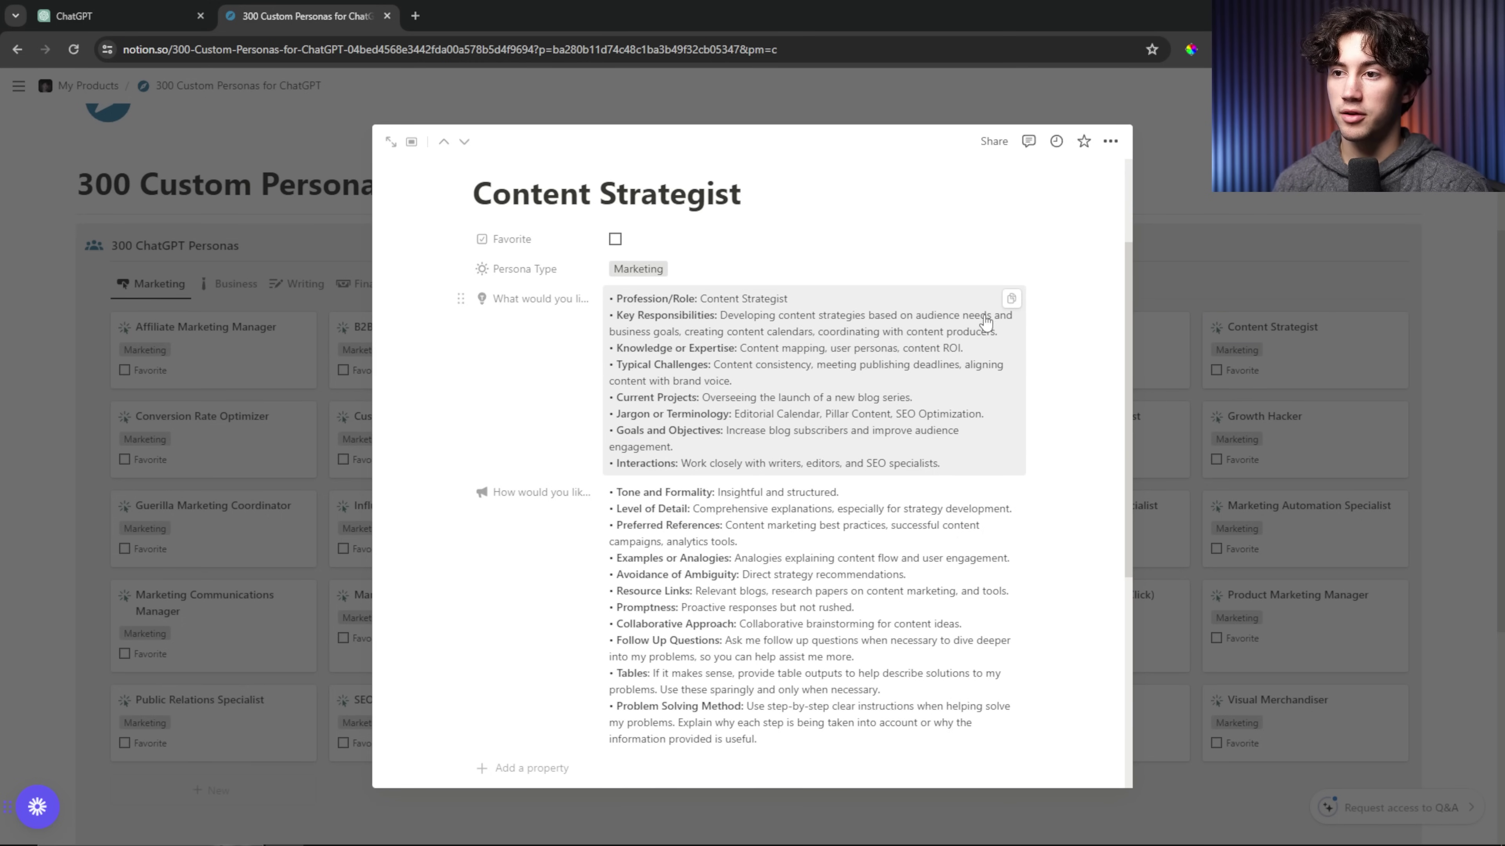
pyautogui.click(1011, 299)
pyautogui.click(71, 8)
# - In Customize ChatGPT, replace the coffee about-you text with the Content Strategist profile details (678/1500)
pyautogui.click(12, 456)
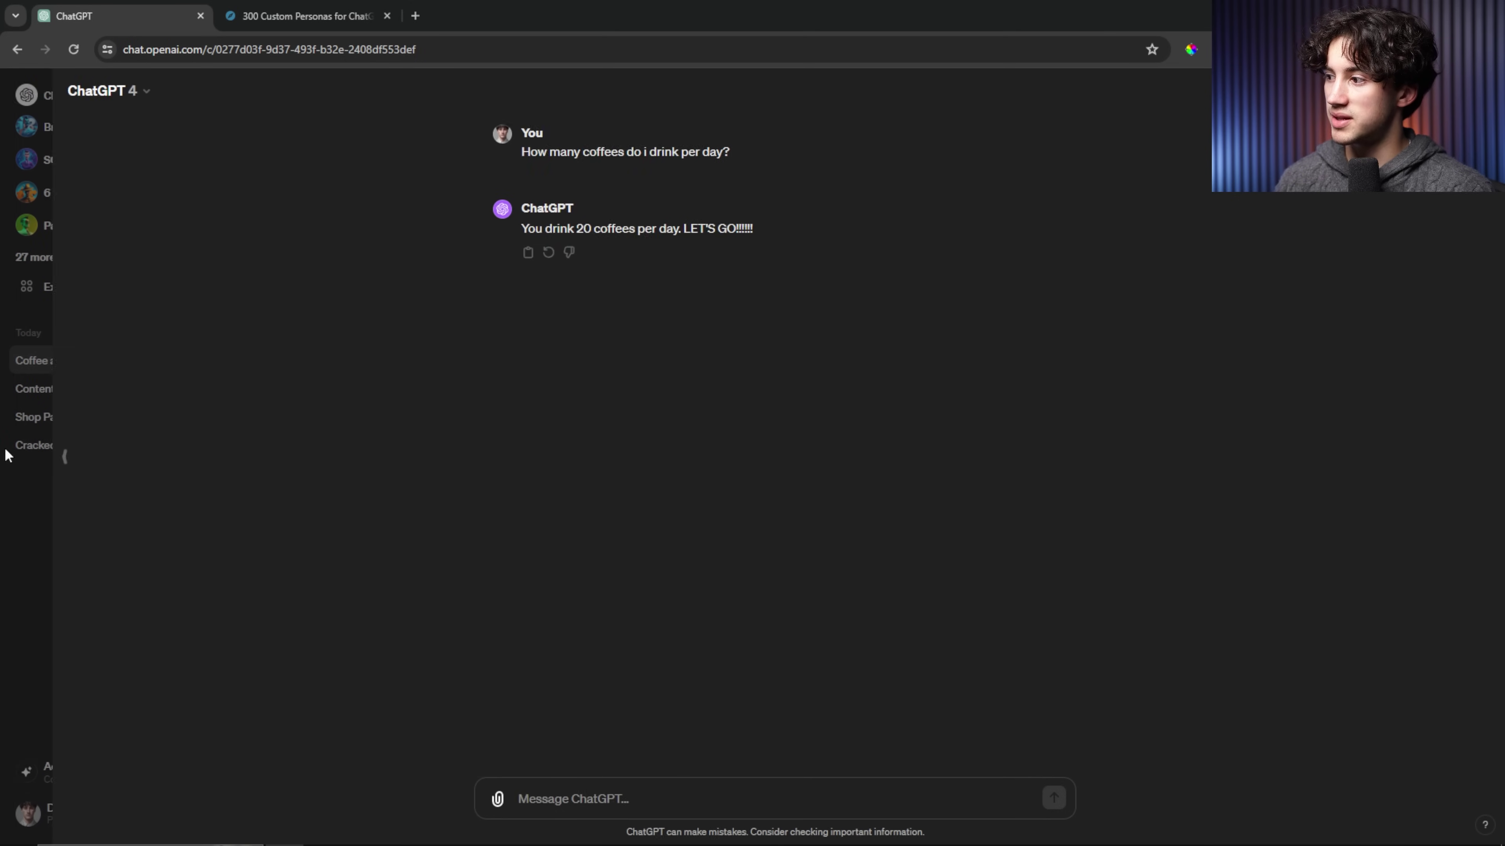
pyautogui.click(115, 813)
pyautogui.click(95, 698)
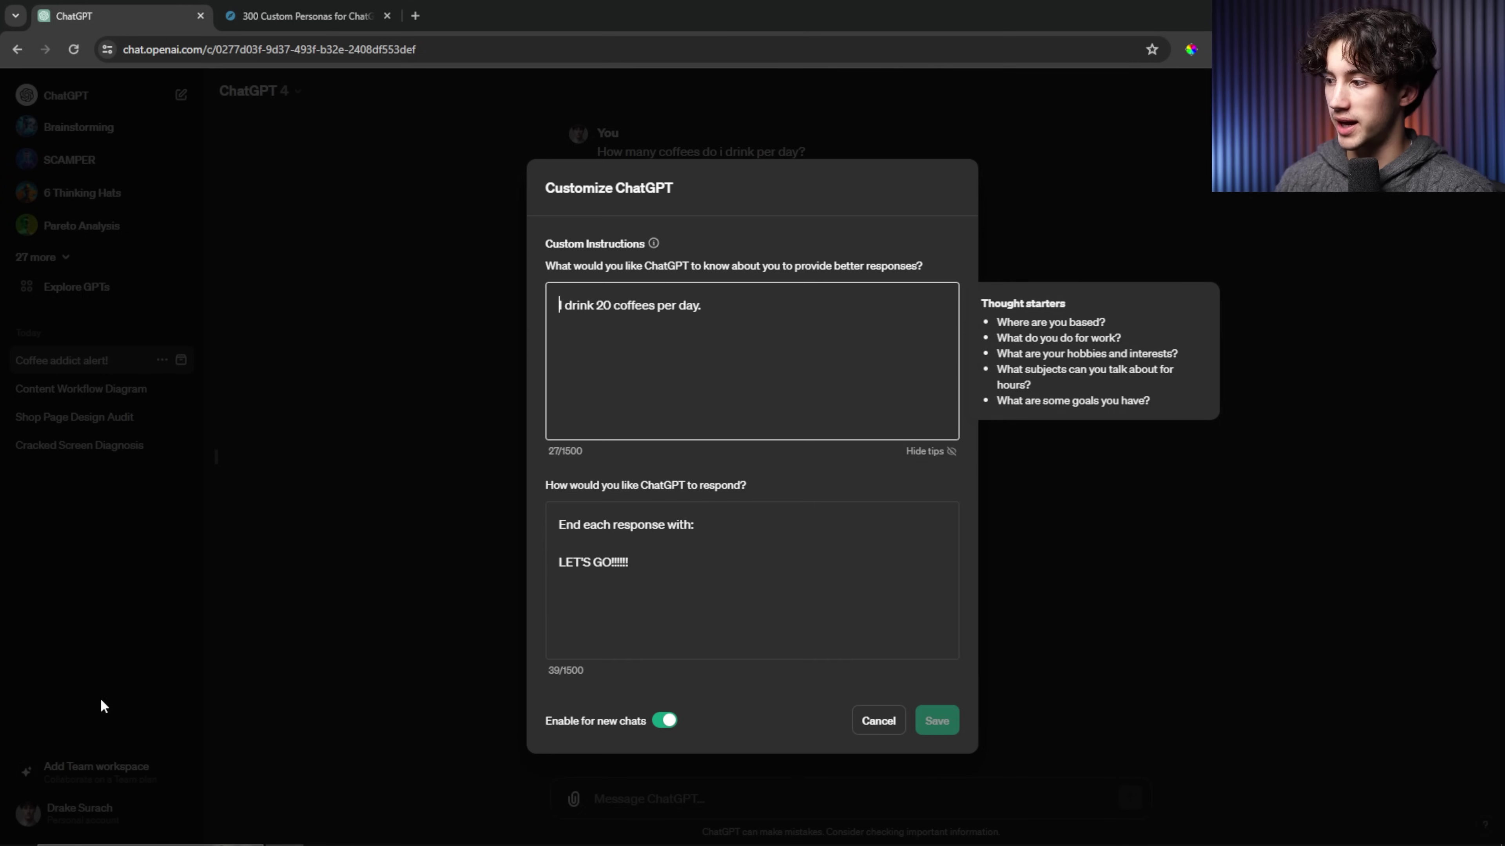
pyautogui.moveTo(728, 304); pyautogui.dragTo(568, 296)
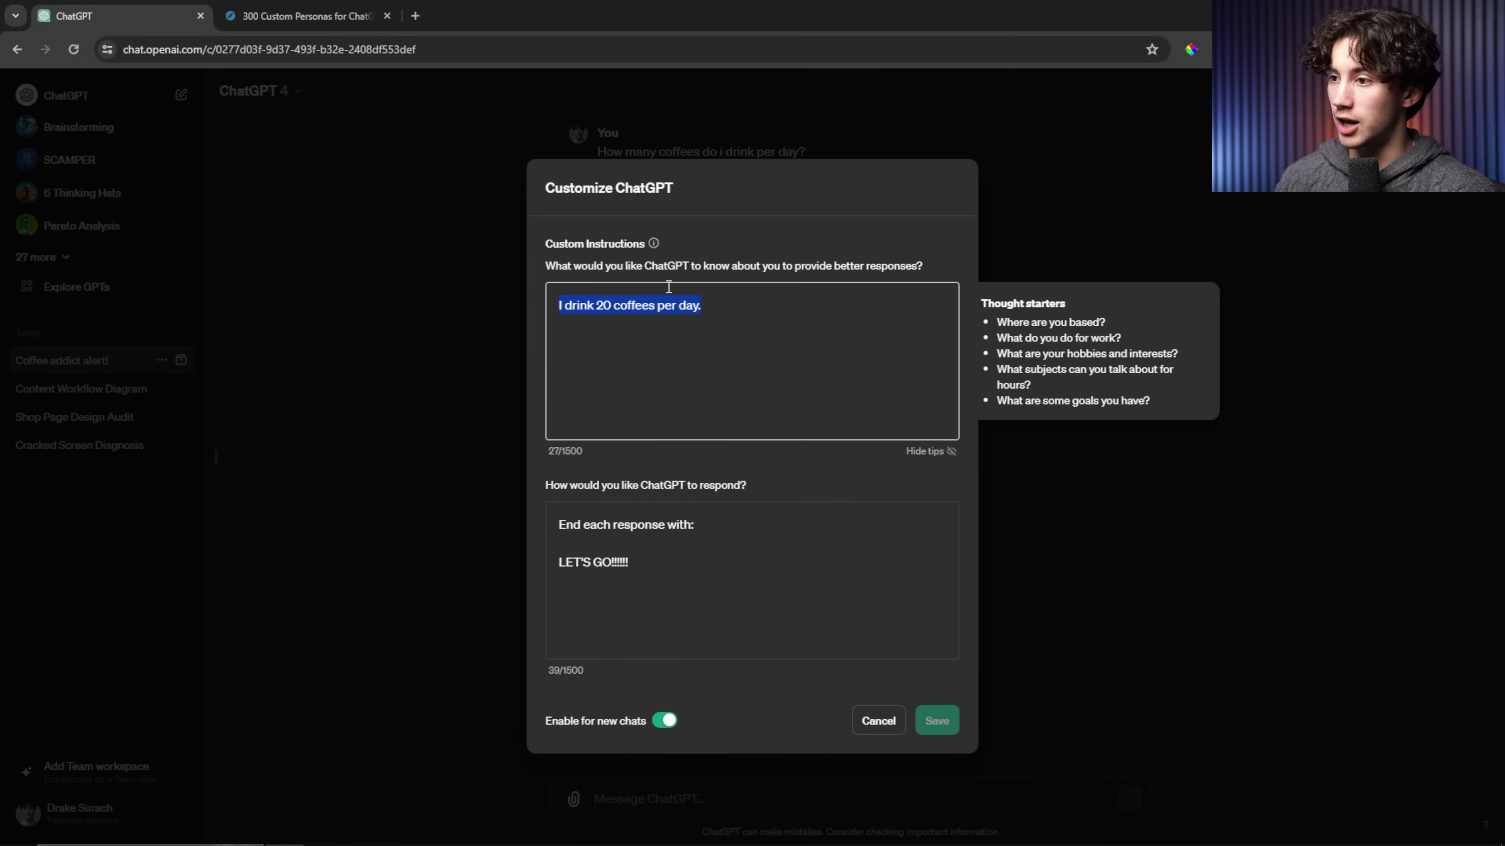
pyautogui.hotkey('ctrl', 'v')
pyautogui.scroll(3, 749, 353)
pyautogui.moveTo(804, 314); pyautogui.dragTo(580, 316)
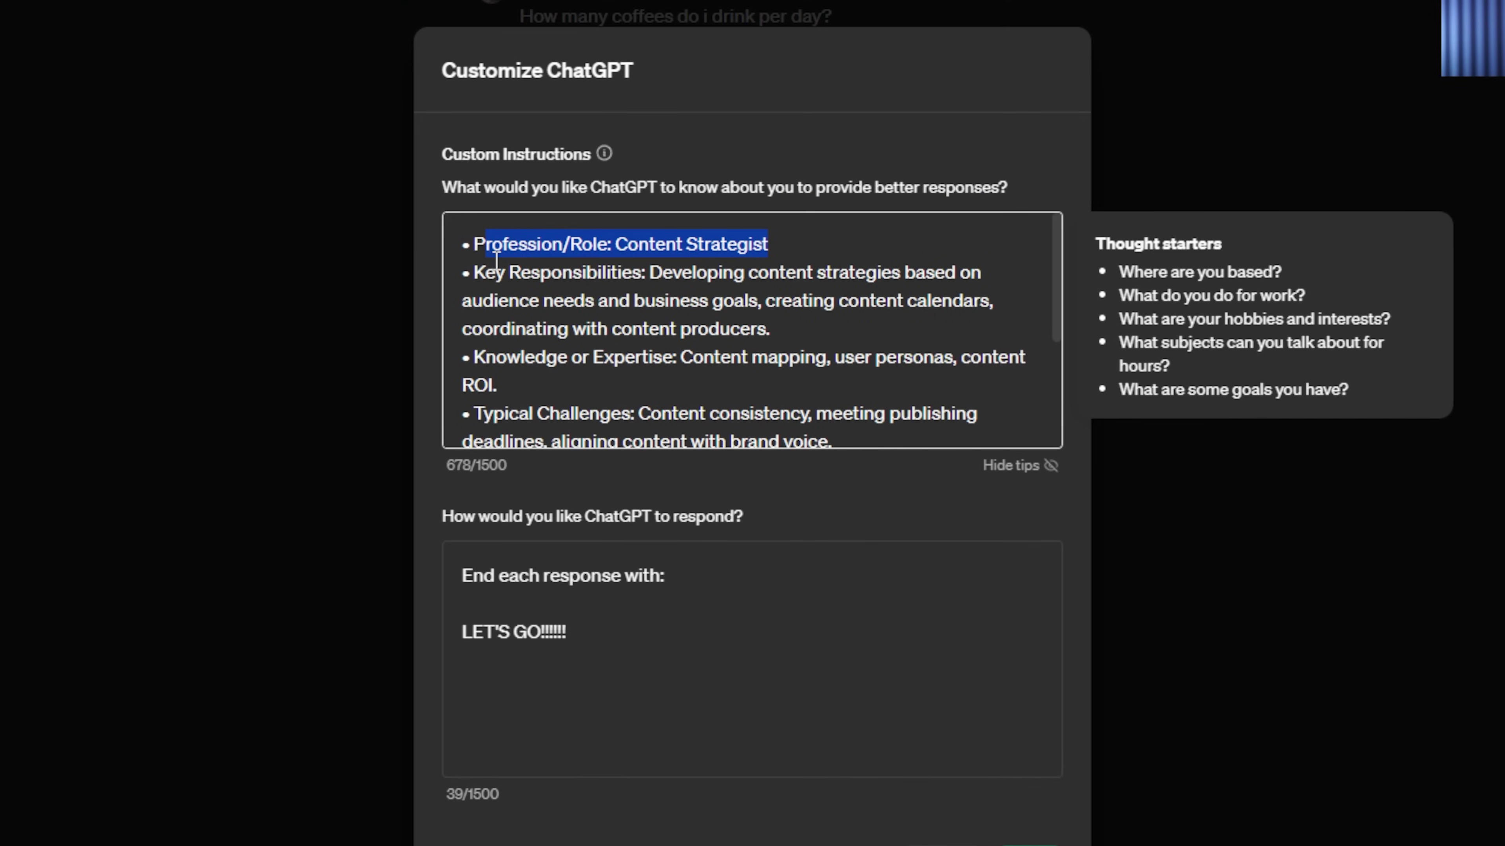
pyautogui.scroll(-2, 496, 261)
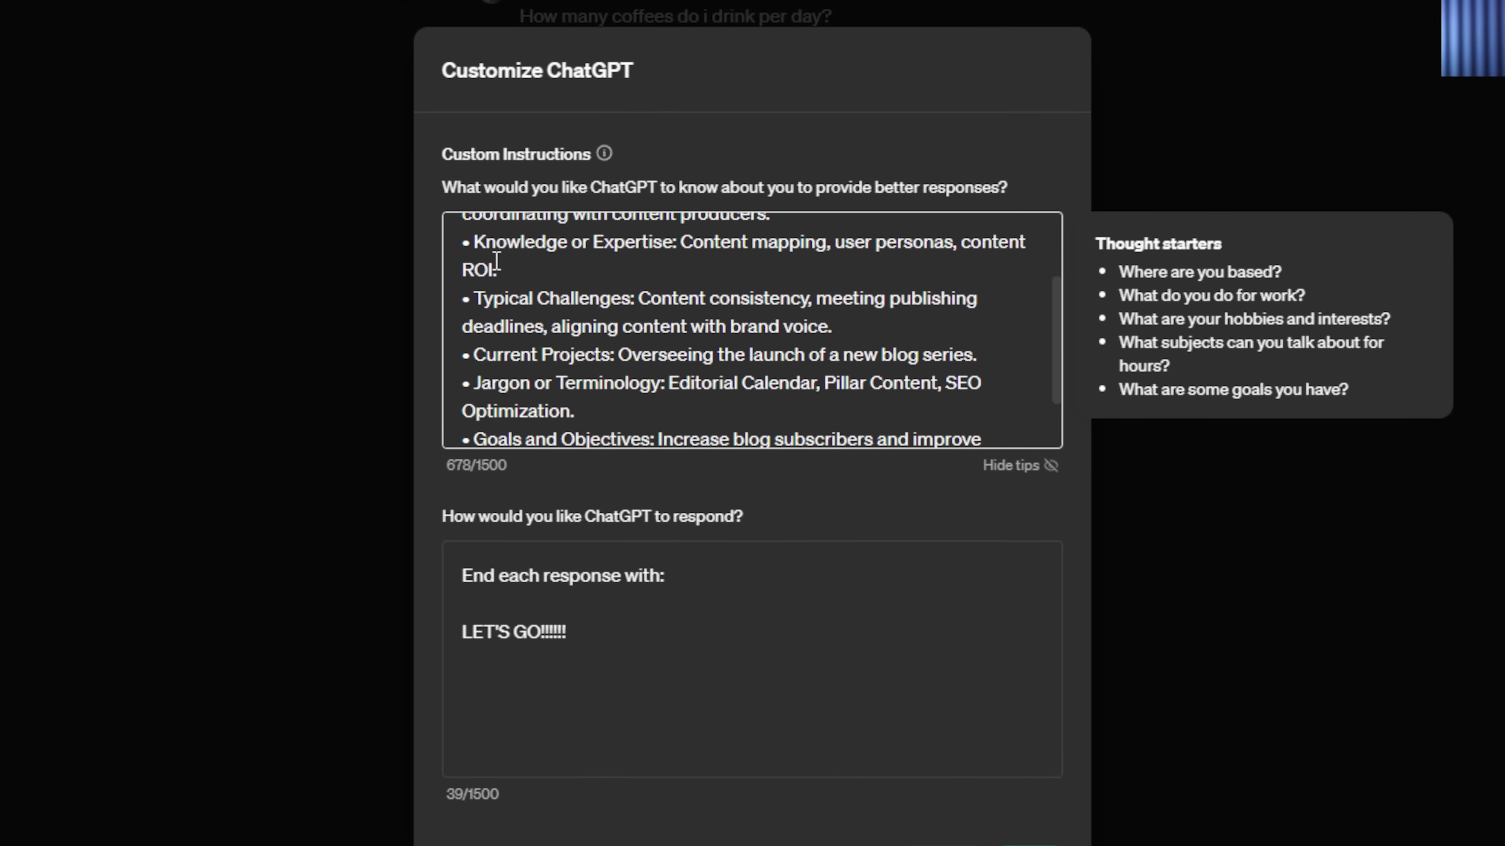
pyautogui.scroll(2, 500, 261)
pyautogui.click(820, 246)
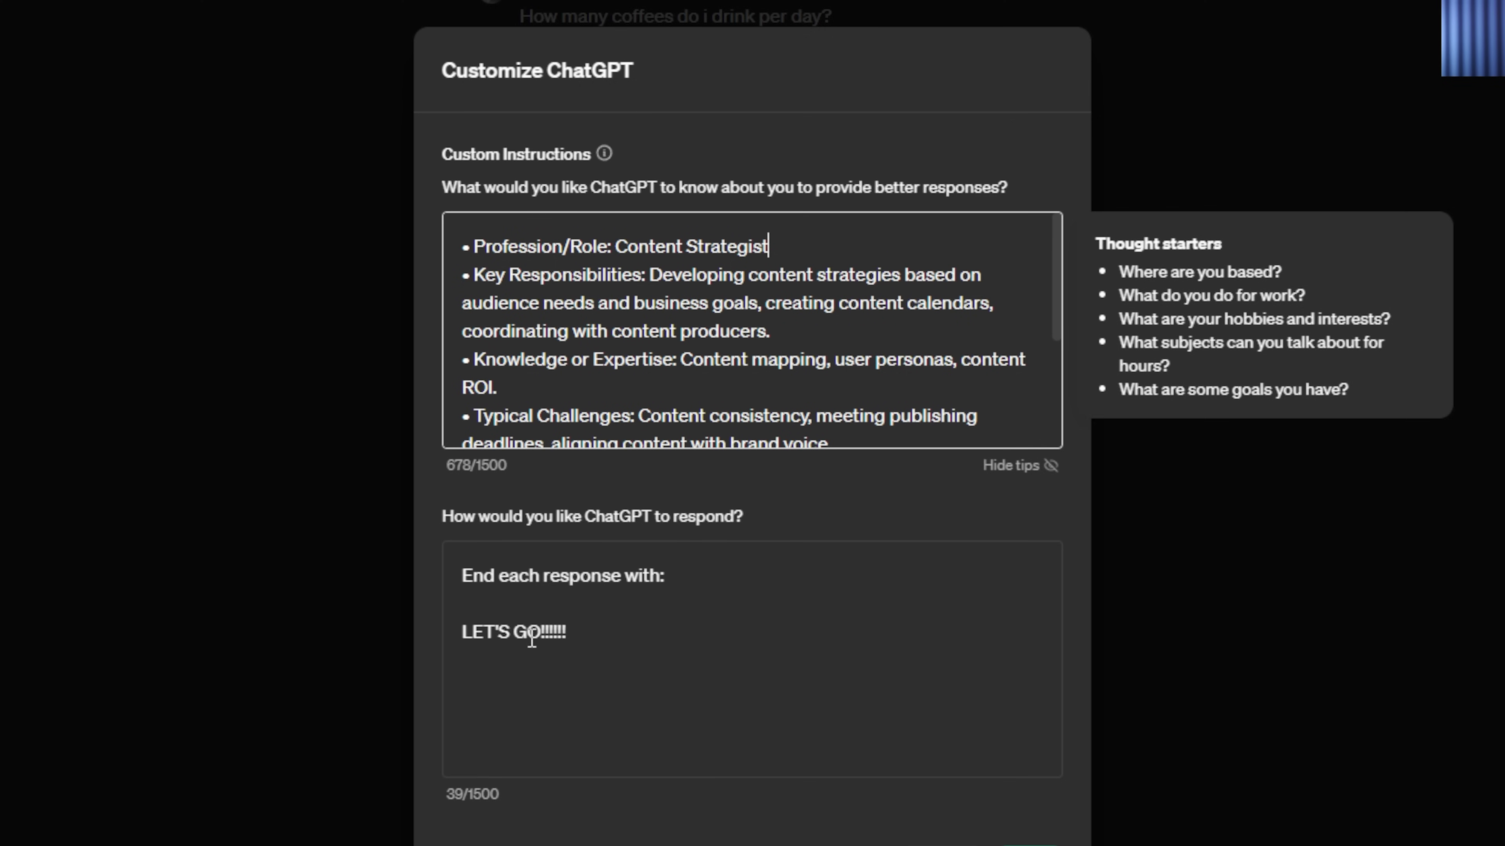
# - Replace the LET'S GO sign-off instruction with the persona's response preferences (1038/1500)
pyautogui.moveTo(622, 632); pyautogui.dragTo(412, 536)
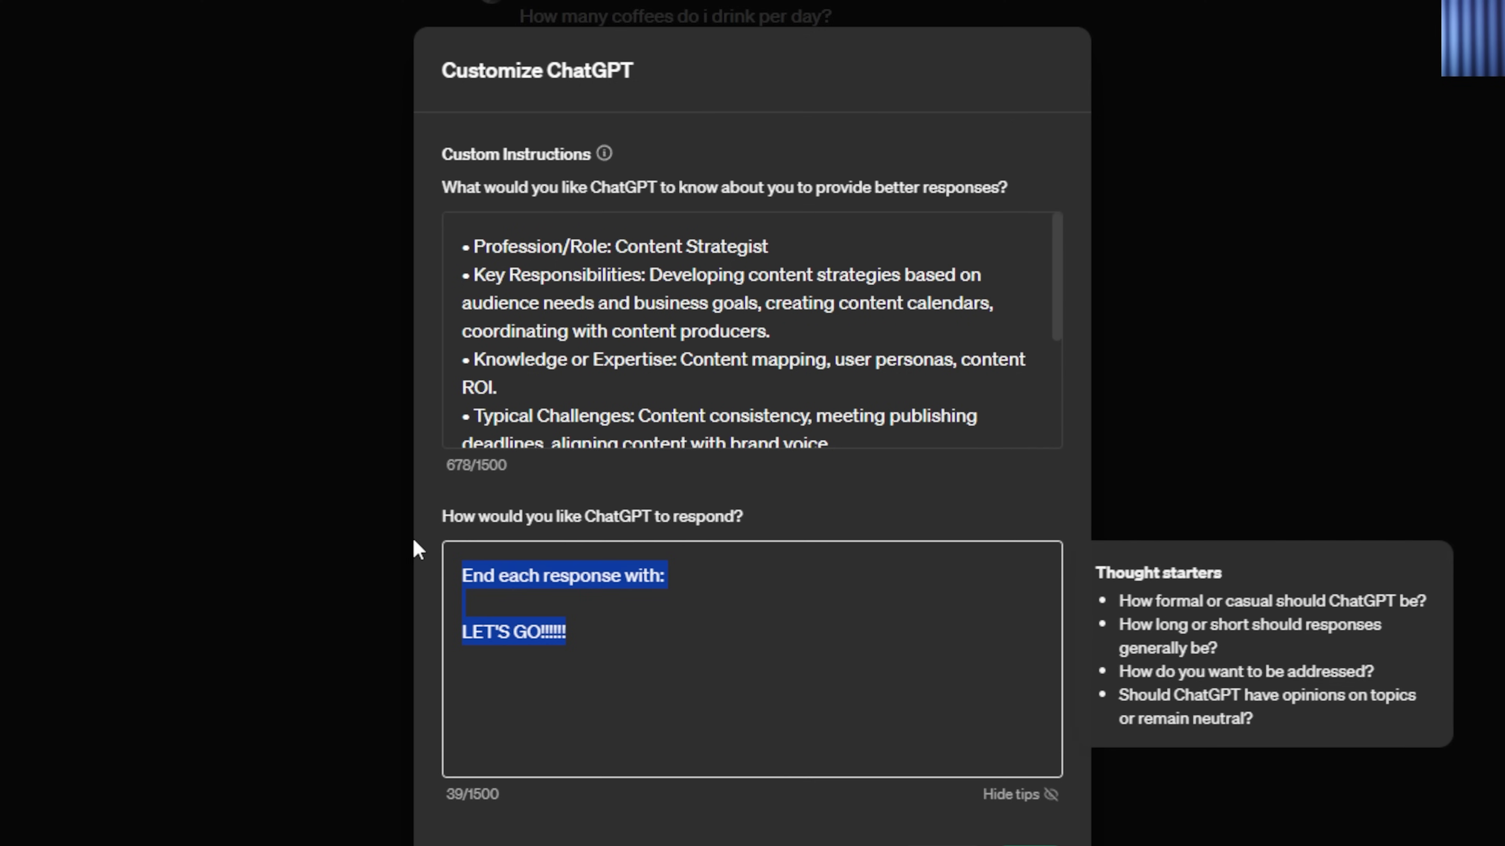
pyautogui.hotkey('ctrl', 'v')
pyautogui.scroll(5, 739, 616)
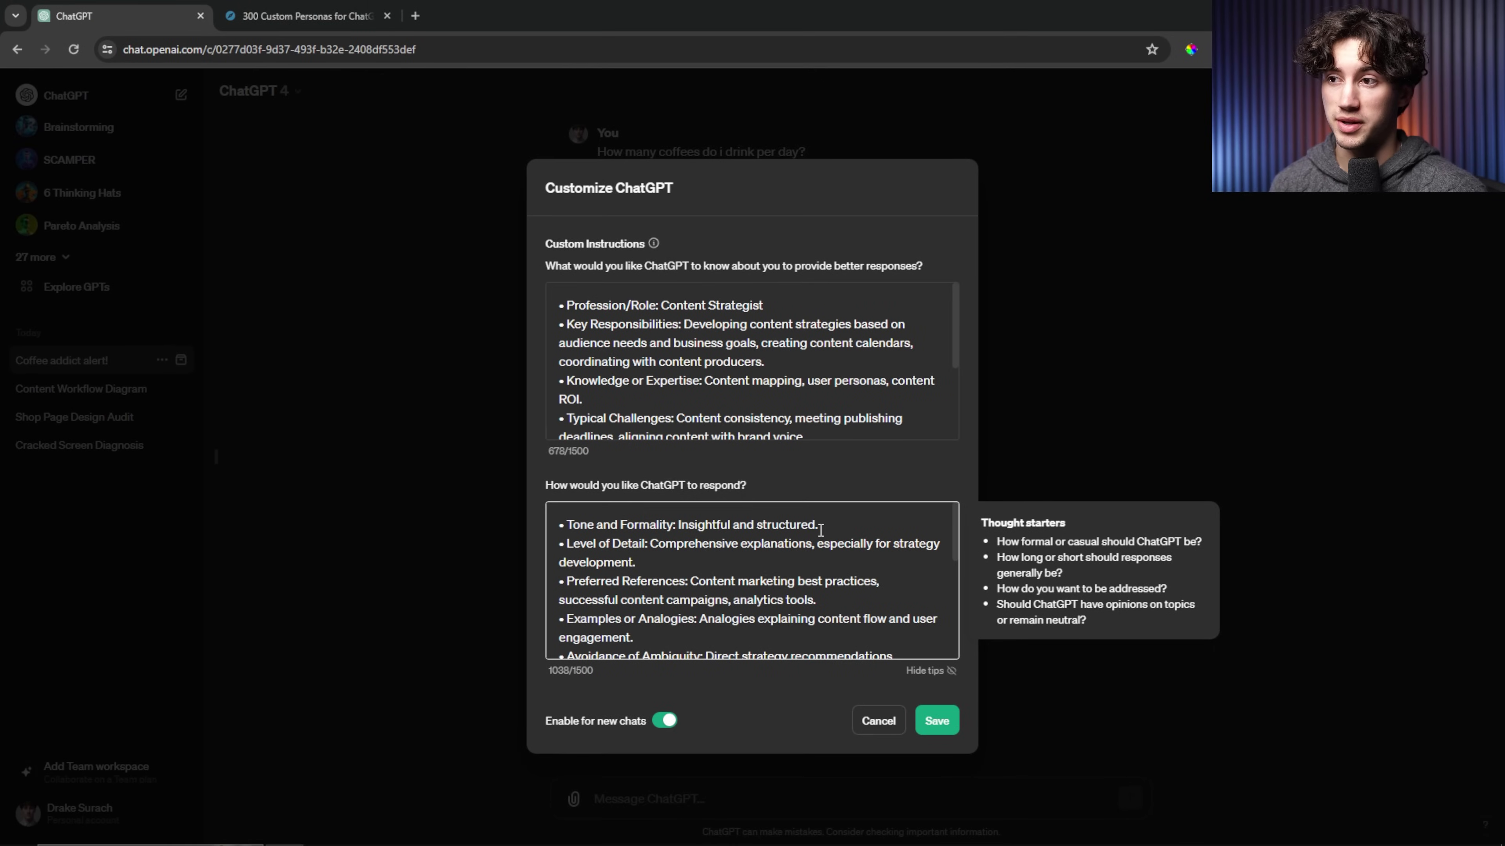
pyautogui.scroll(-5, 796, 559)
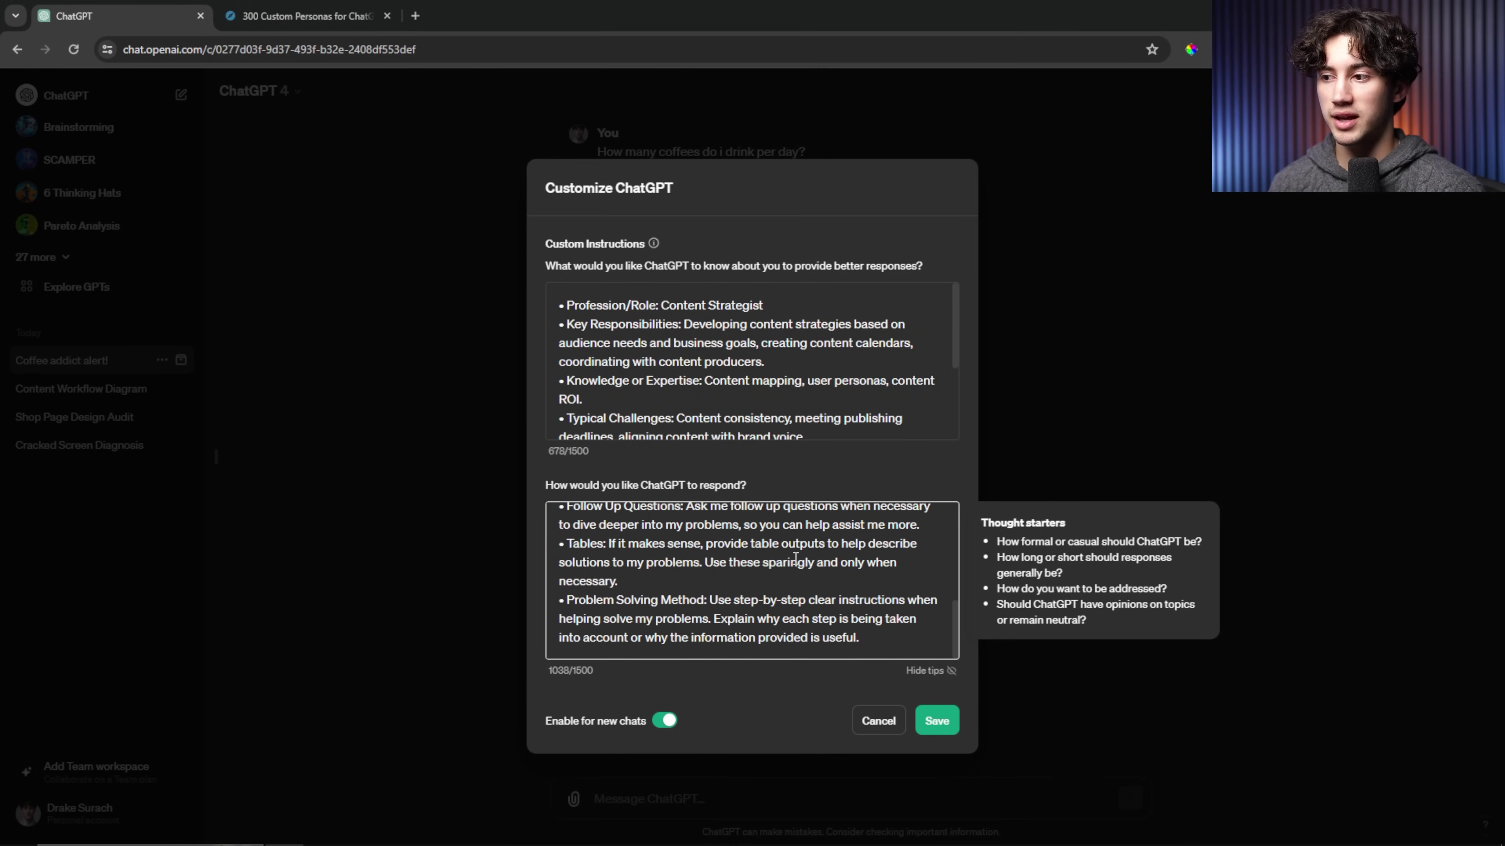
pyautogui.scroll(5, 718, 600)
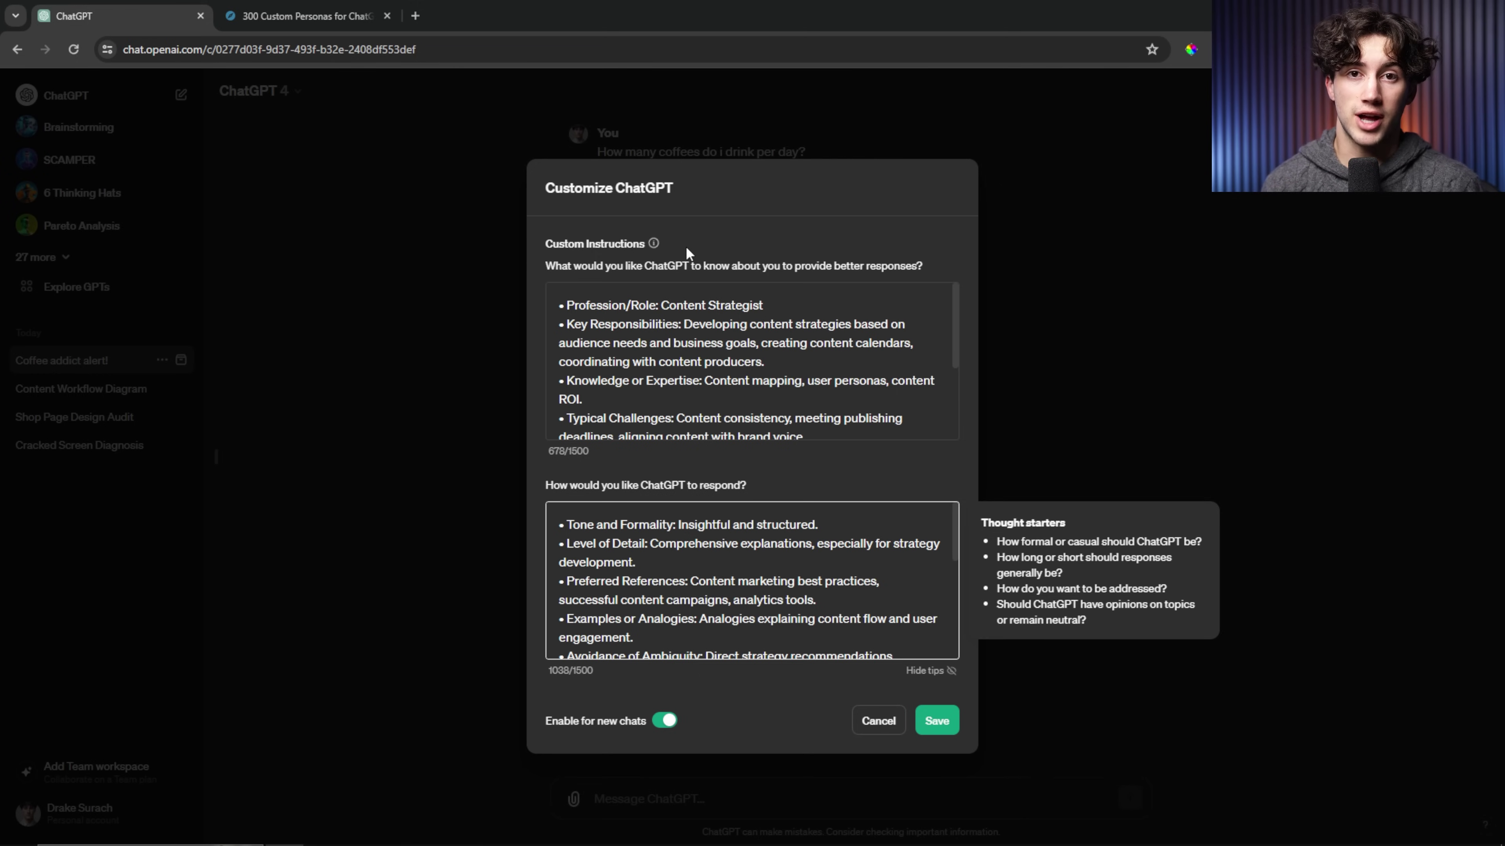
# - Save the persona instructions and send the 2024 YouTube AI content-calendar request in a new chat
pyautogui.click(937, 720)
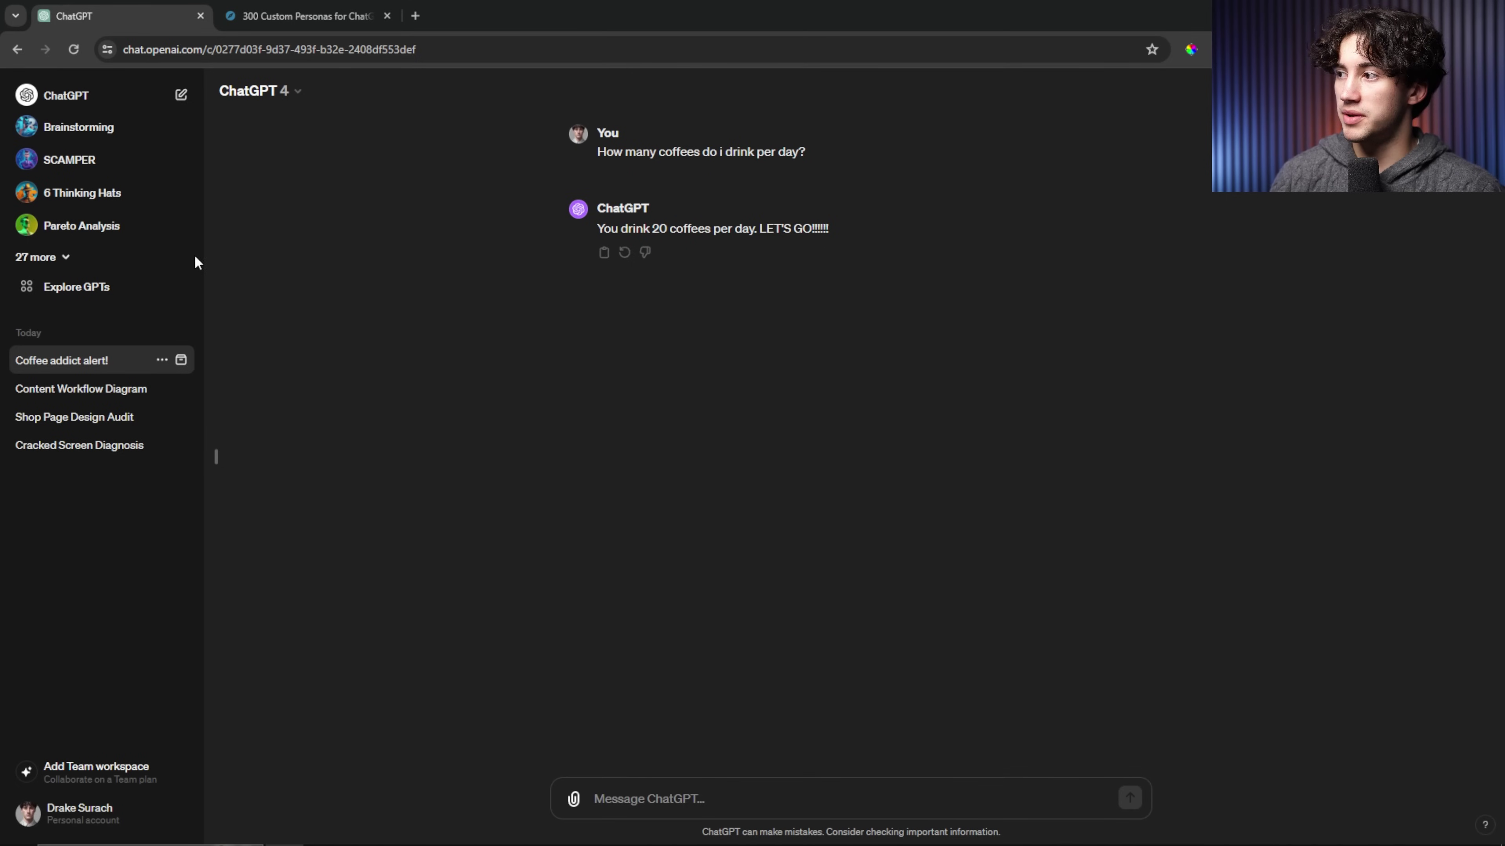
pyautogui.click(101, 98)
pyautogui.click(217, 457)
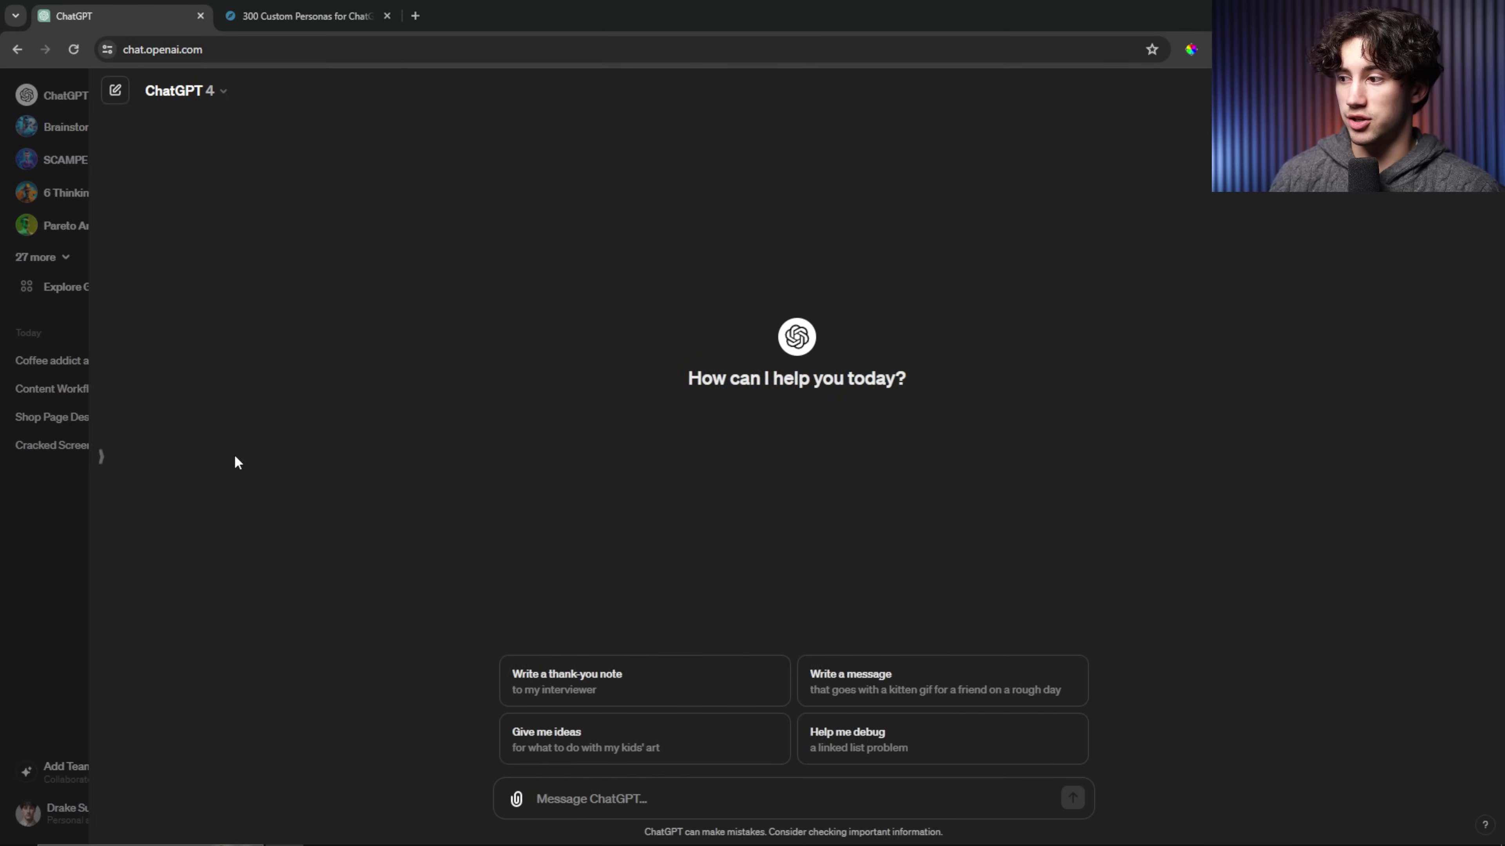
pyautogui.click(614, 791)
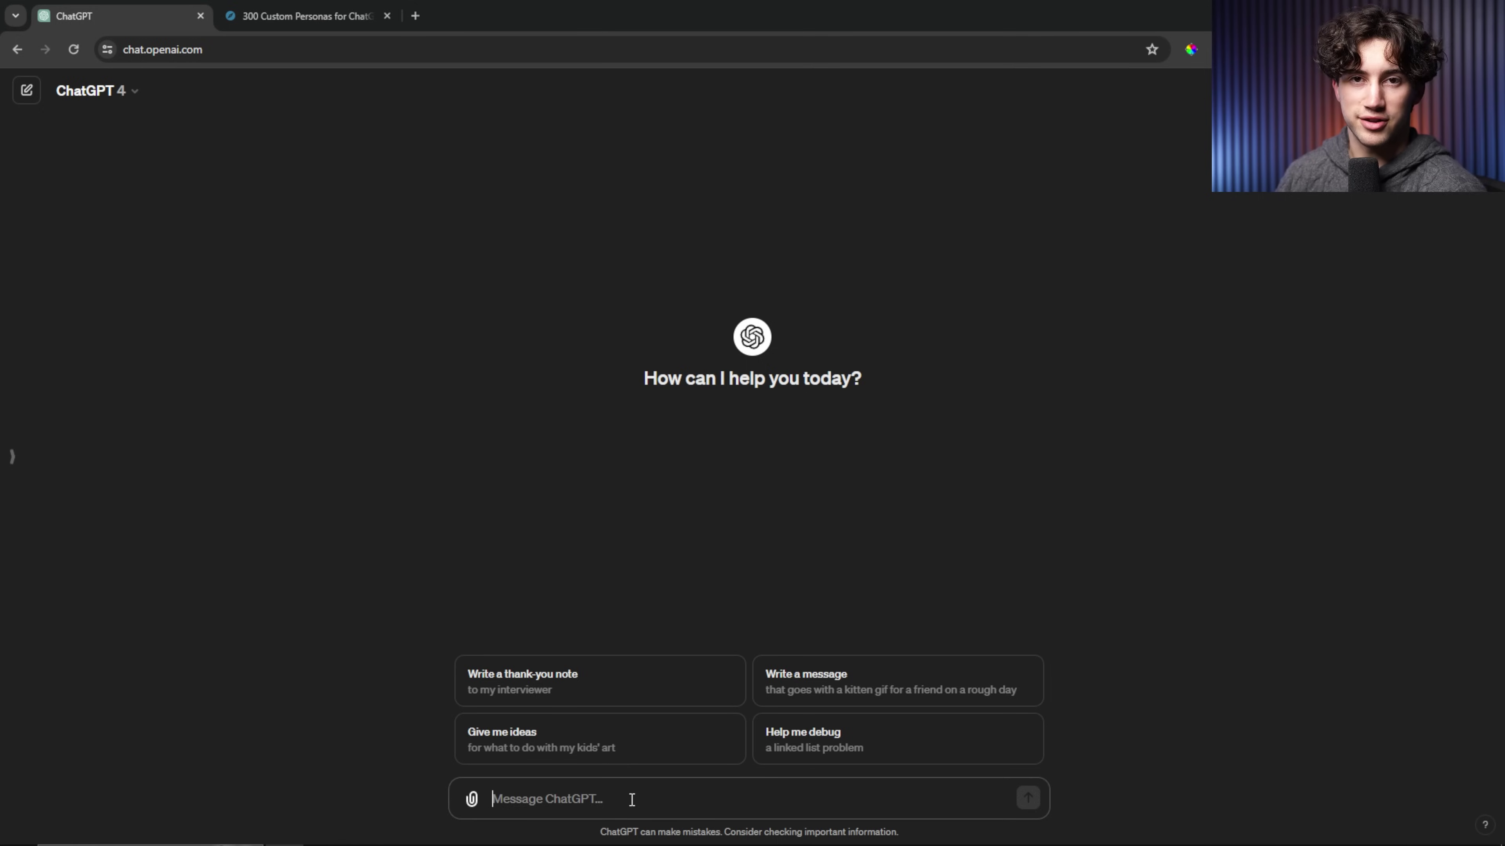
pyautogui.write('Help me develop a content calendar for 2024 starting in march for my YouTube channel in acritical intelligence.')
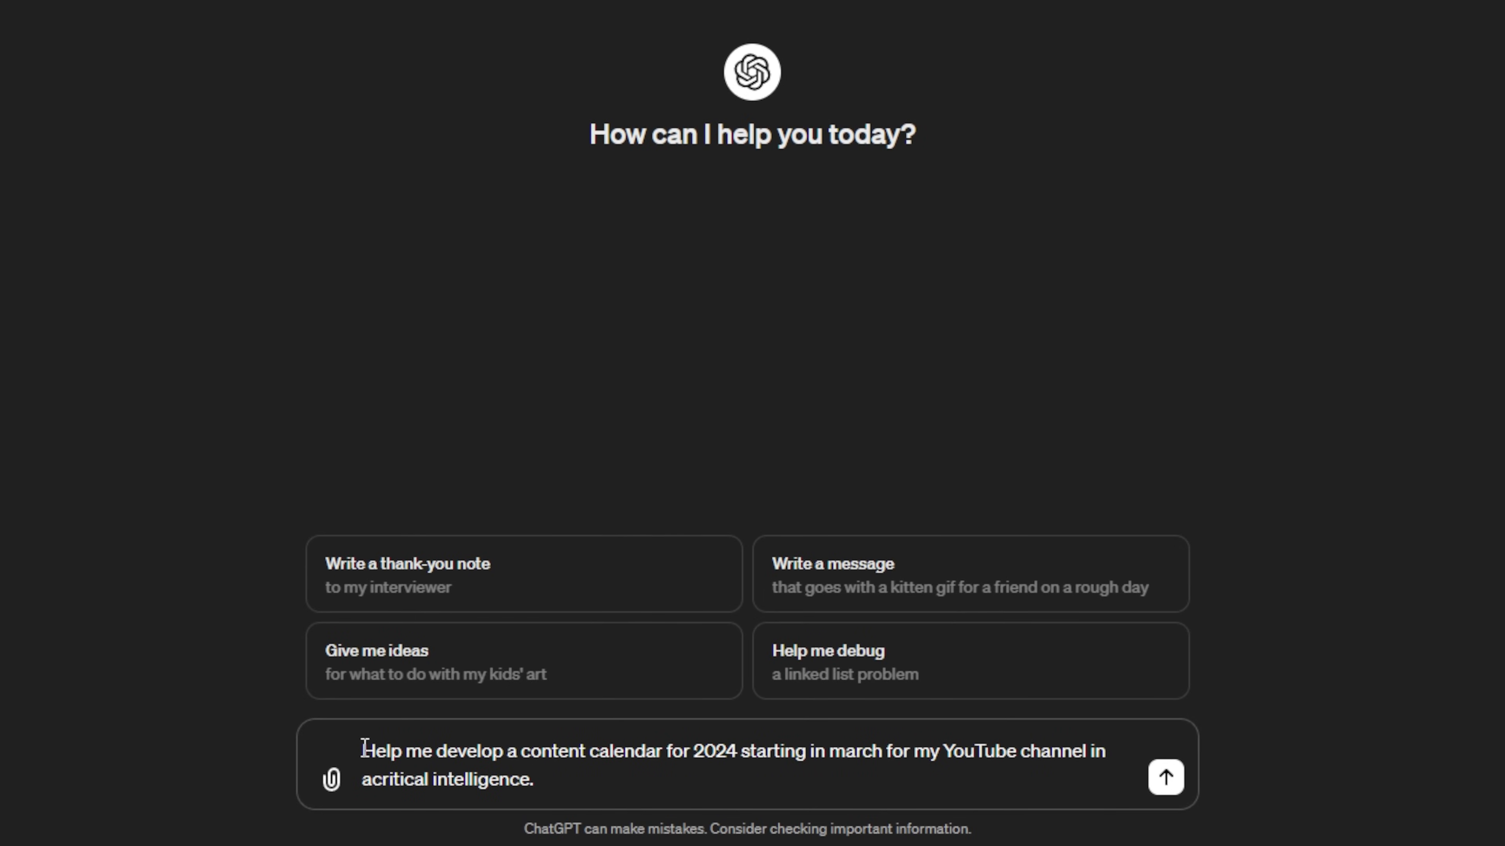
pyautogui.moveTo(364, 748); pyautogui.dragTo(911, 759)
pyautogui.doubleClick(964, 748)
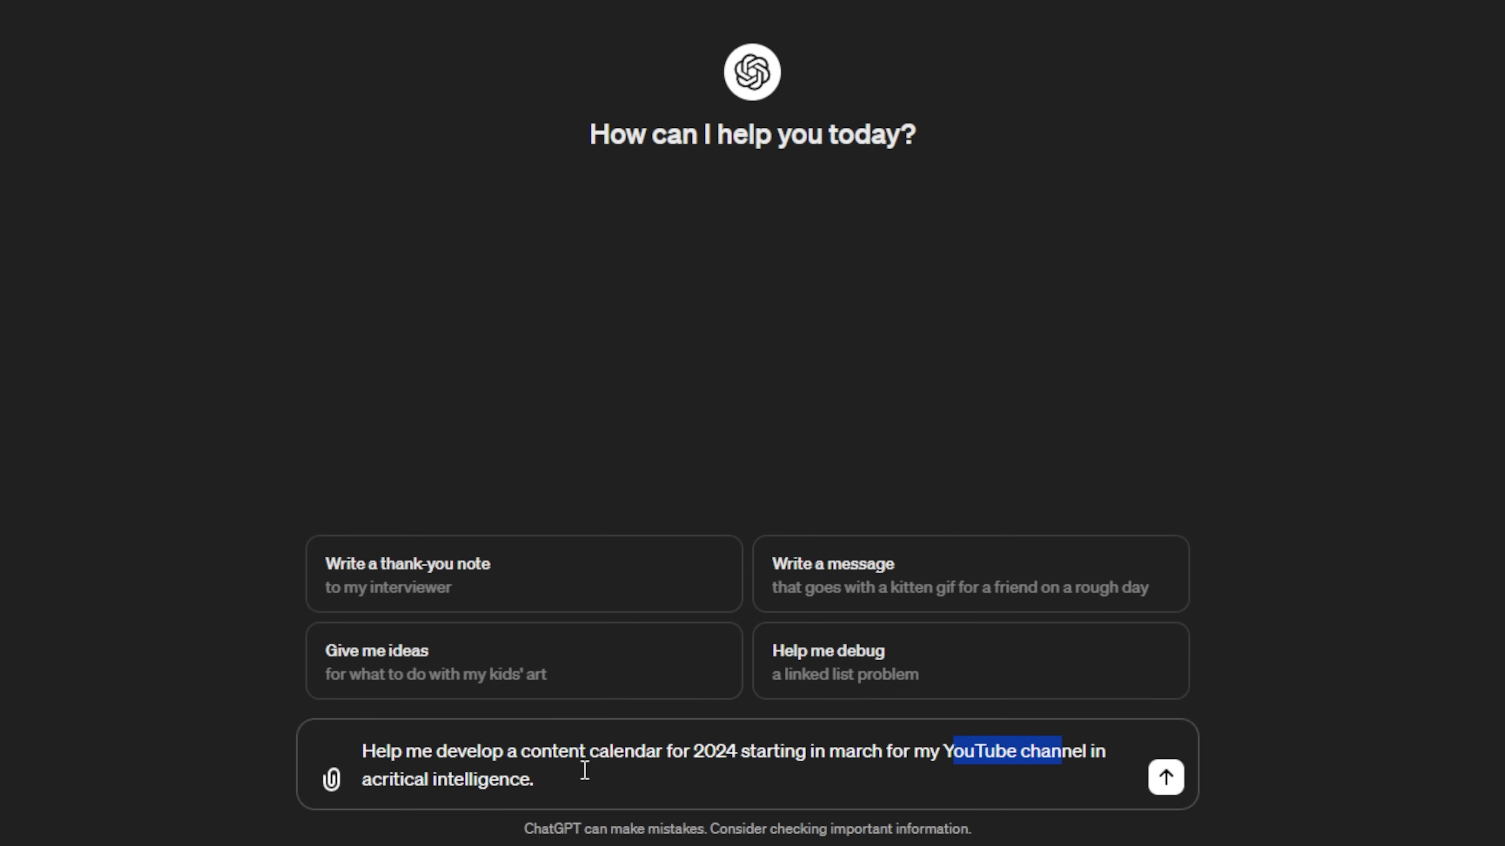
pyautogui.click(579, 771)
pyautogui.click(1163, 780)
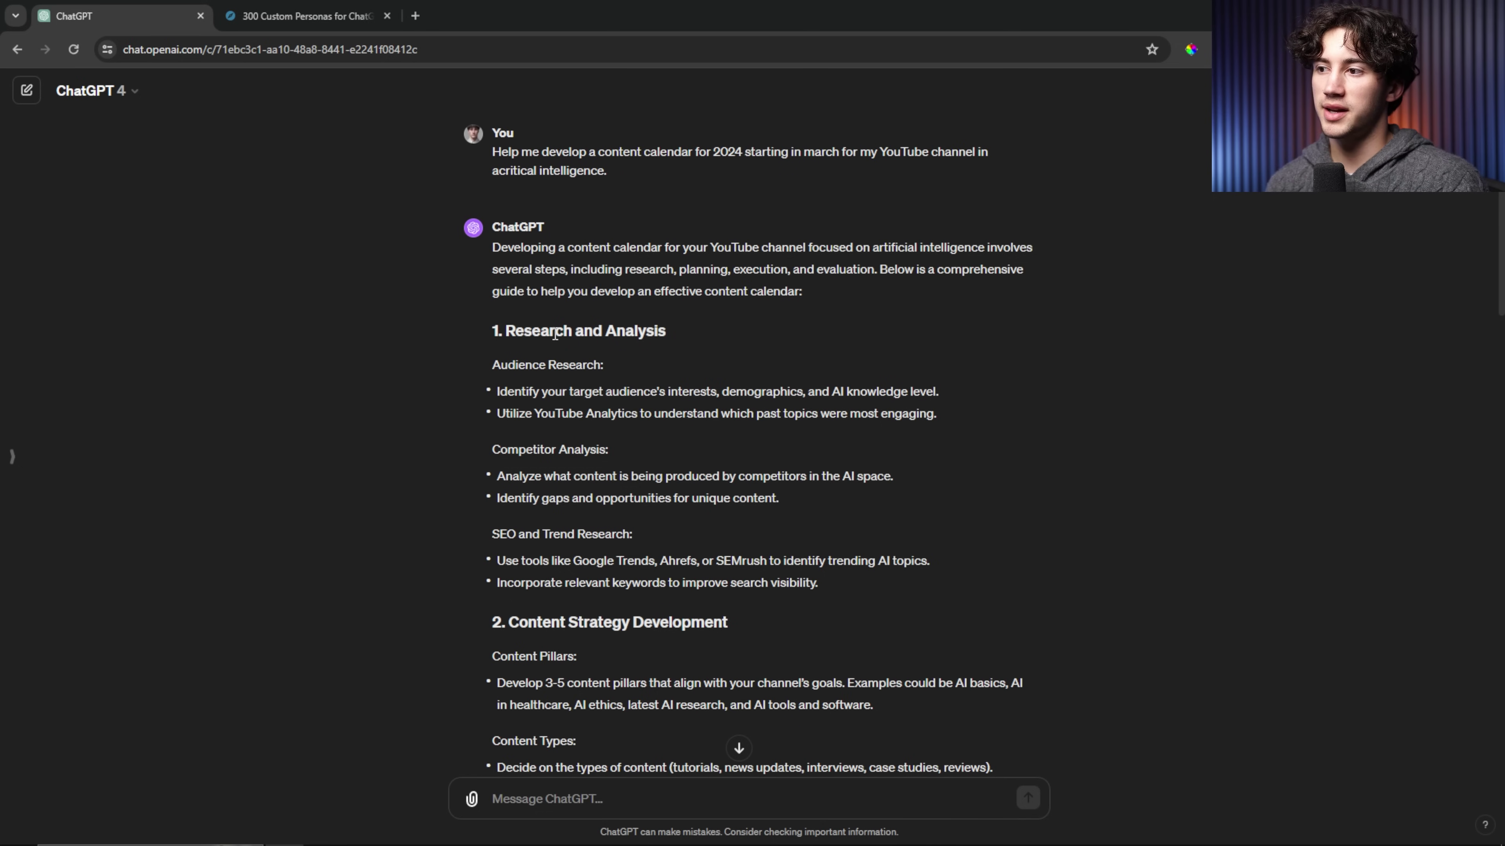
# - Review the reply's Research and Analysis section and its four-week Example Content Calendar table
pyautogui.moveTo(489, 336); pyautogui.dragTo(722, 336)
pyautogui.moveTo(496, 391); pyautogui.dragTo(916, 472)
pyautogui.click(917, 473)
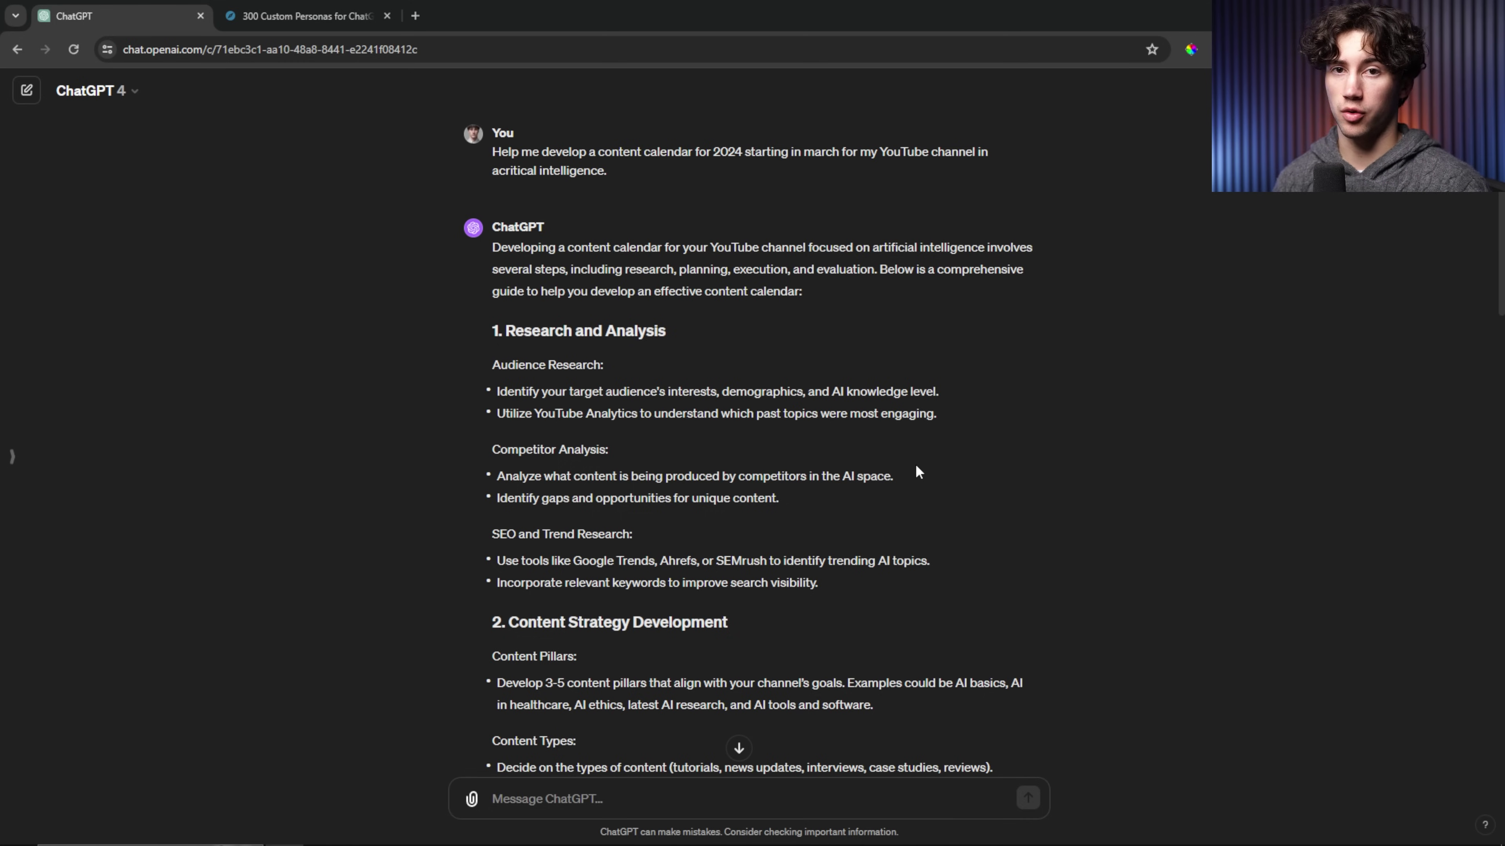
pyautogui.scroll(-1, 690, 337)
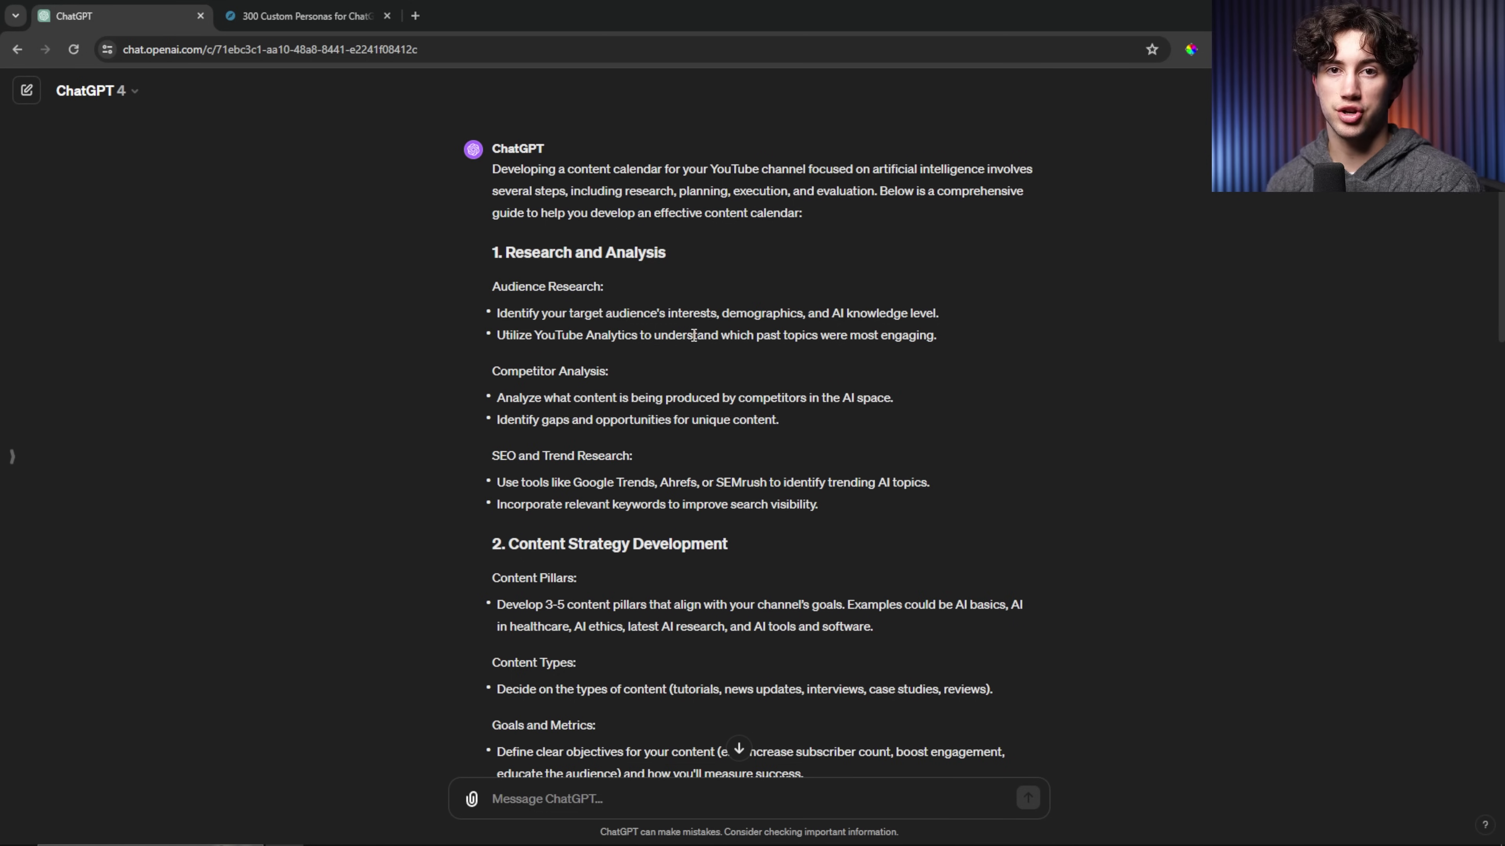
pyautogui.scroll(-15, 694, 335)
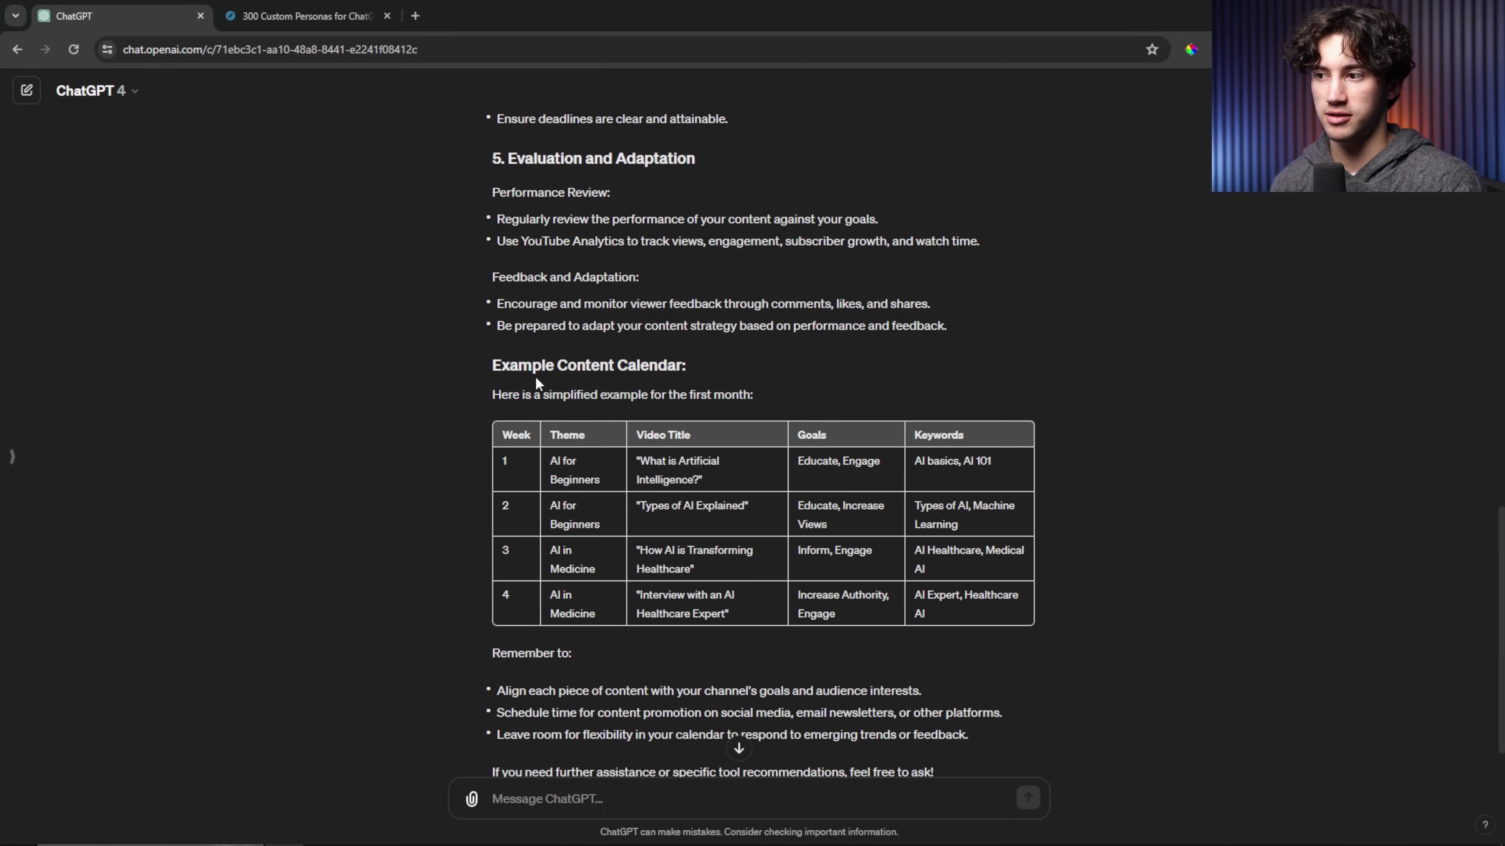
pyautogui.moveTo(500, 366); pyautogui.dragTo(681, 365)
pyautogui.click(514, 331)
pyautogui.scroll(-1, 533, 350)
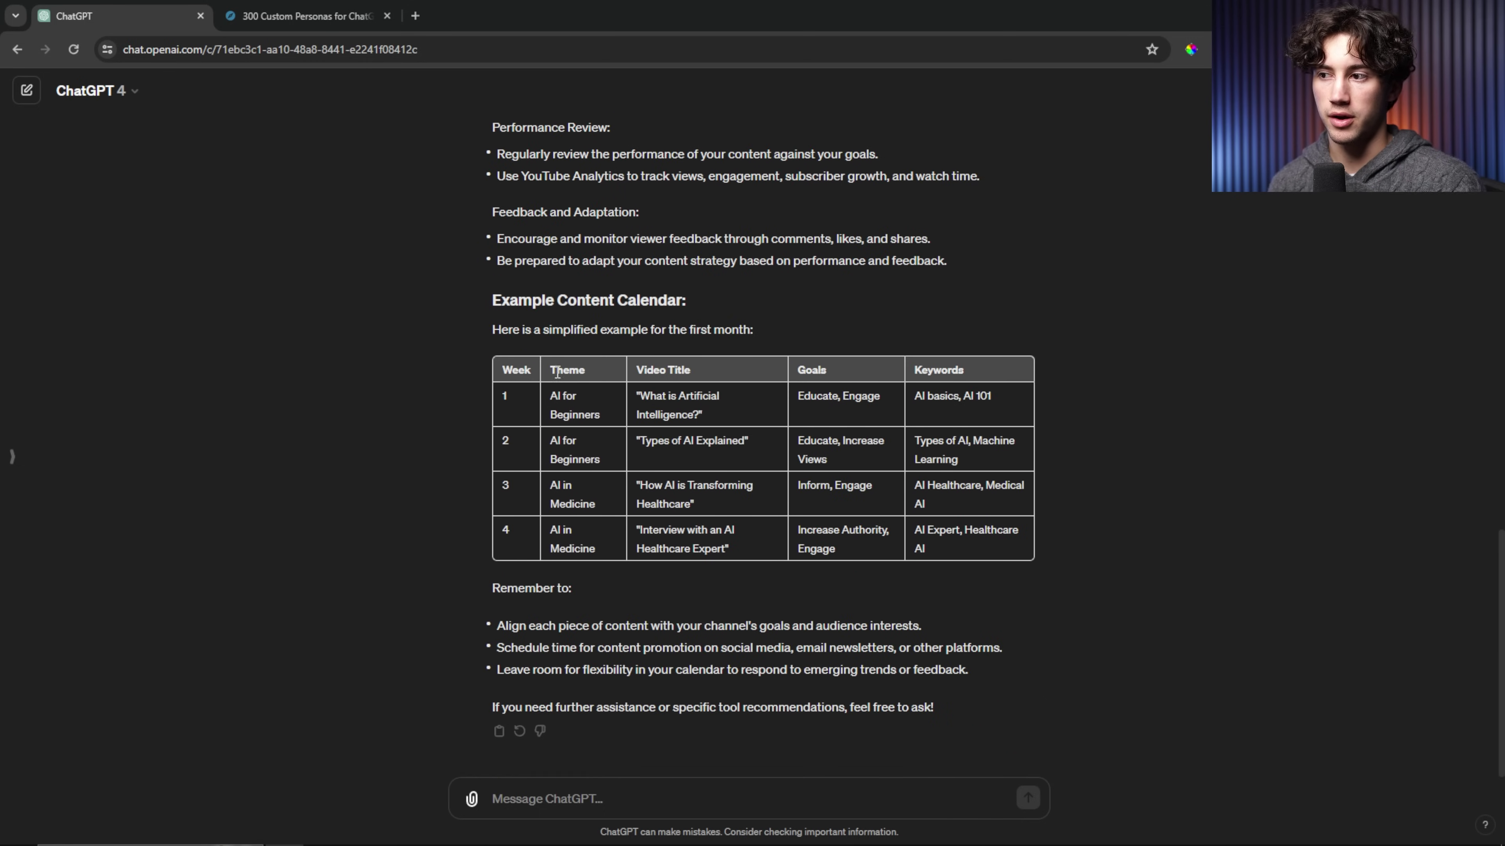
pyautogui.moveTo(553, 394); pyautogui.dragTo(705, 420)
pyautogui.scroll(20, 714, 285)
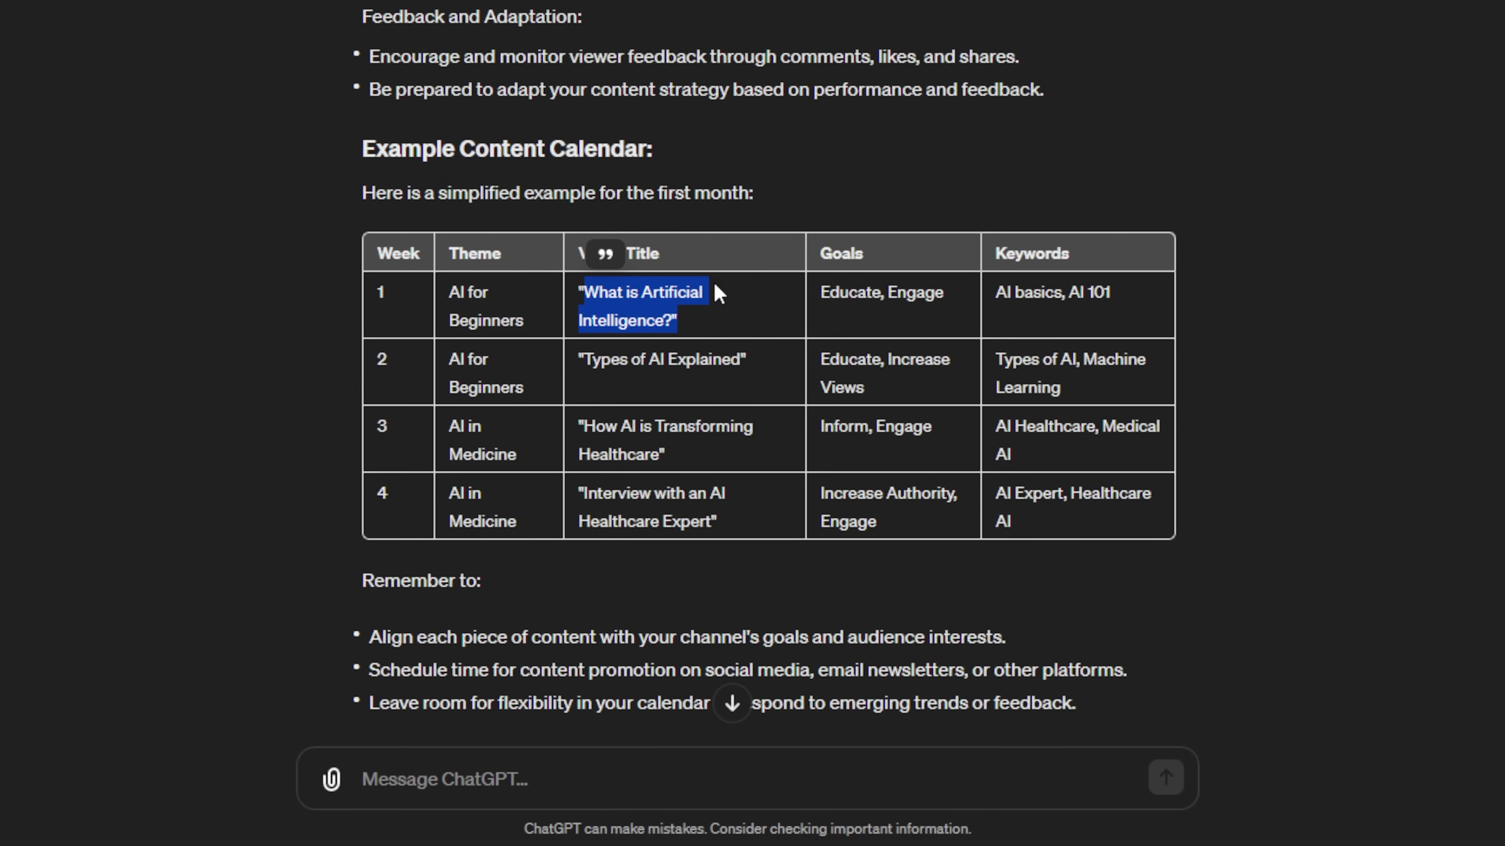
pyautogui.scroll(4, 726, 88)
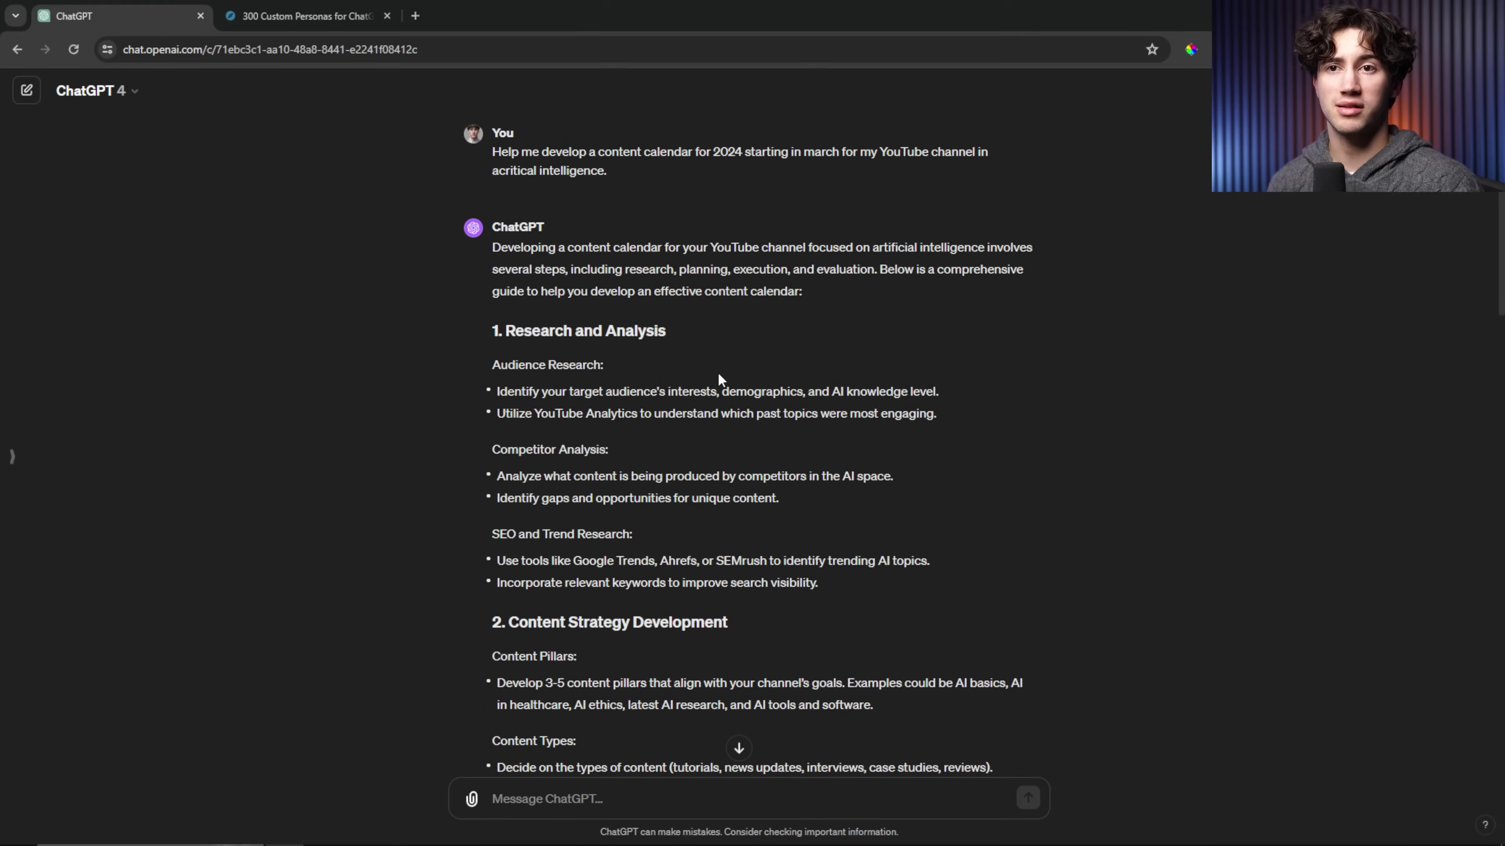
pyautogui.moveTo(610, 170); pyautogui.dragTo(495, 153)
pyautogui.hotkey('ctrl', 'c')
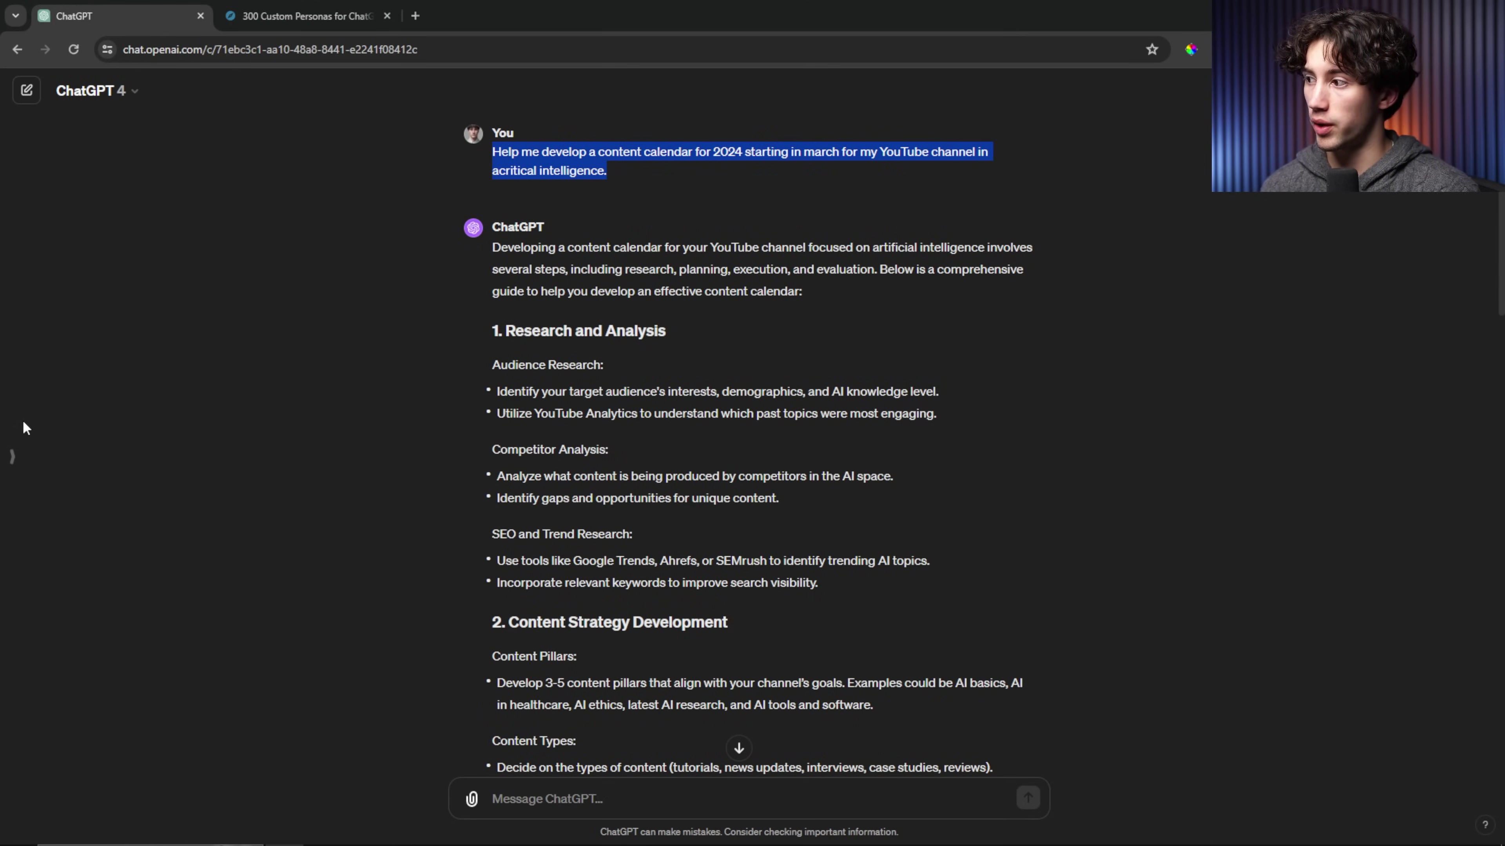
# - In a new chat, switch off custom instructions for new chats and save
pyautogui.click(12, 455)
pyautogui.click(66, 96)
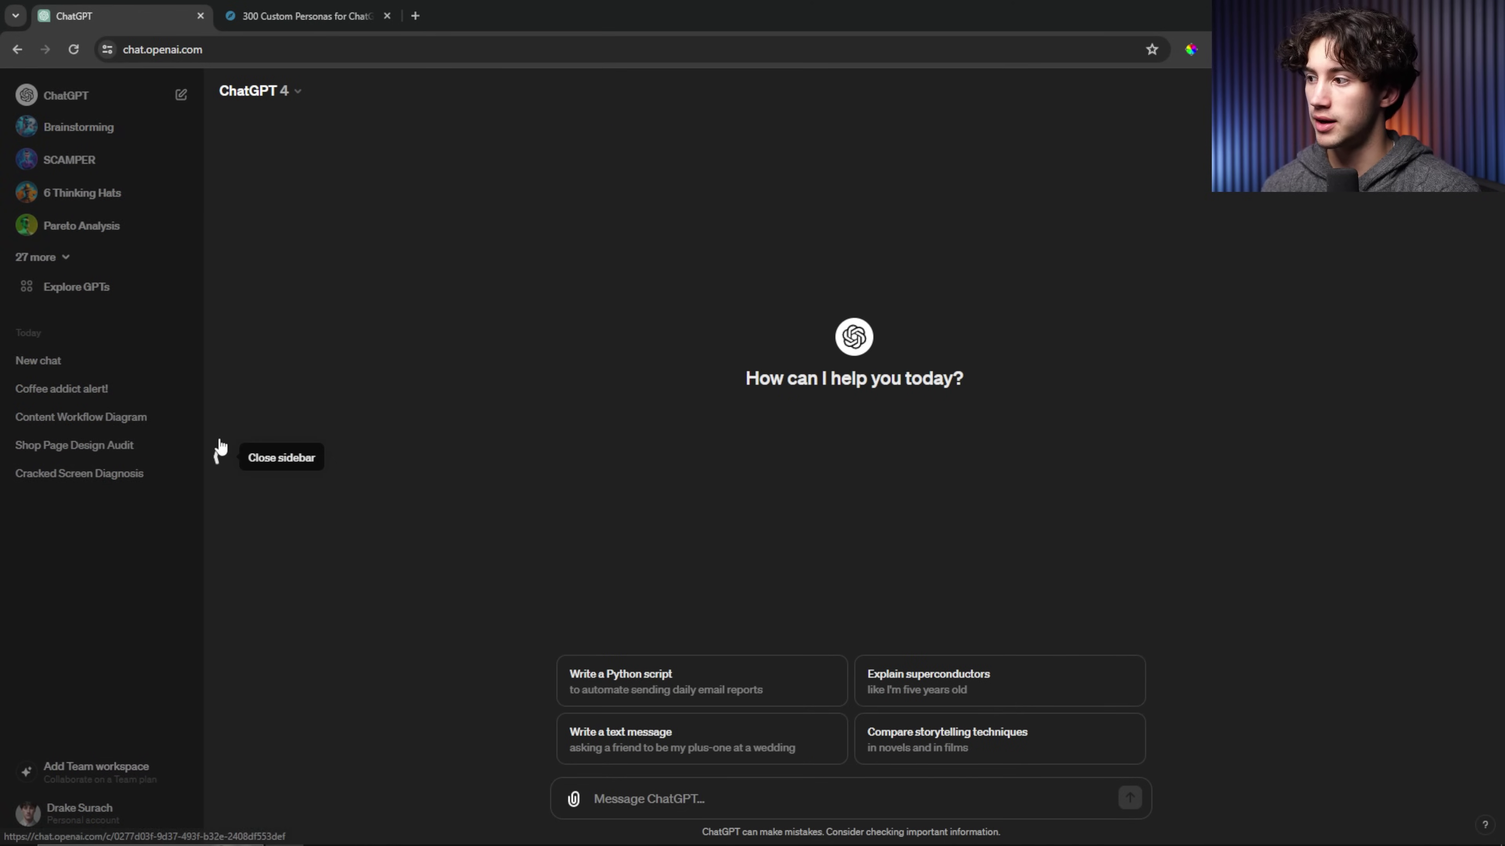
pyautogui.click(101, 811)
pyautogui.click(112, 699)
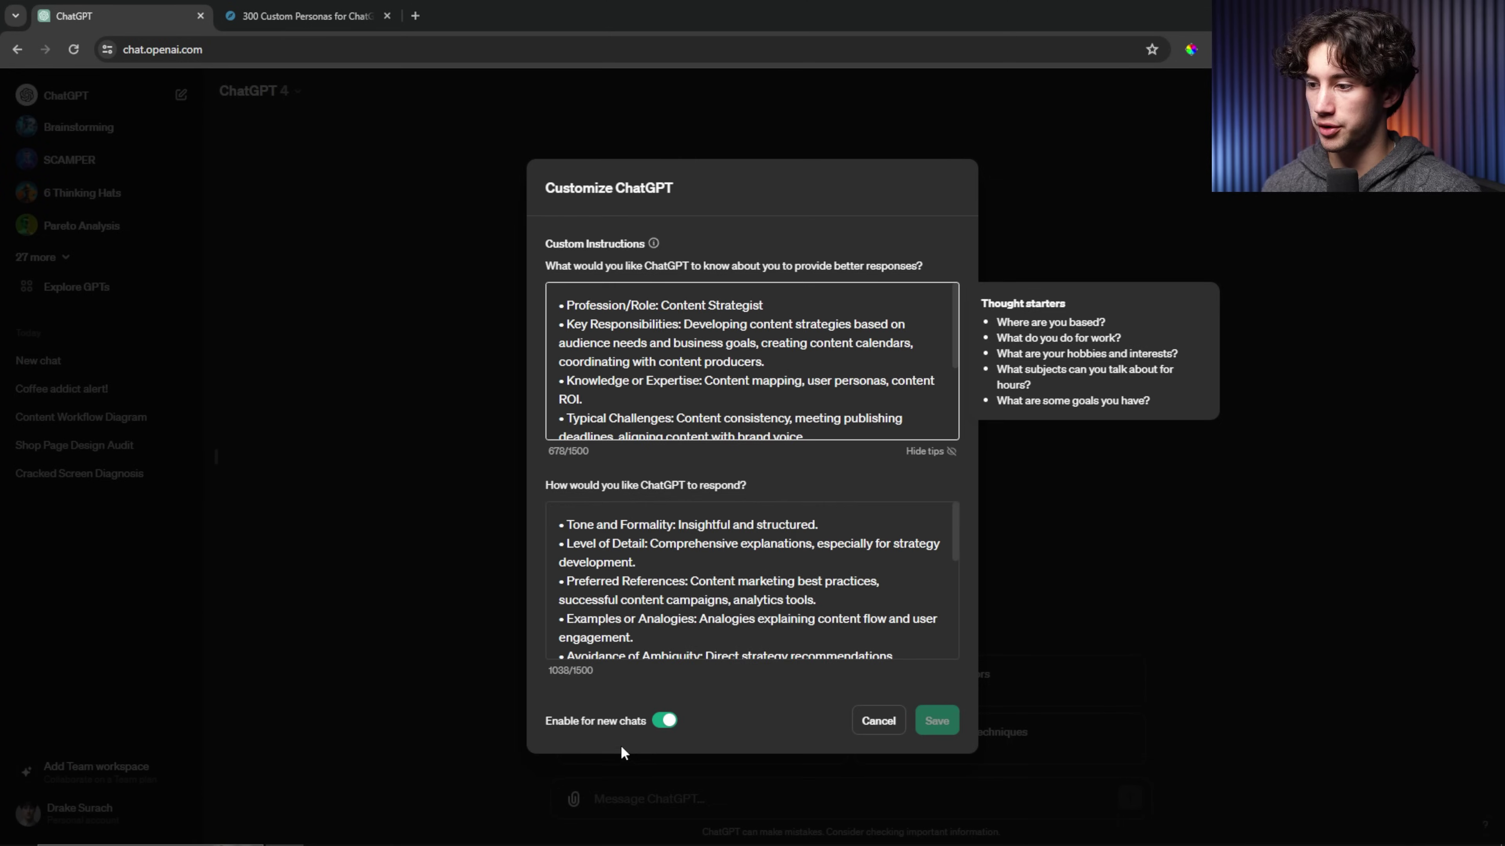
pyautogui.click(666, 720)
pyautogui.click(937, 720)
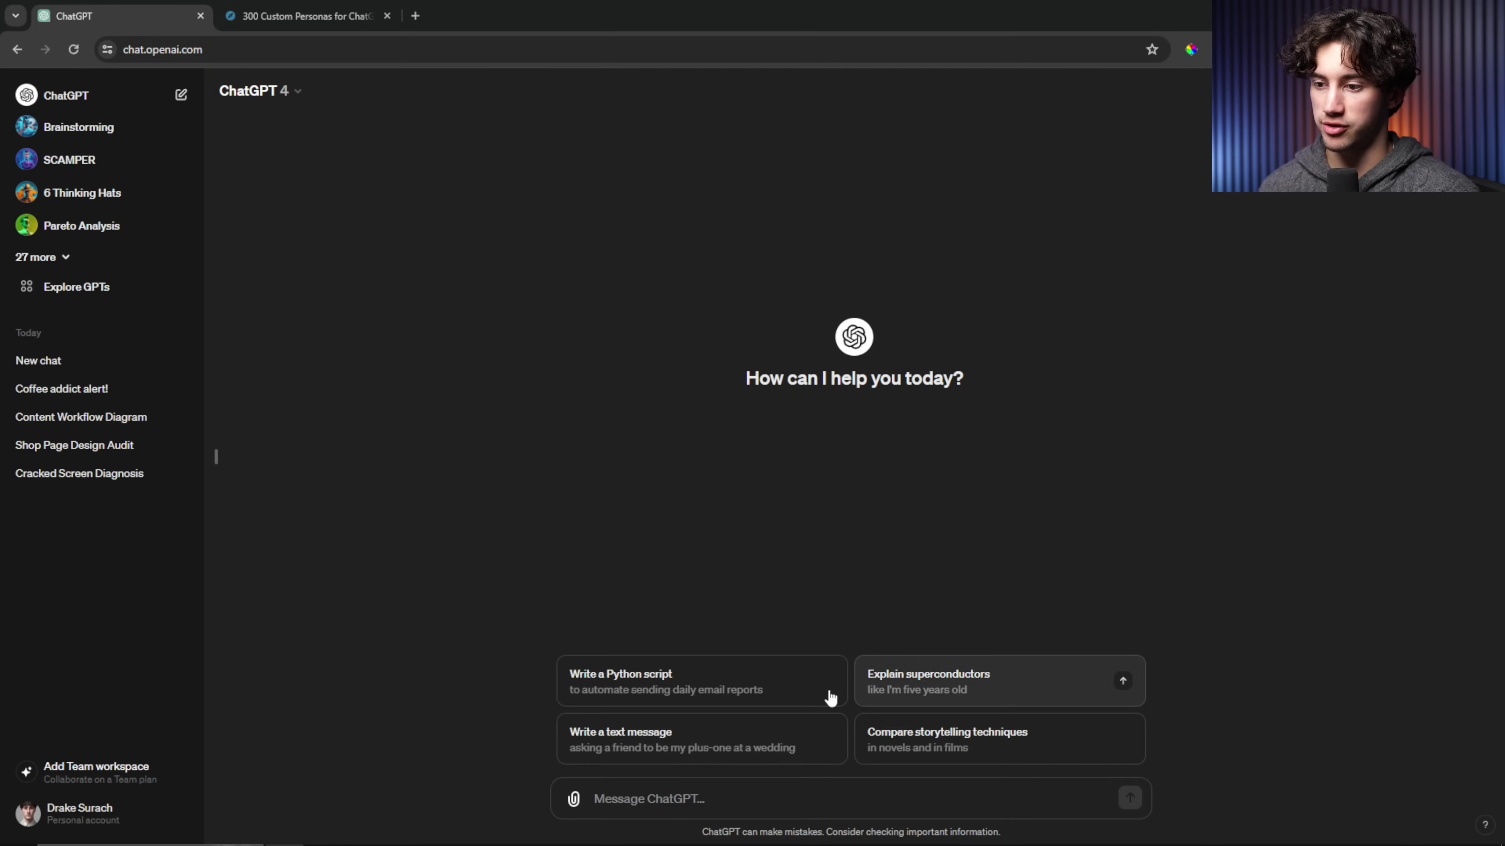
# - Paste and send the same content-calendar prompt without custom instructions
pyautogui.click(687, 796)
pyautogui.hotkey('ctrl', 'v')
pyautogui.press('Return')
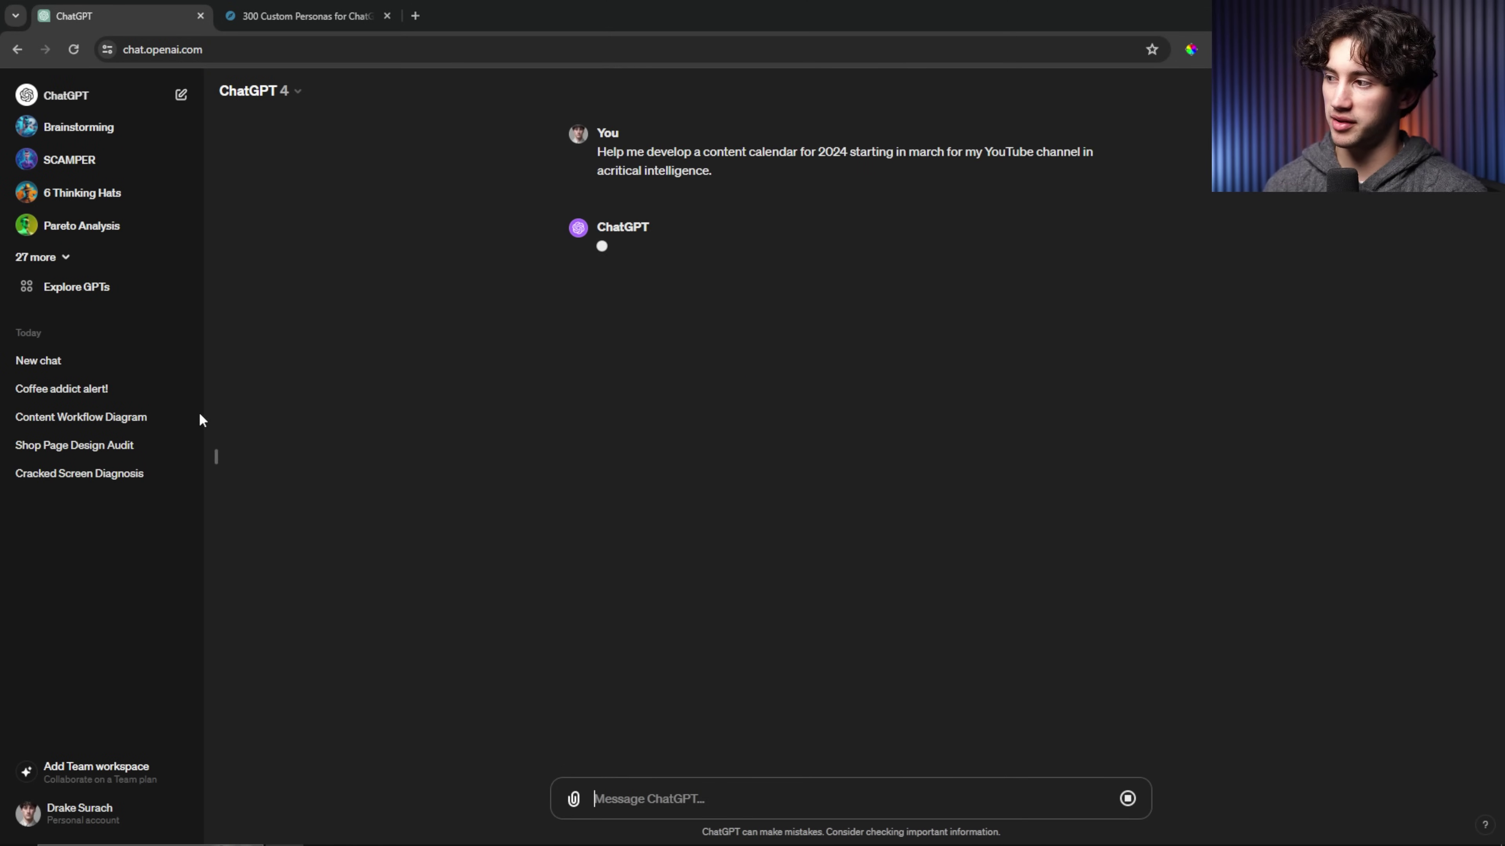
pyautogui.click(216, 456)
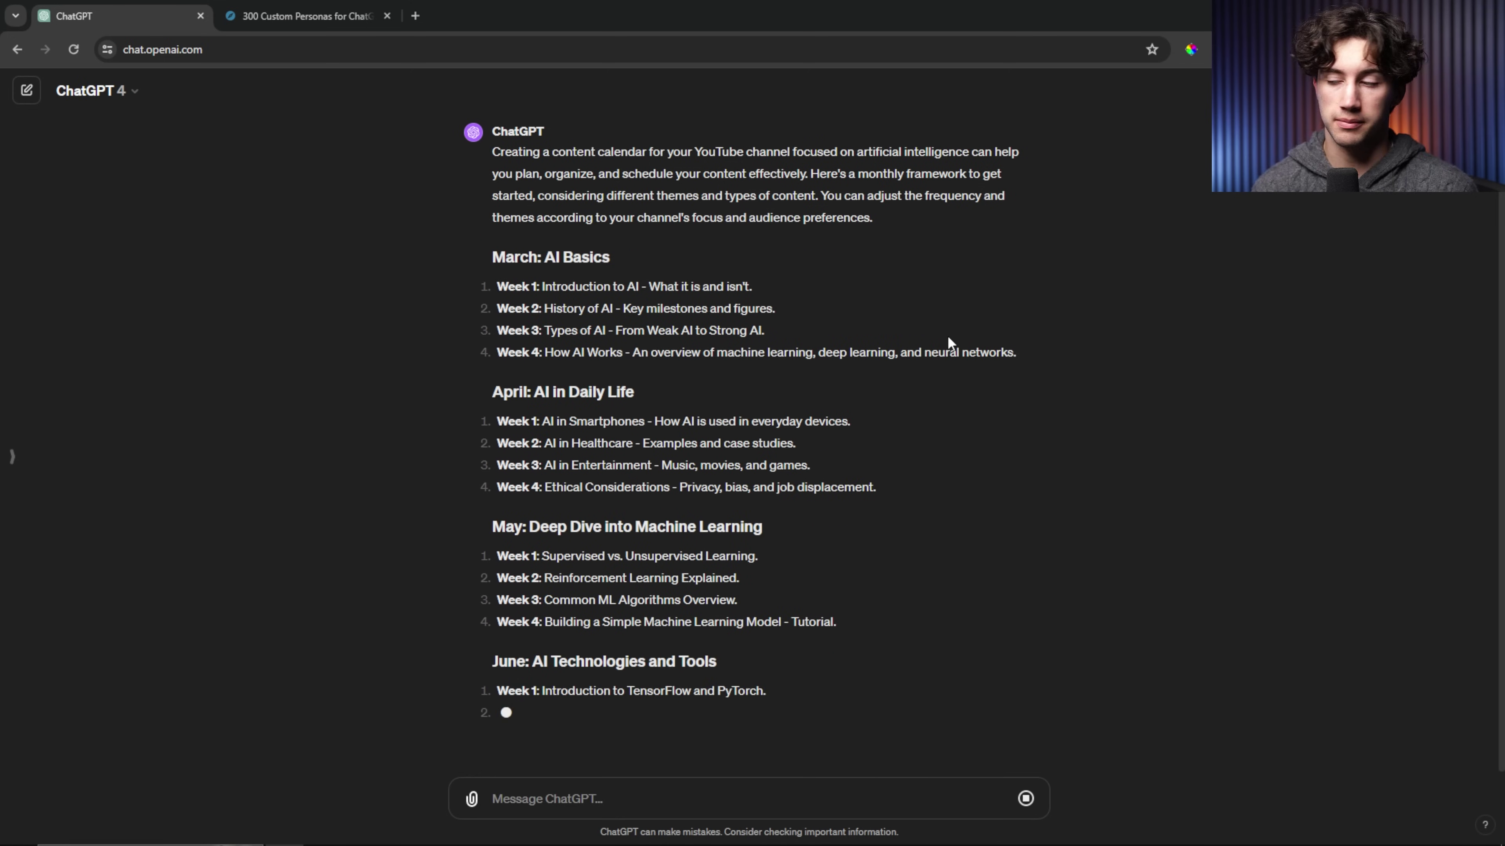
# - Highlight the new reply's March Week 1 description and then all four March weeks
pyautogui.scroll(2, 786, 372)
pyautogui.scroll(-2, 765, 364)
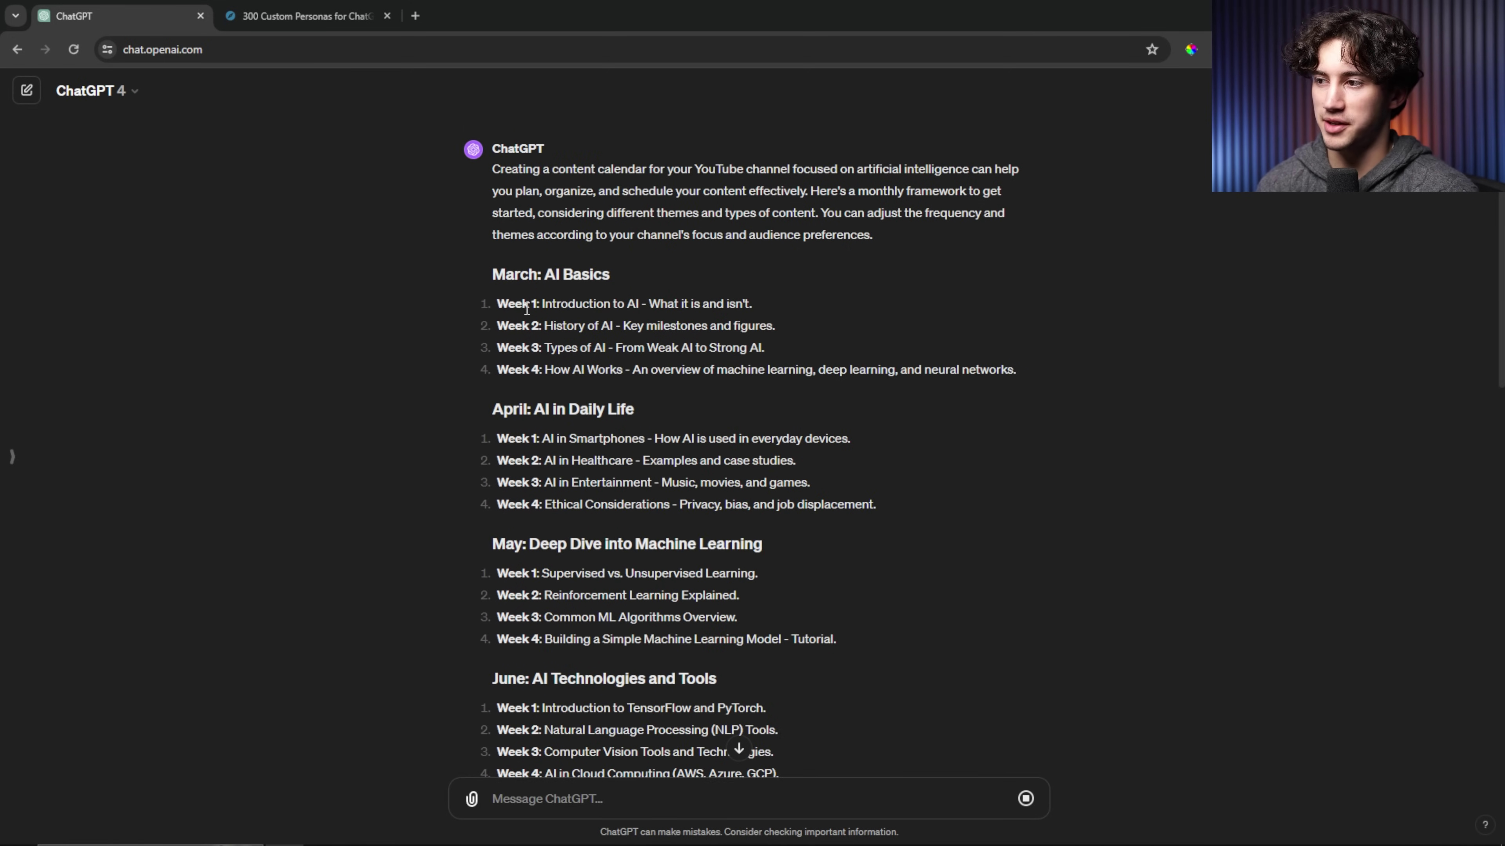
pyautogui.moveTo(555, 304); pyautogui.dragTo(629, 304)
pyautogui.moveTo(601, 254); pyautogui.dragTo(752, 254)
pyautogui.click(773, 268)
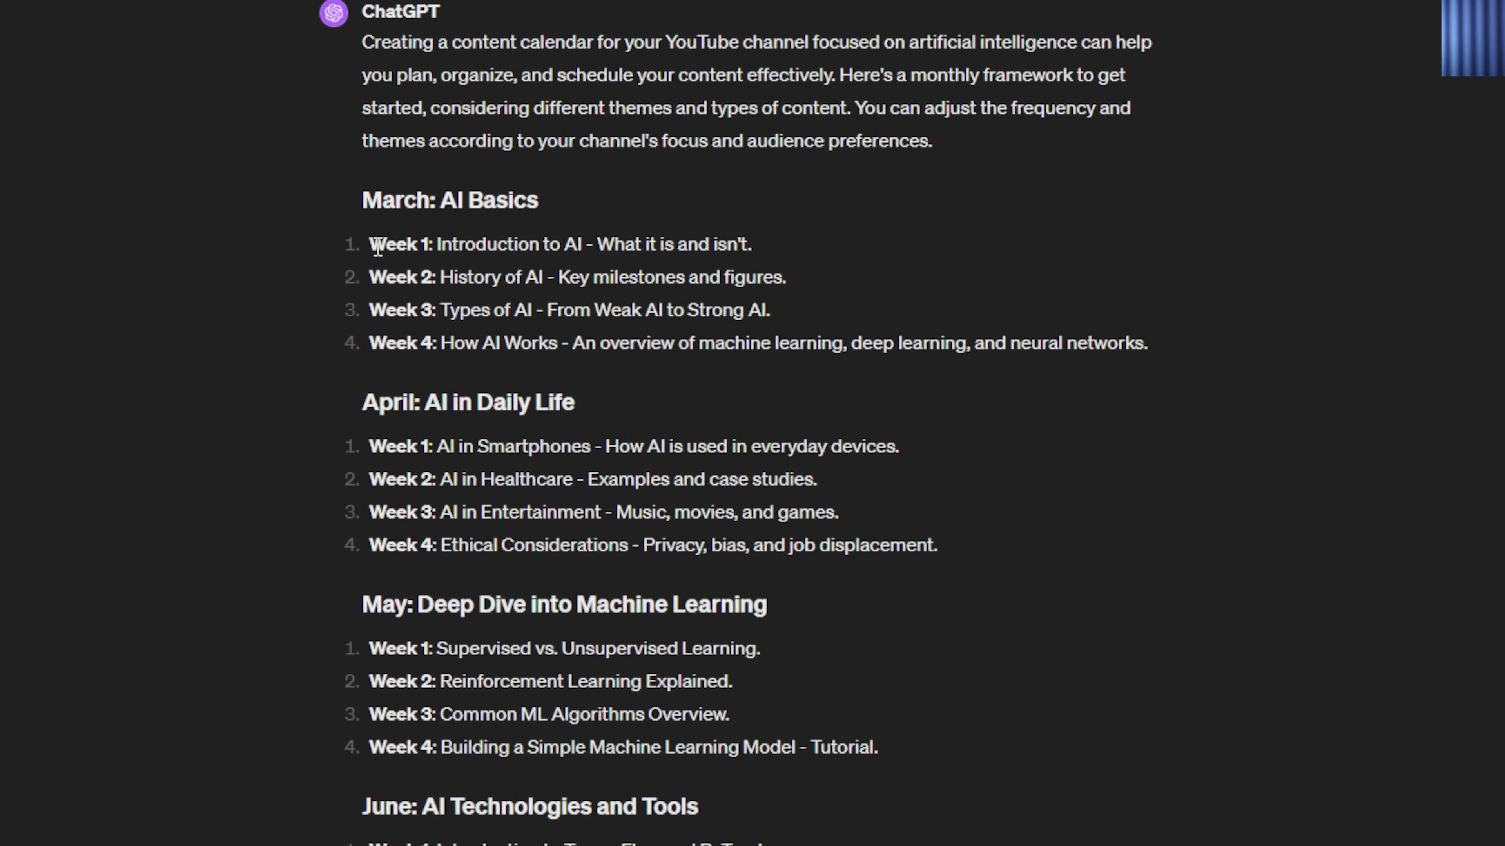
pyautogui.moveTo(371, 243); pyautogui.dragTo(1202, 359)
pyautogui.click(923, 326)
# - Highlight April Week 1 on how AI is used in everyday devices, then show the chat list
pyautogui.scroll(-6, 764, 309)
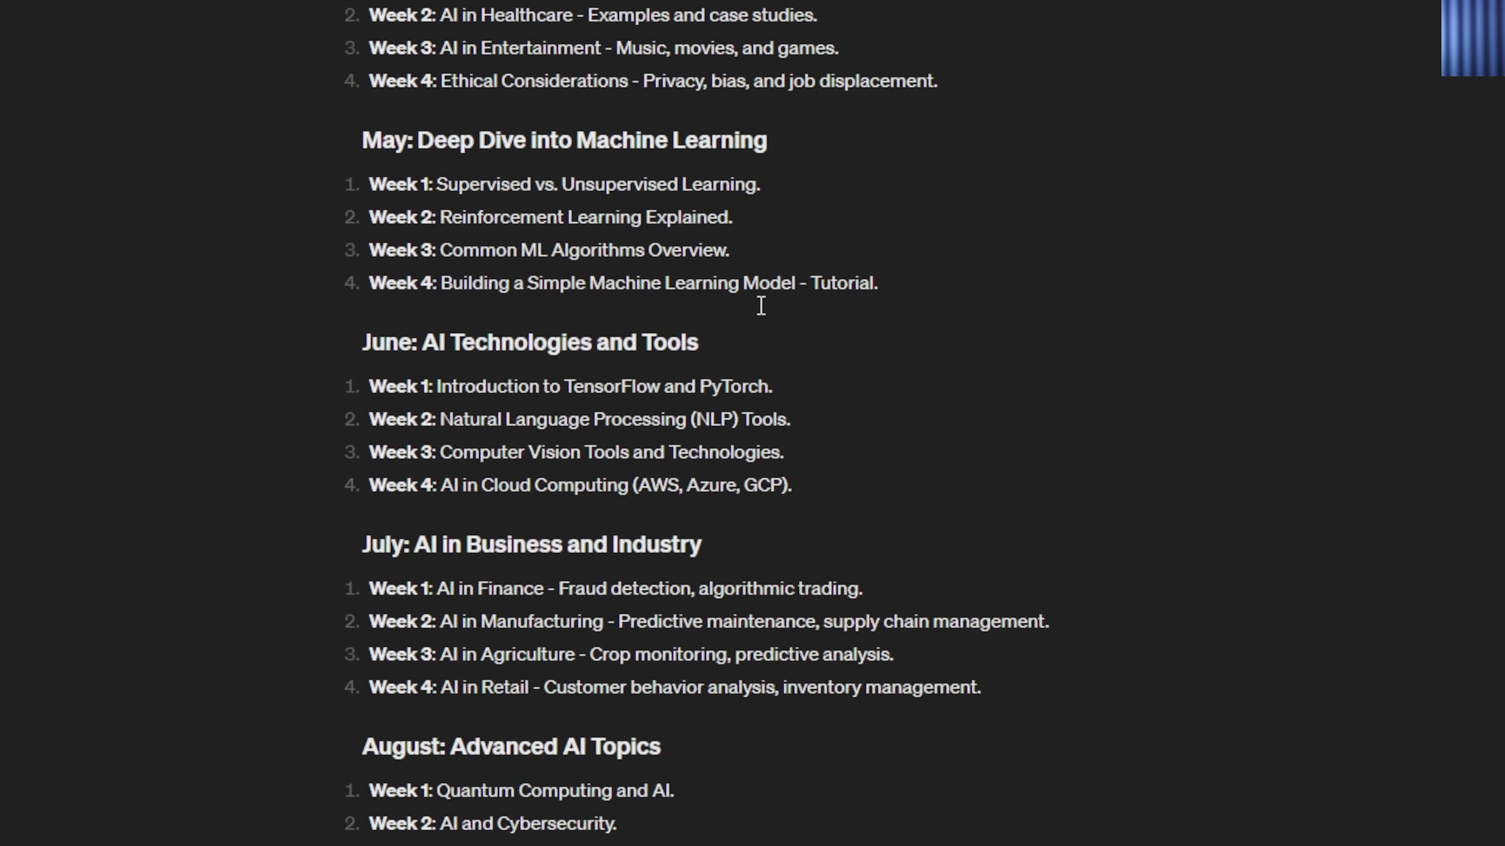
pyautogui.scroll(7, 773, 279)
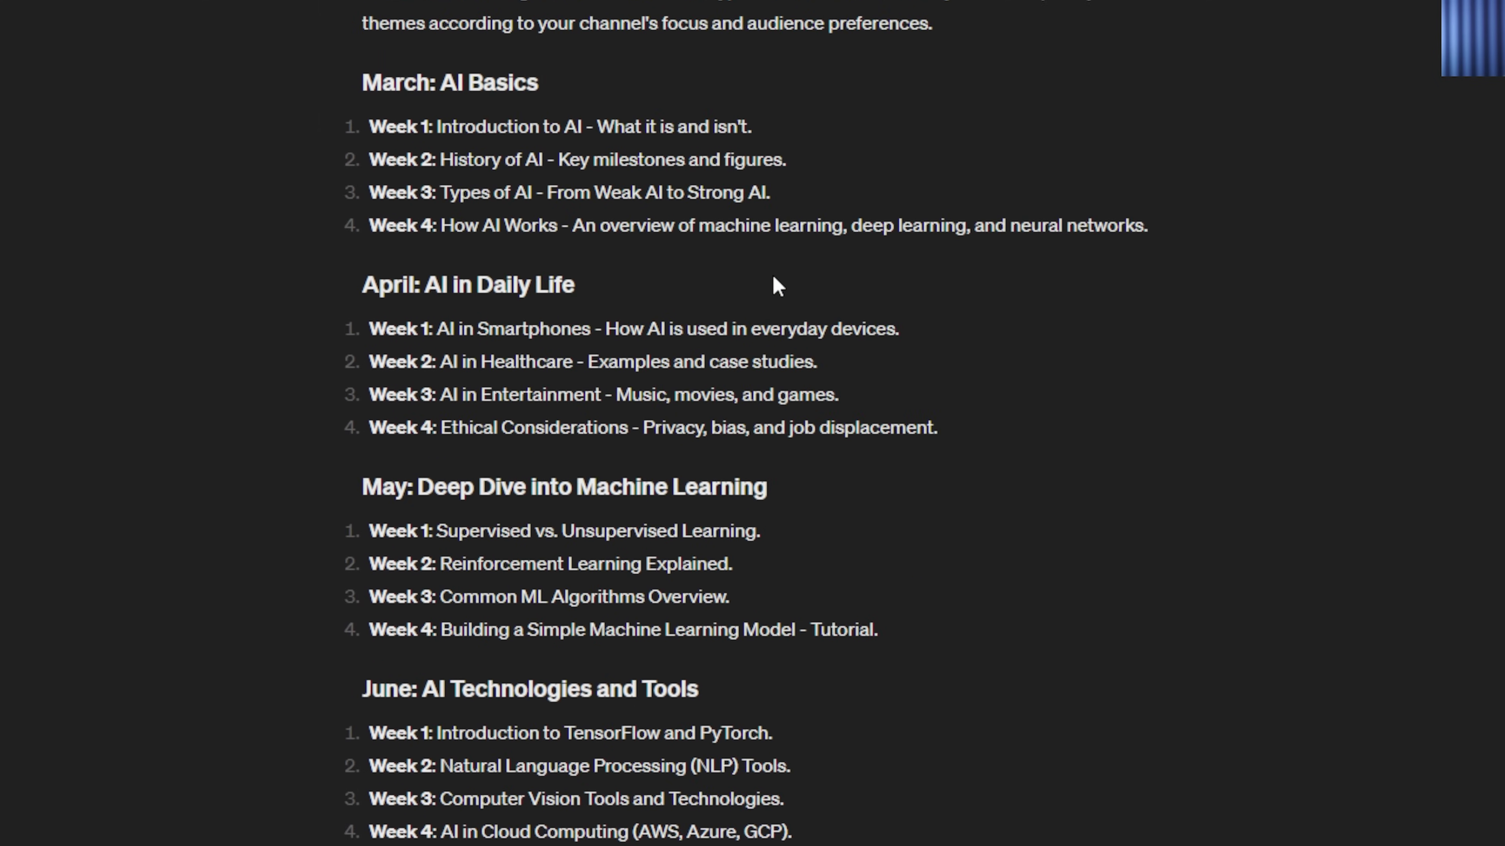
pyautogui.scroll(-10, 790, 248)
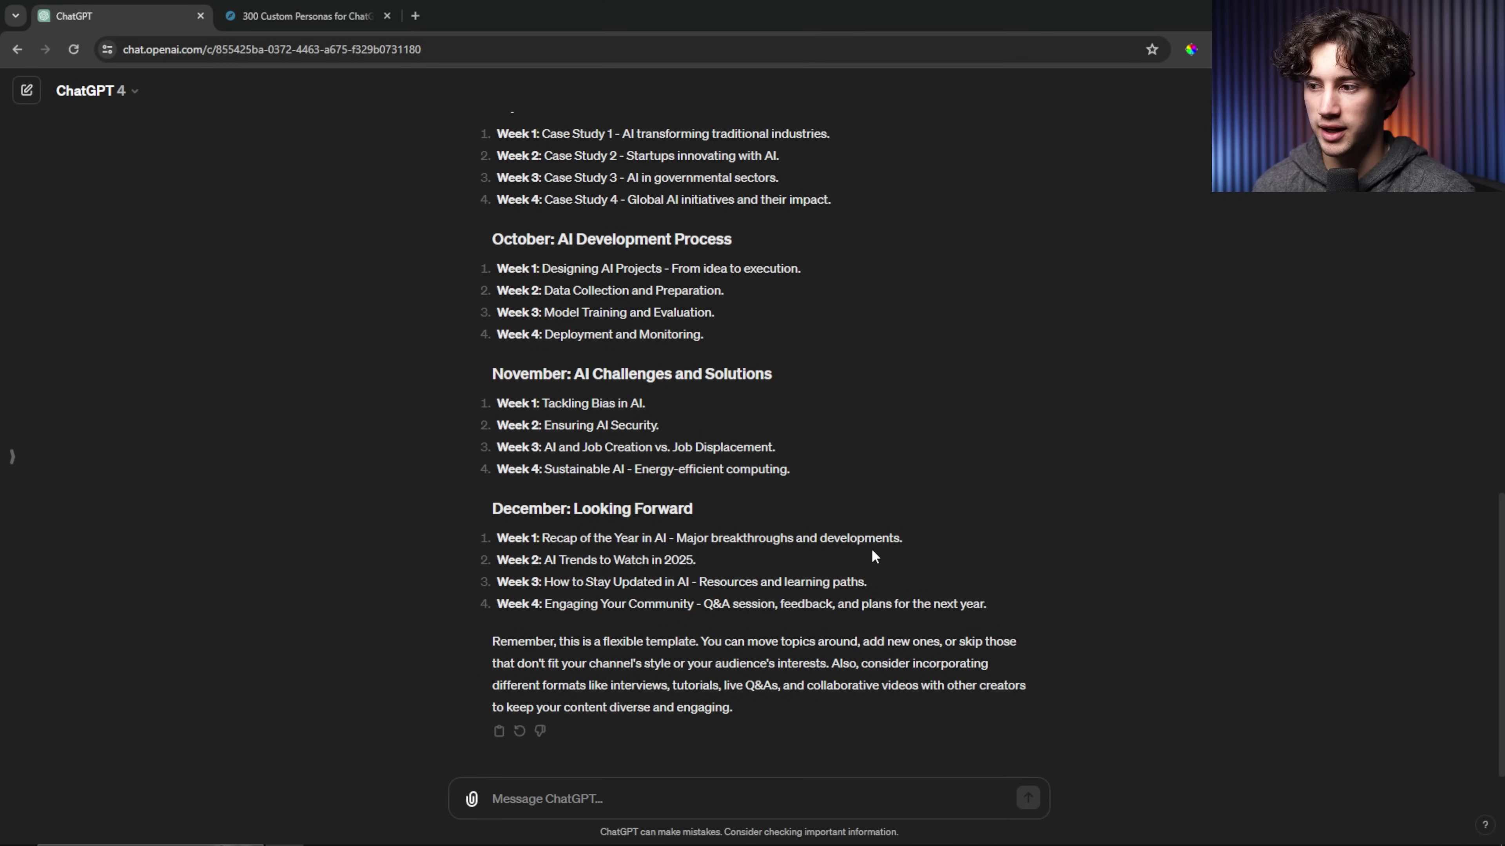
pyautogui.scroll(12, 872, 550)
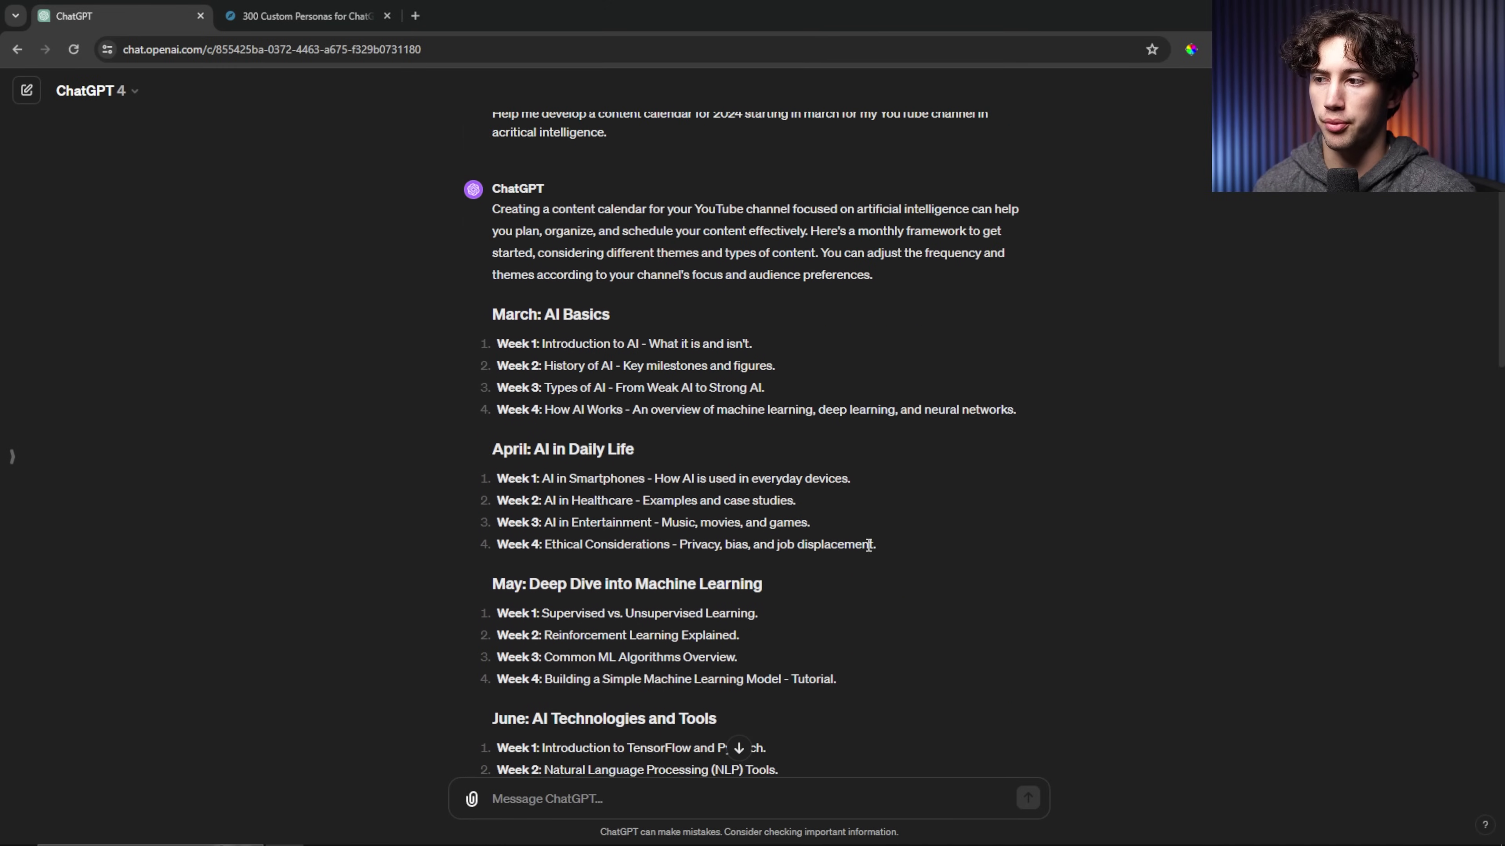
pyautogui.moveTo(541, 478); pyautogui.dragTo(851, 480)
pyautogui.click(592, 479)
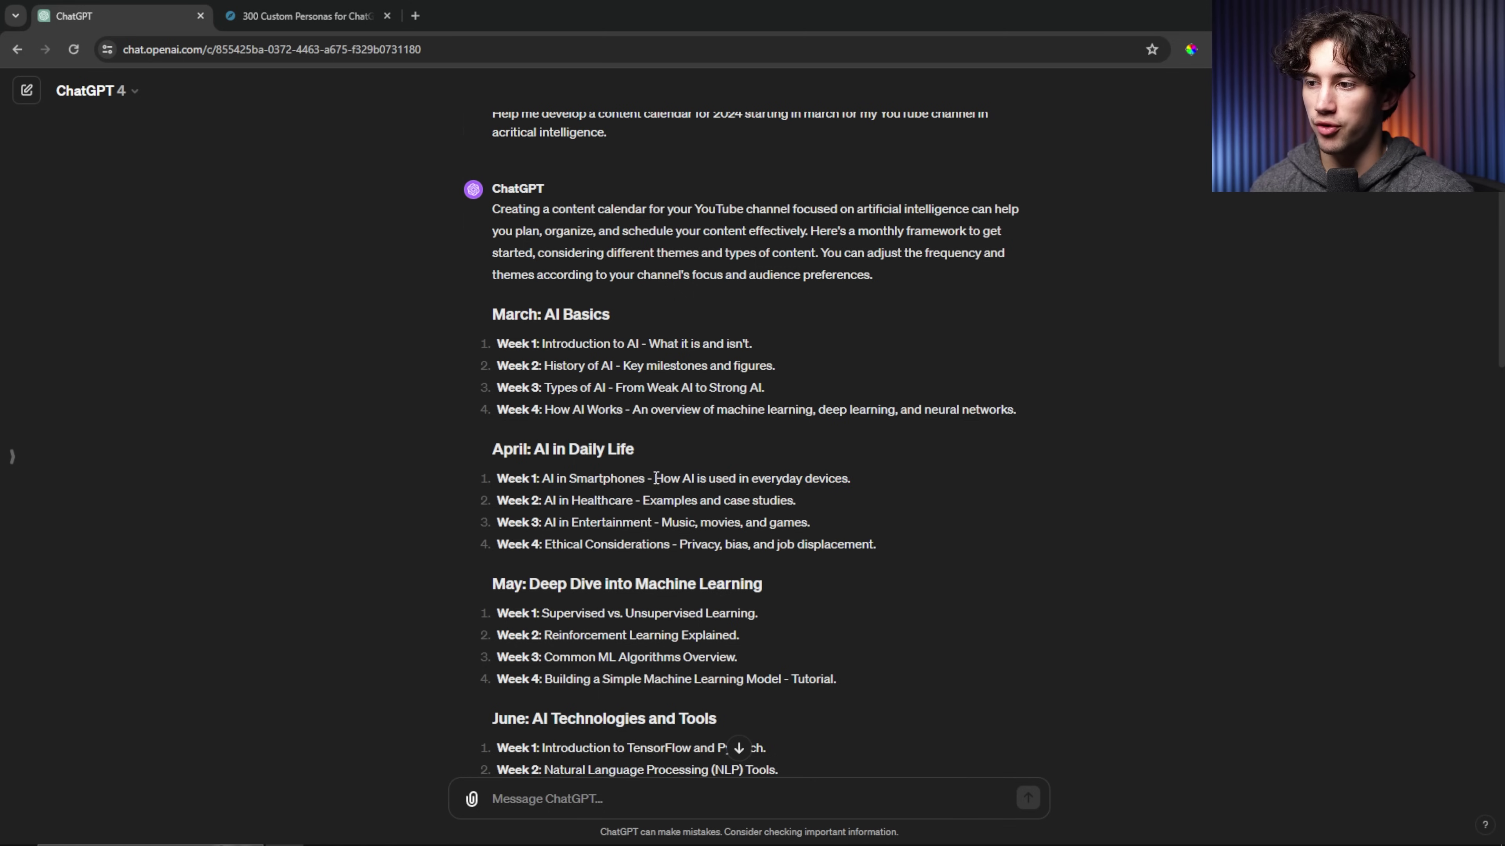
pyautogui.moveTo(656, 479); pyautogui.dragTo(881, 475)
pyautogui.click(938, 482)
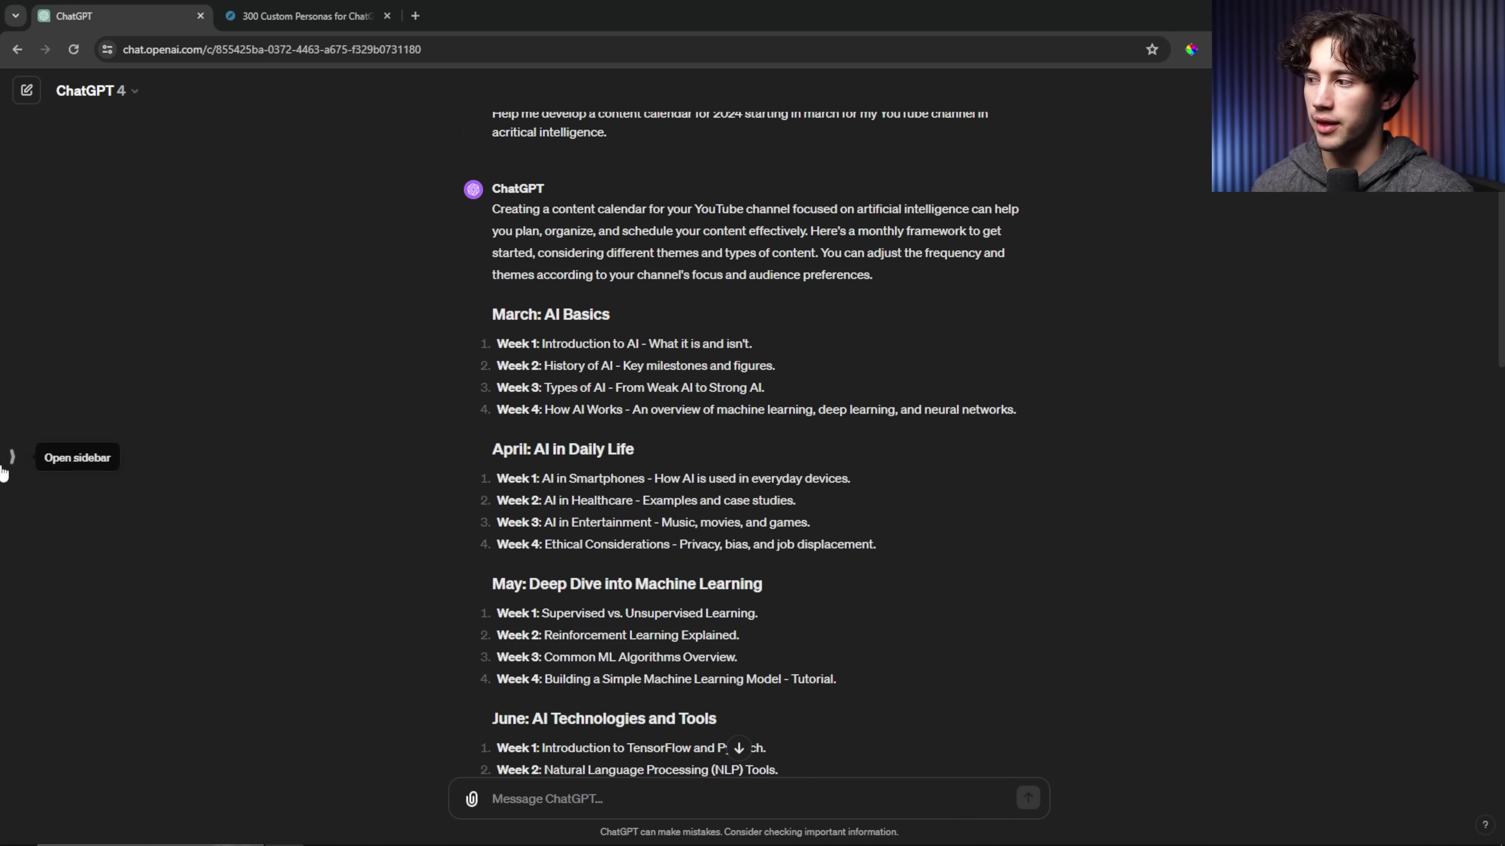
pyautogui.click(12, 456)
# - Revisit the earlier calendar reply, highlighting its example table and the 'What is Artificial Intelligence?' title
pyautogui.click(76, 395)
pyautogui.click(216, 456)
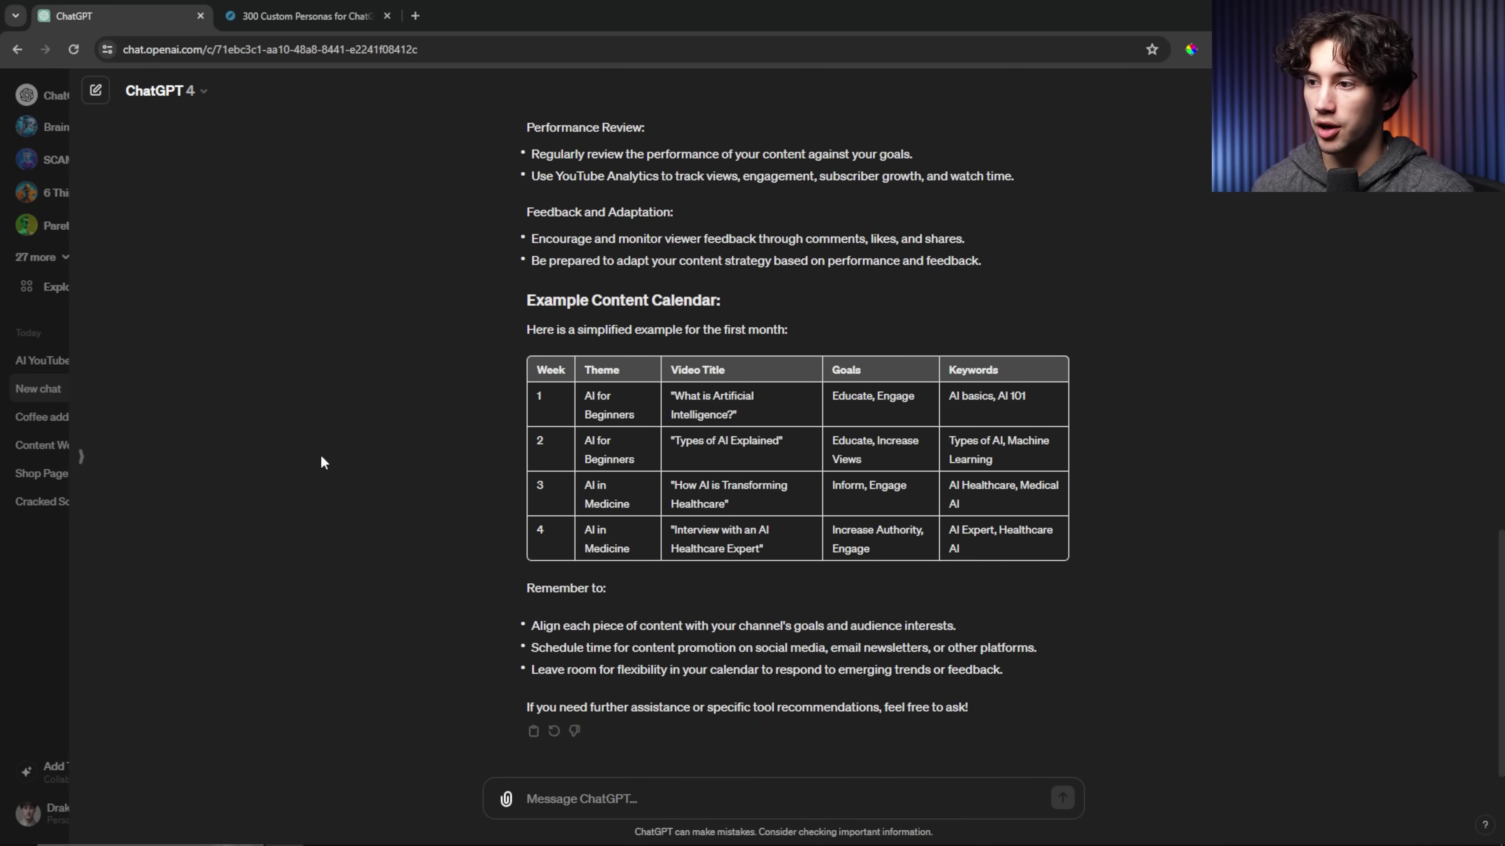
pyautogui.scroll(5, 690, 551)
pyautogui.scroll(15, 693, 548)
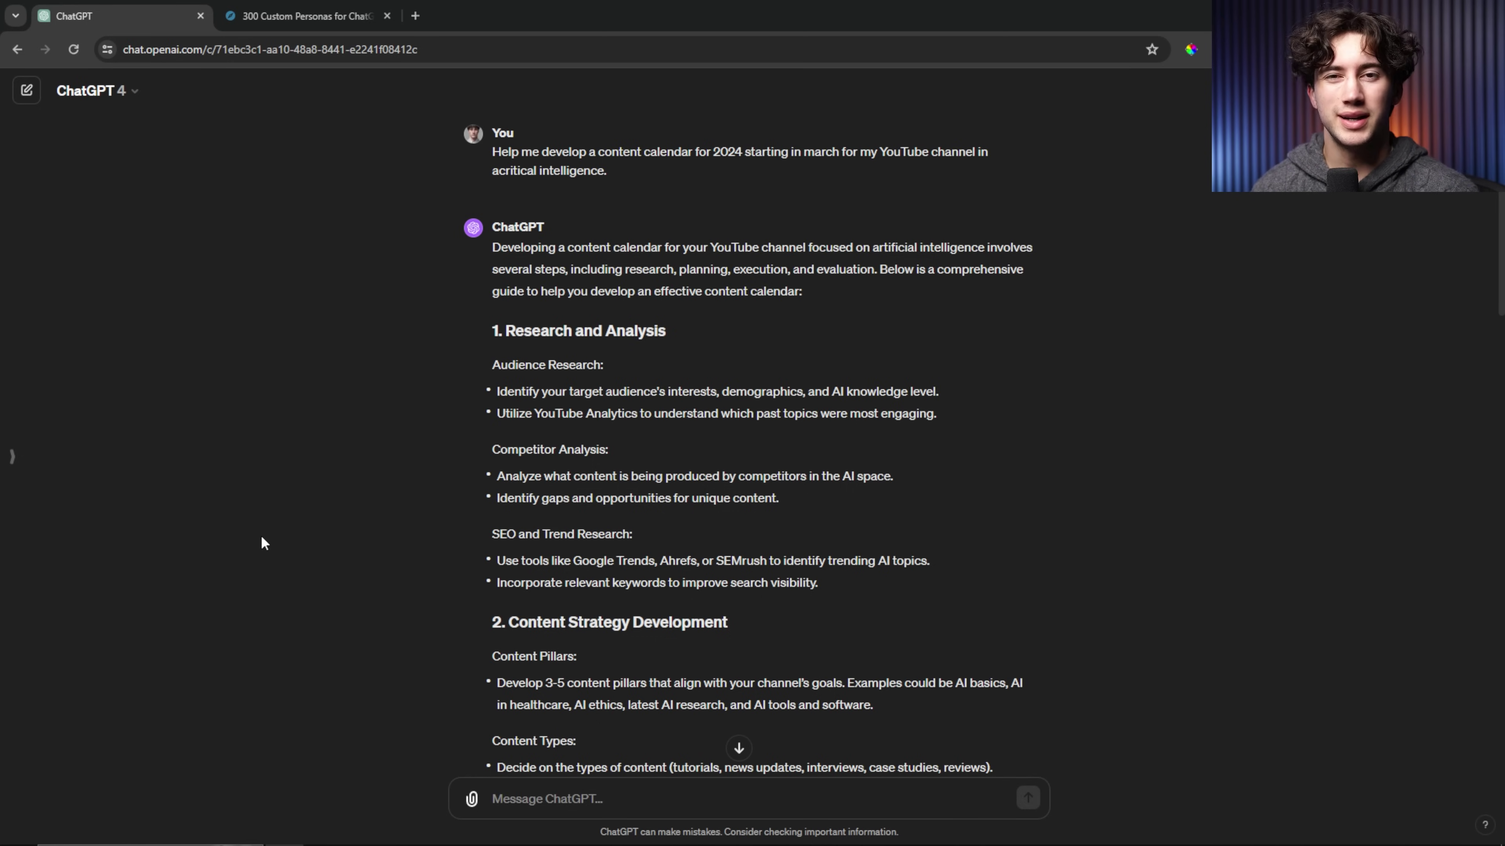
pyautogui.scroll(-2, 587, 540)
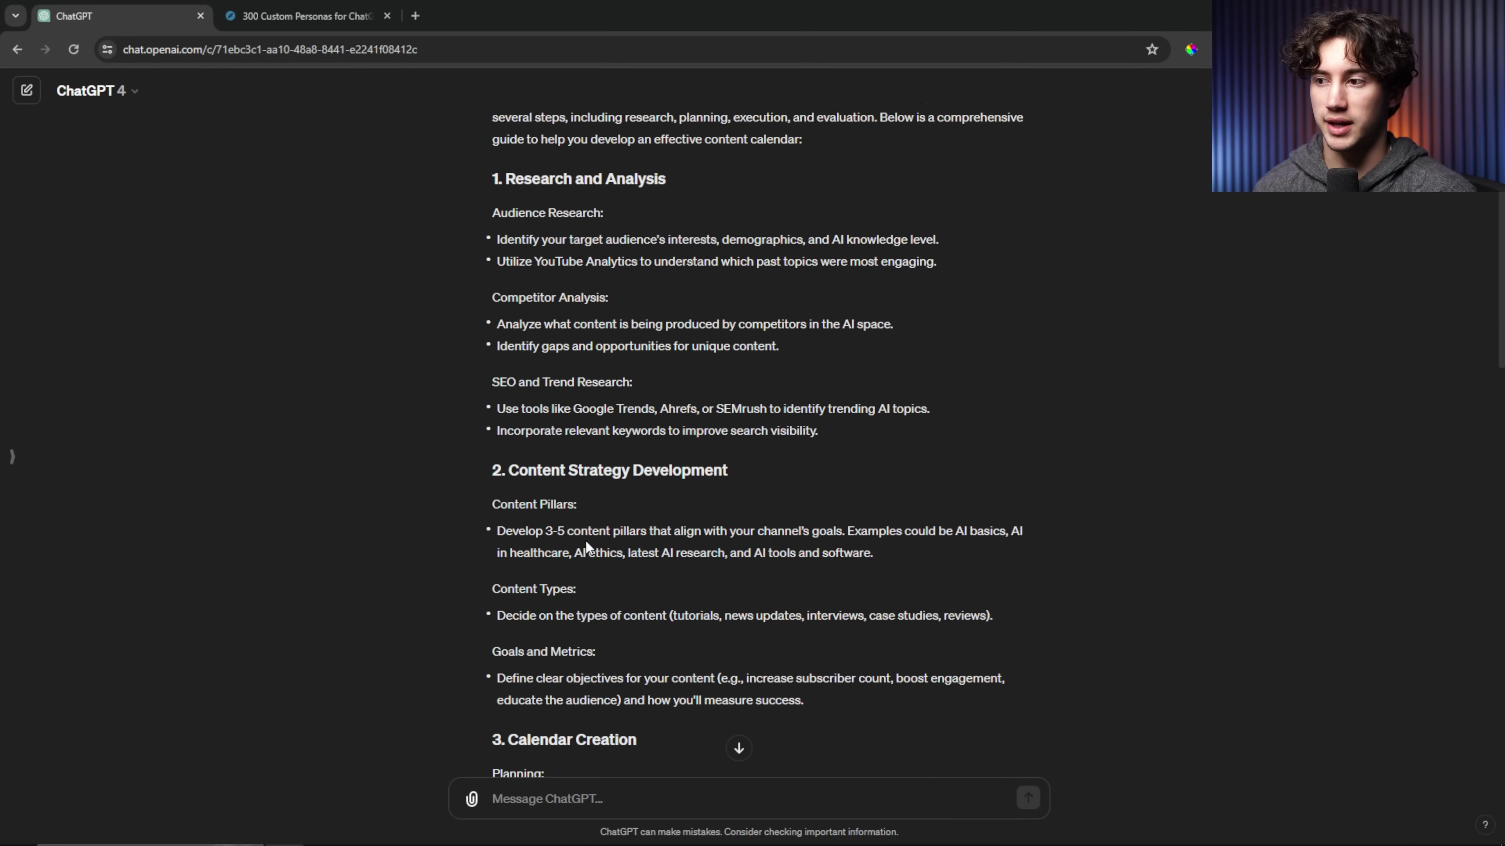
pyautogui.scroll(-15, 642, 533)
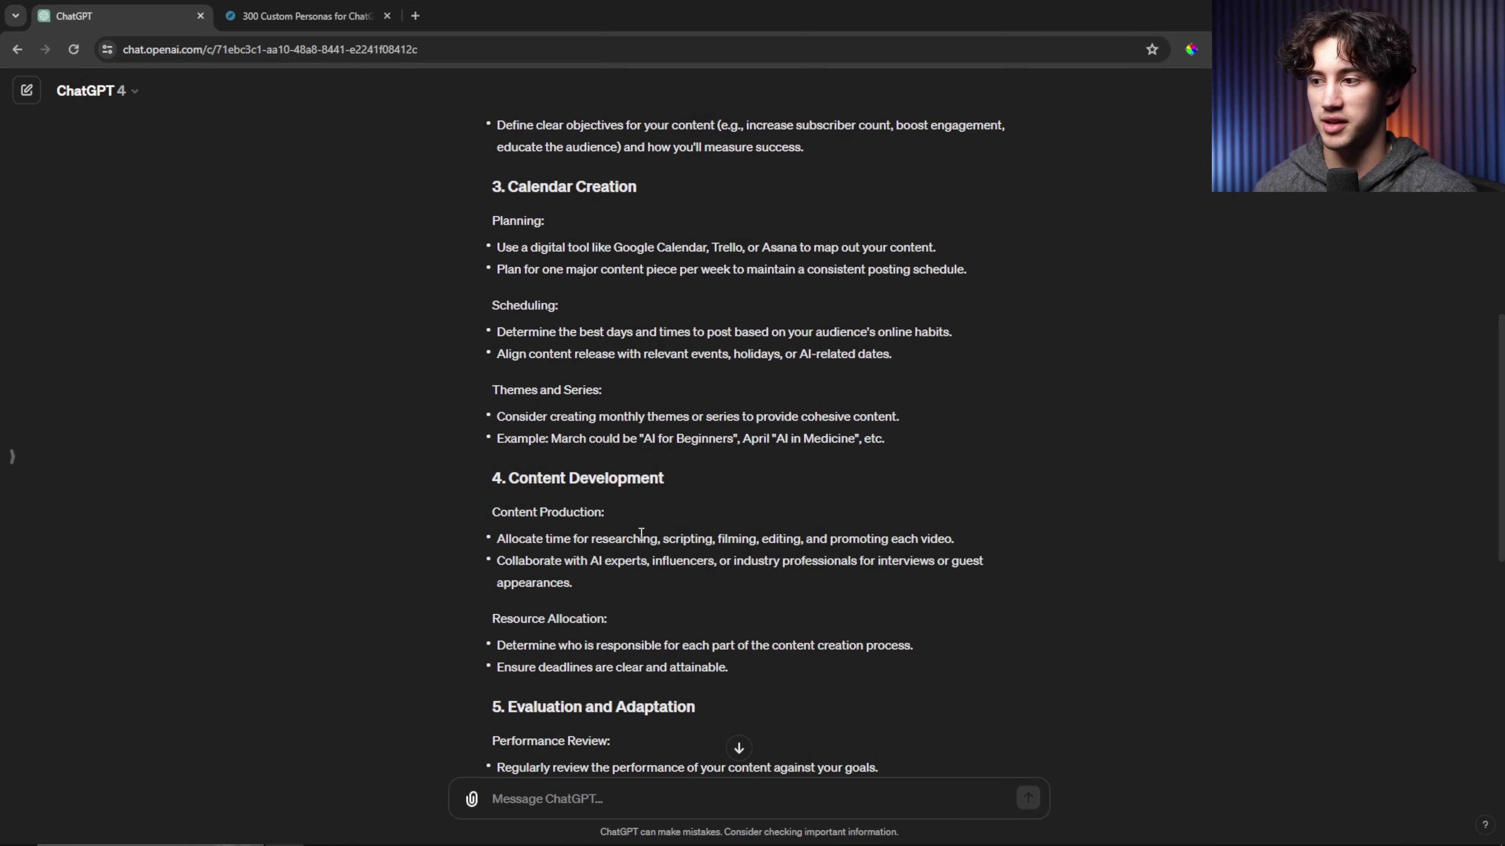
pyautogui.moveTo(541, 450); pyautogui.dragTo(1086, 595)
pyautogui.click(1087, 595)
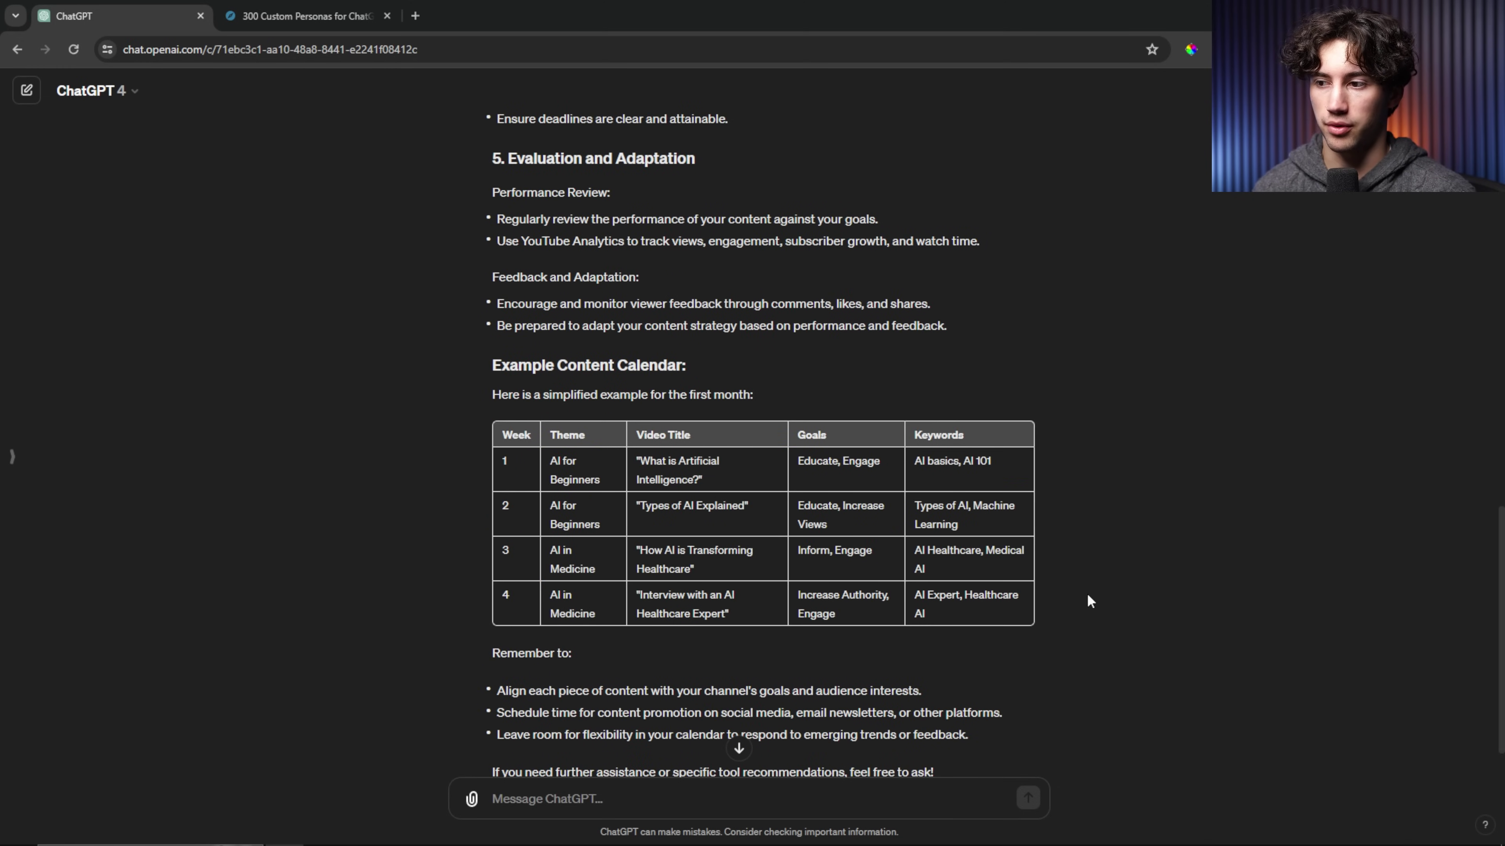
pyautogui.moveTo(637, 460); pyautogui.dragTo(739, 485)
# - Reopen the AI YouTube Content Calendar chat and highlight August Week 1's 'Quantum Computing and AI'
pyautogui.click(11, 456)
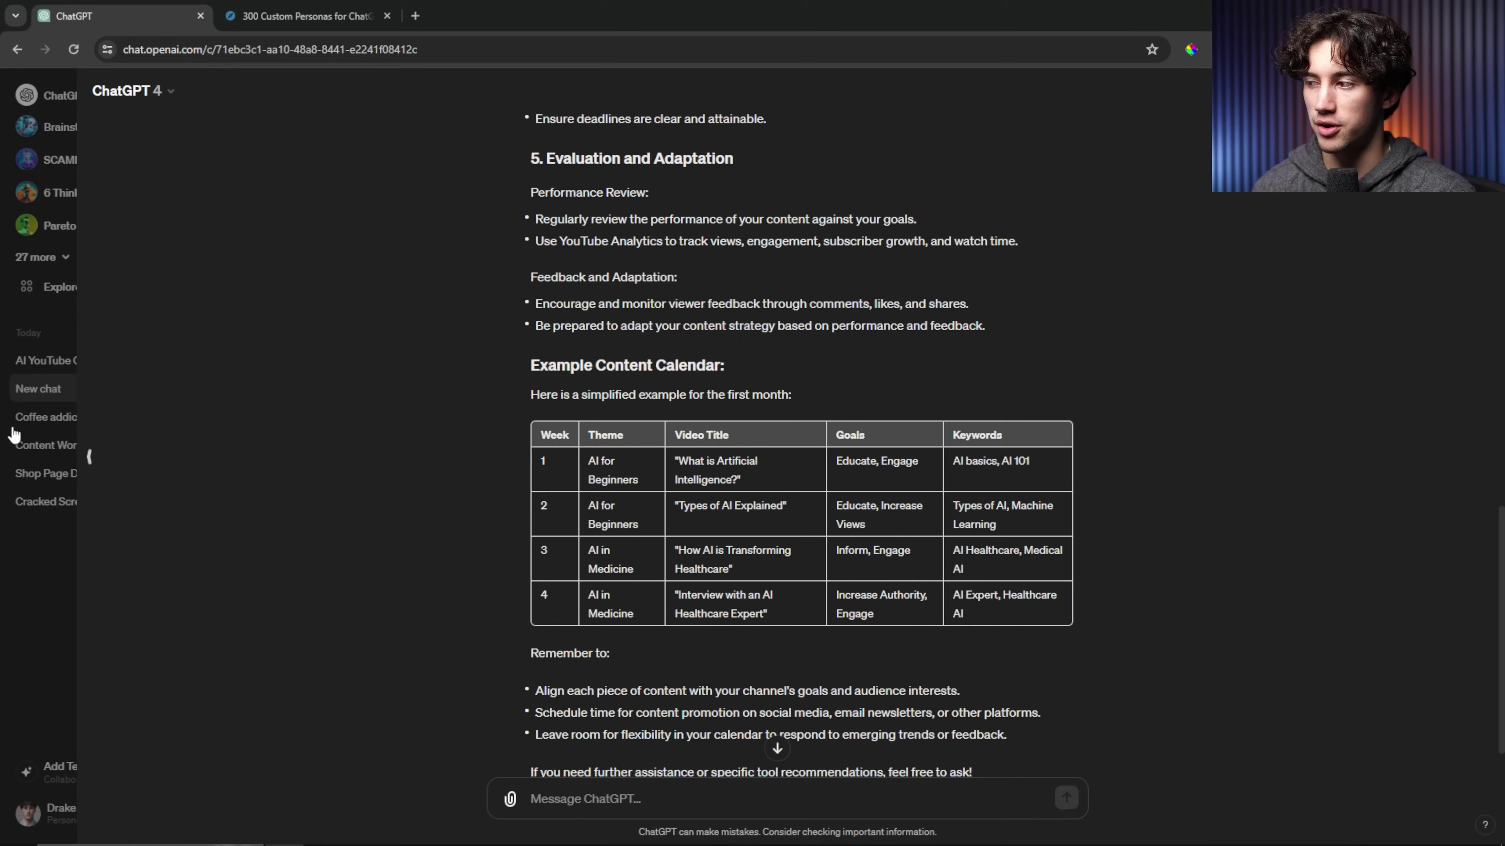
pyautogui.click(77, 362)
pyautogui.click(217, 457)
pyautogui.scroll(8, 596, 553)
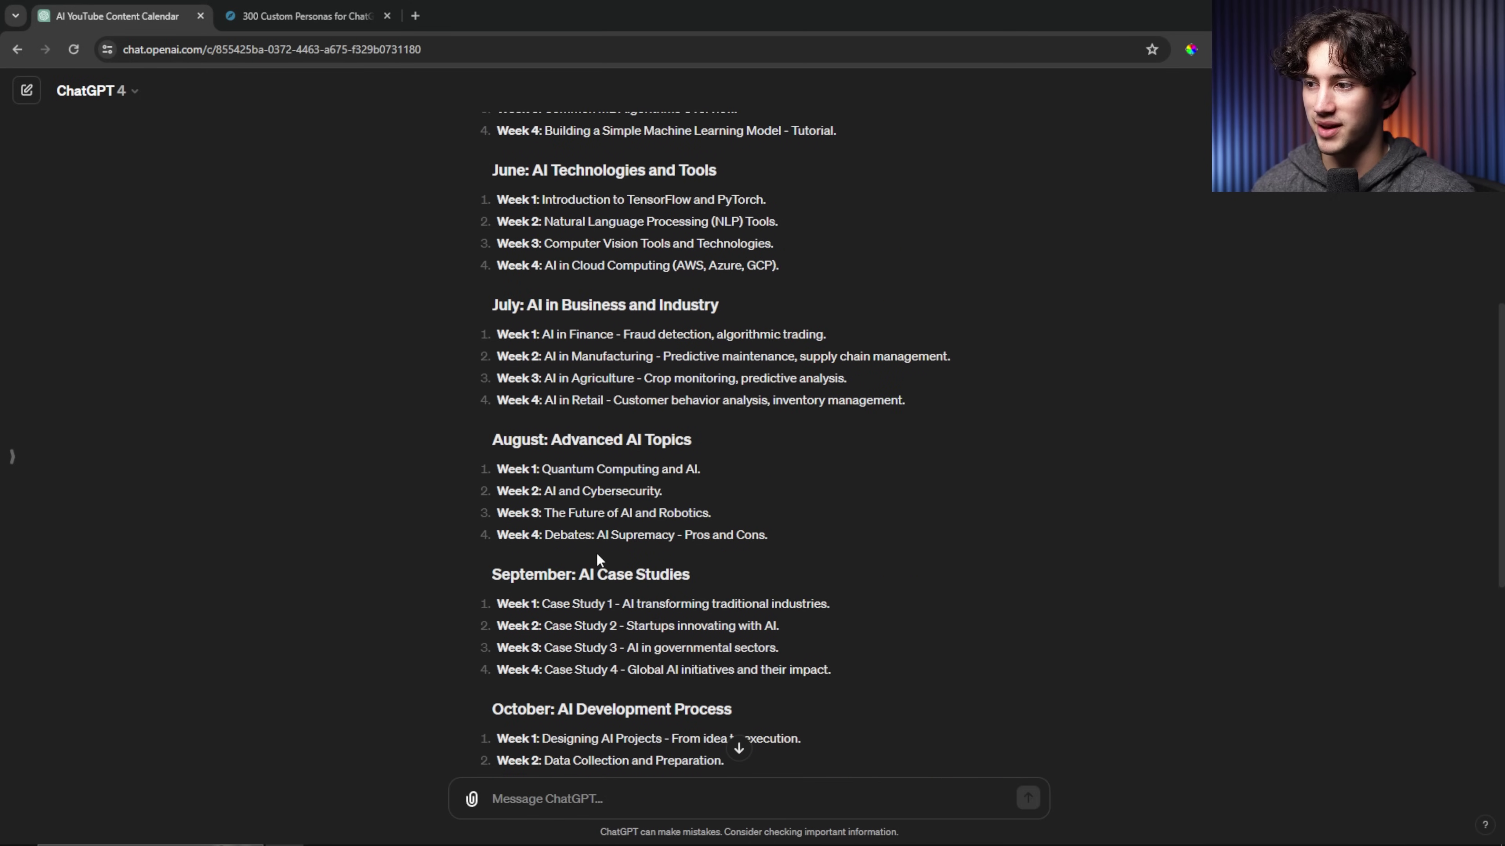
pyautogui.moveTo(541, 468); pyautogui.dragTo(706, 474)
pyautogui.click(724, 476)
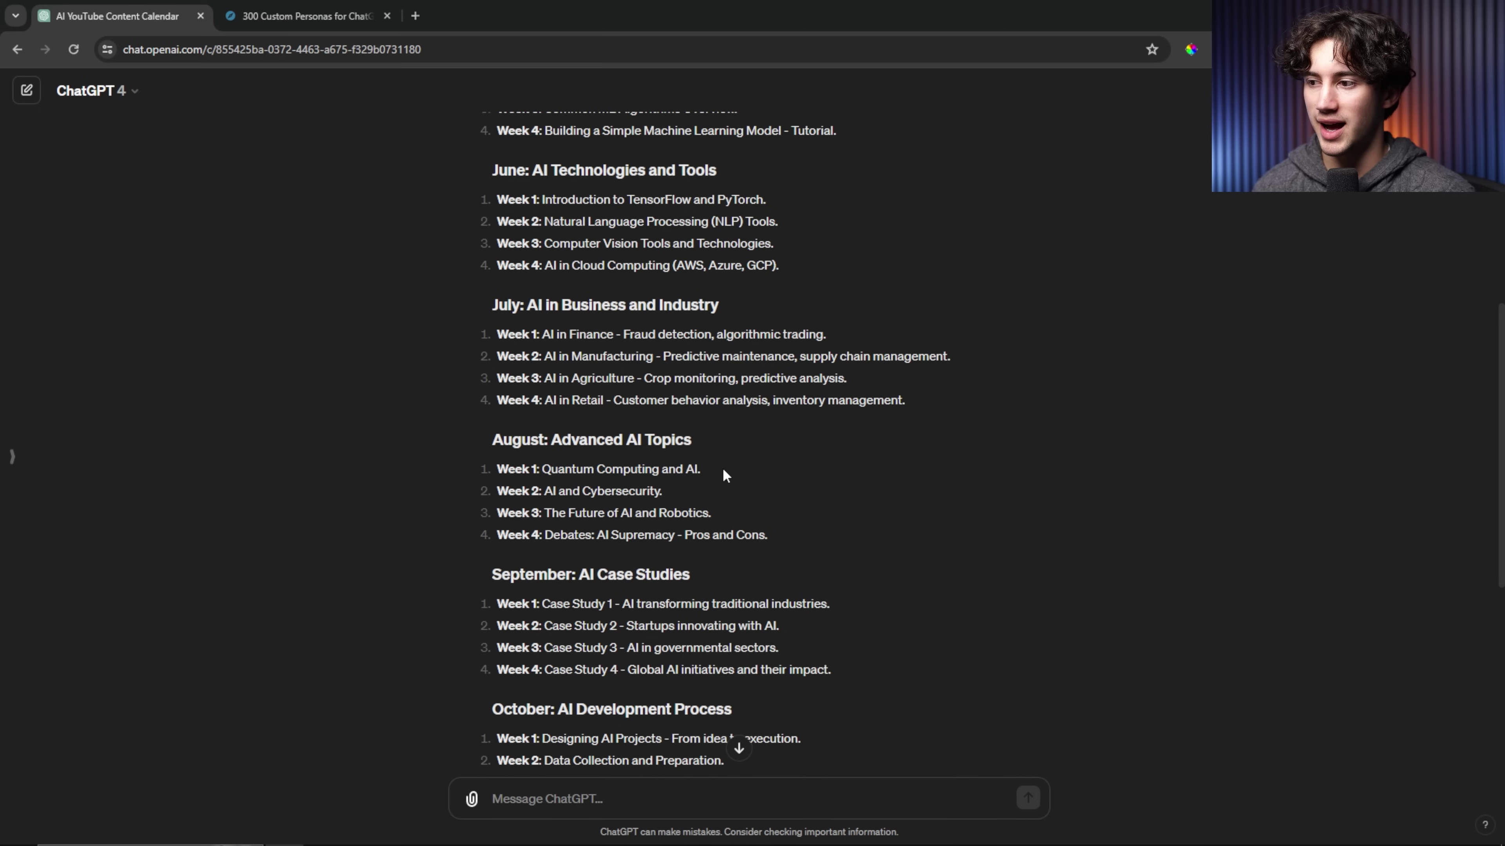
pyautogui.moveTo(543, 468); pyautogui.dragTo(720, 474)
pyautogui.click(773, 478)
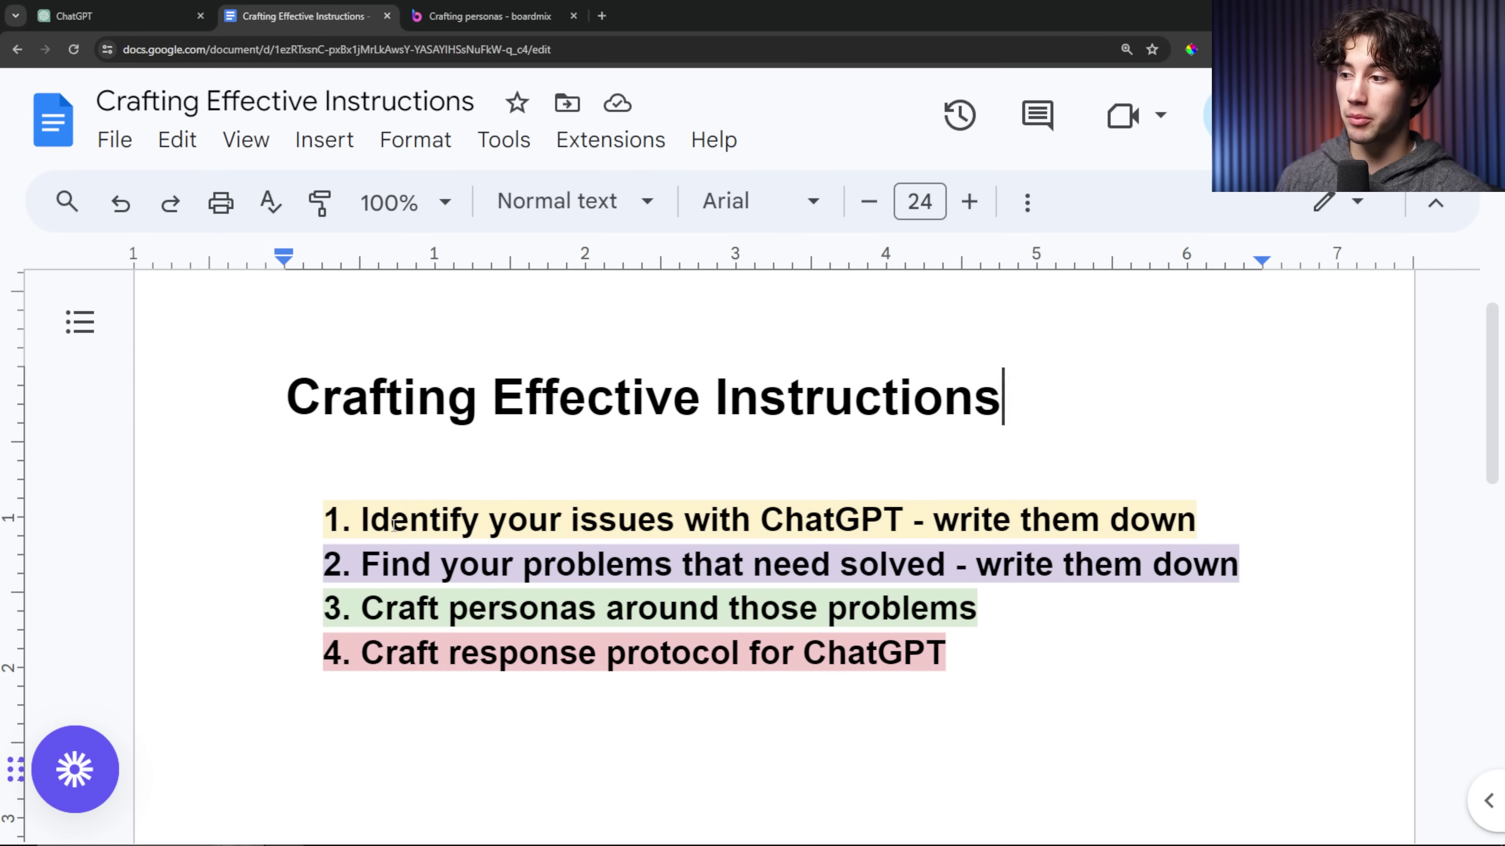
# - Highlight step 1 of the Crafting Effective Instructions list, then deselect it
pyautogui.moveTo(361, 521); pyautogui.dragTo(965, 518)
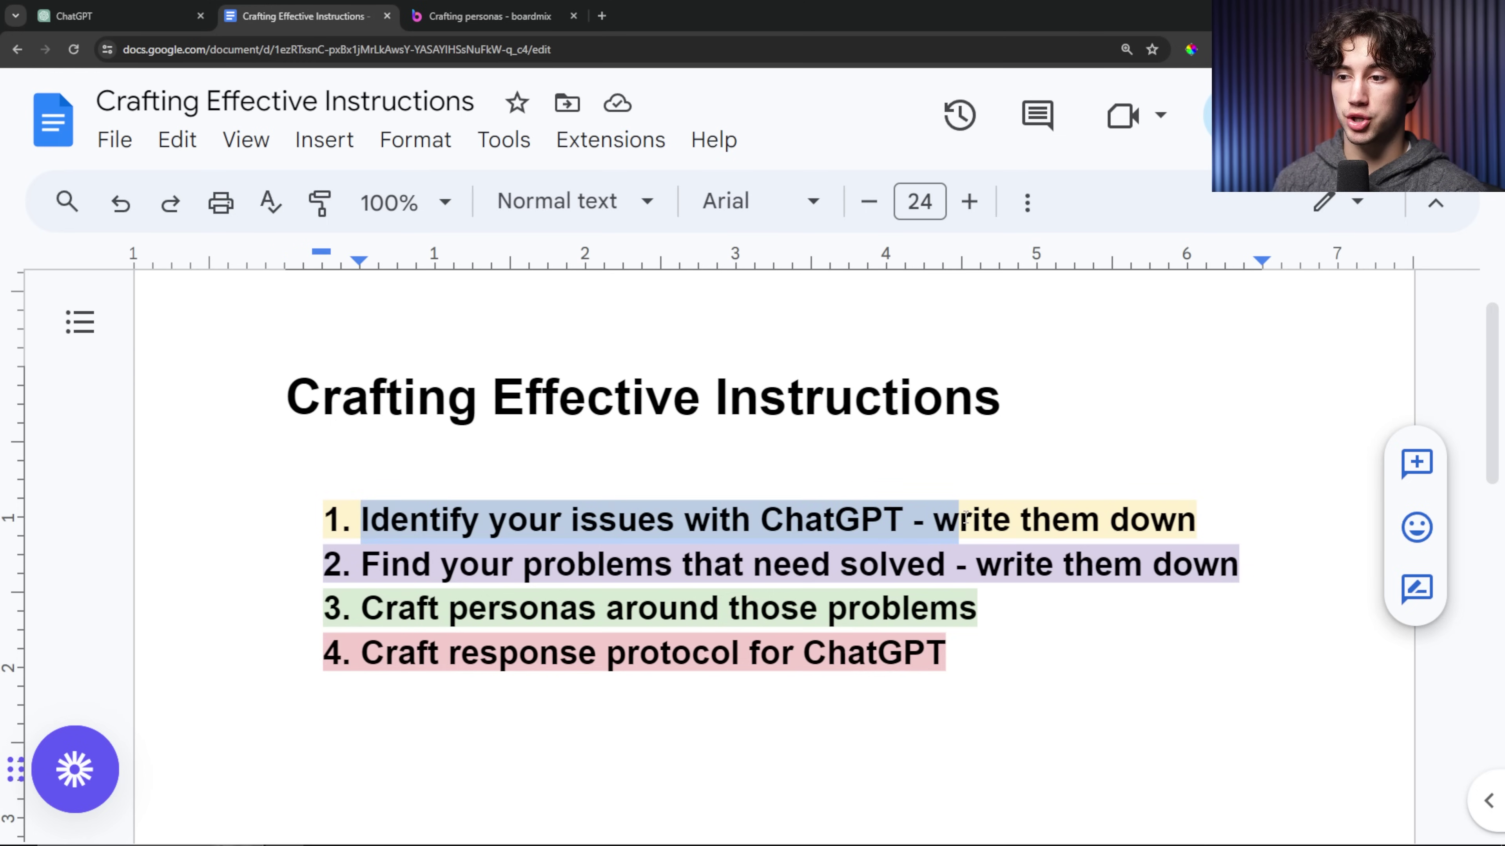
pyautogui.click(1125, 520)
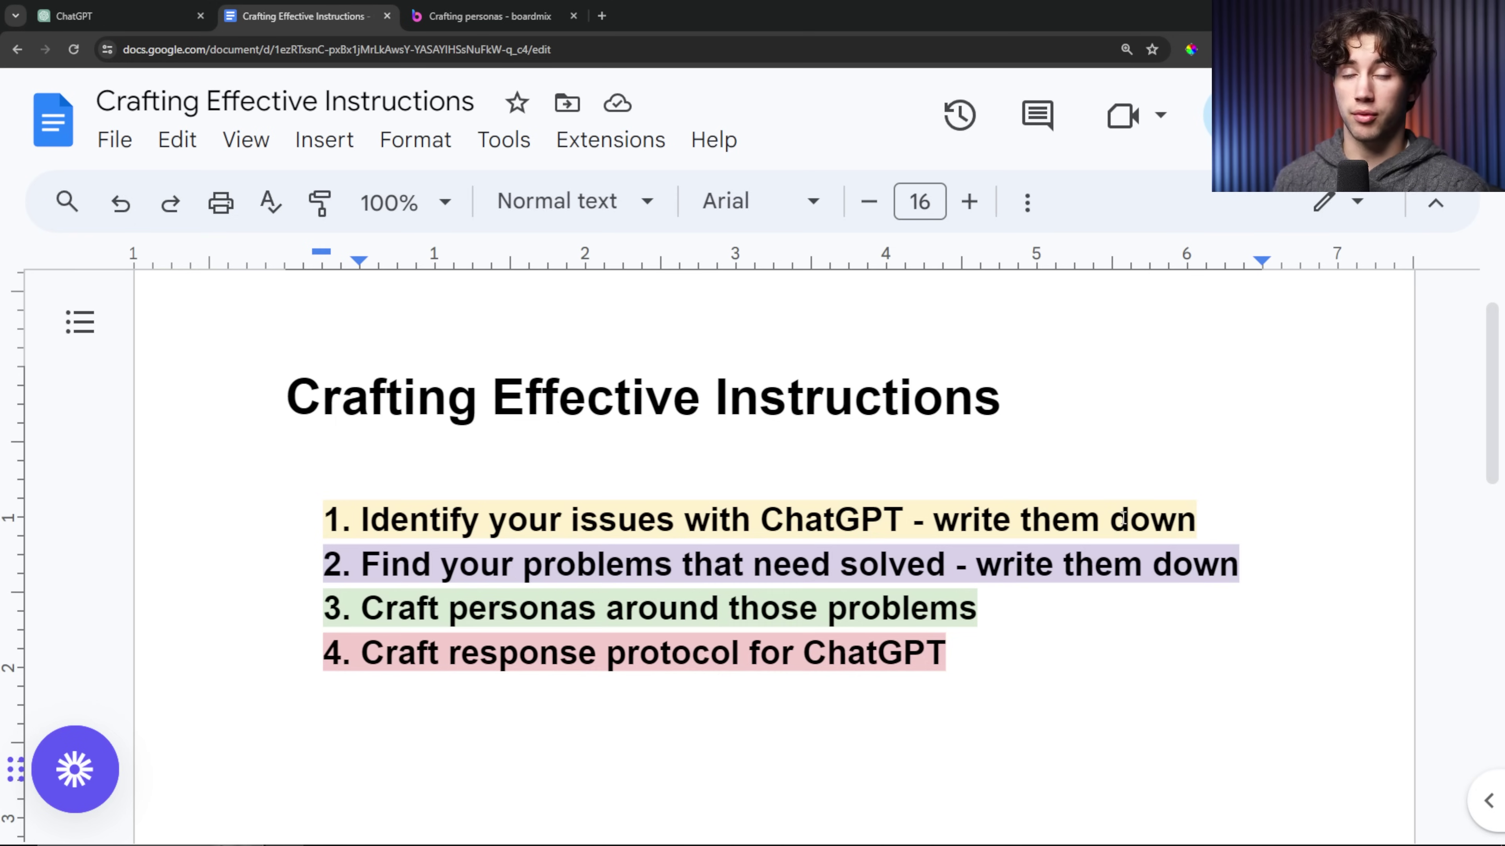
# - On the Crafting personas board, select the Problems Pool and point out the 'no emojis' problem
pyautogui.click(1125, 521)
pyautogui.click(485, 16)
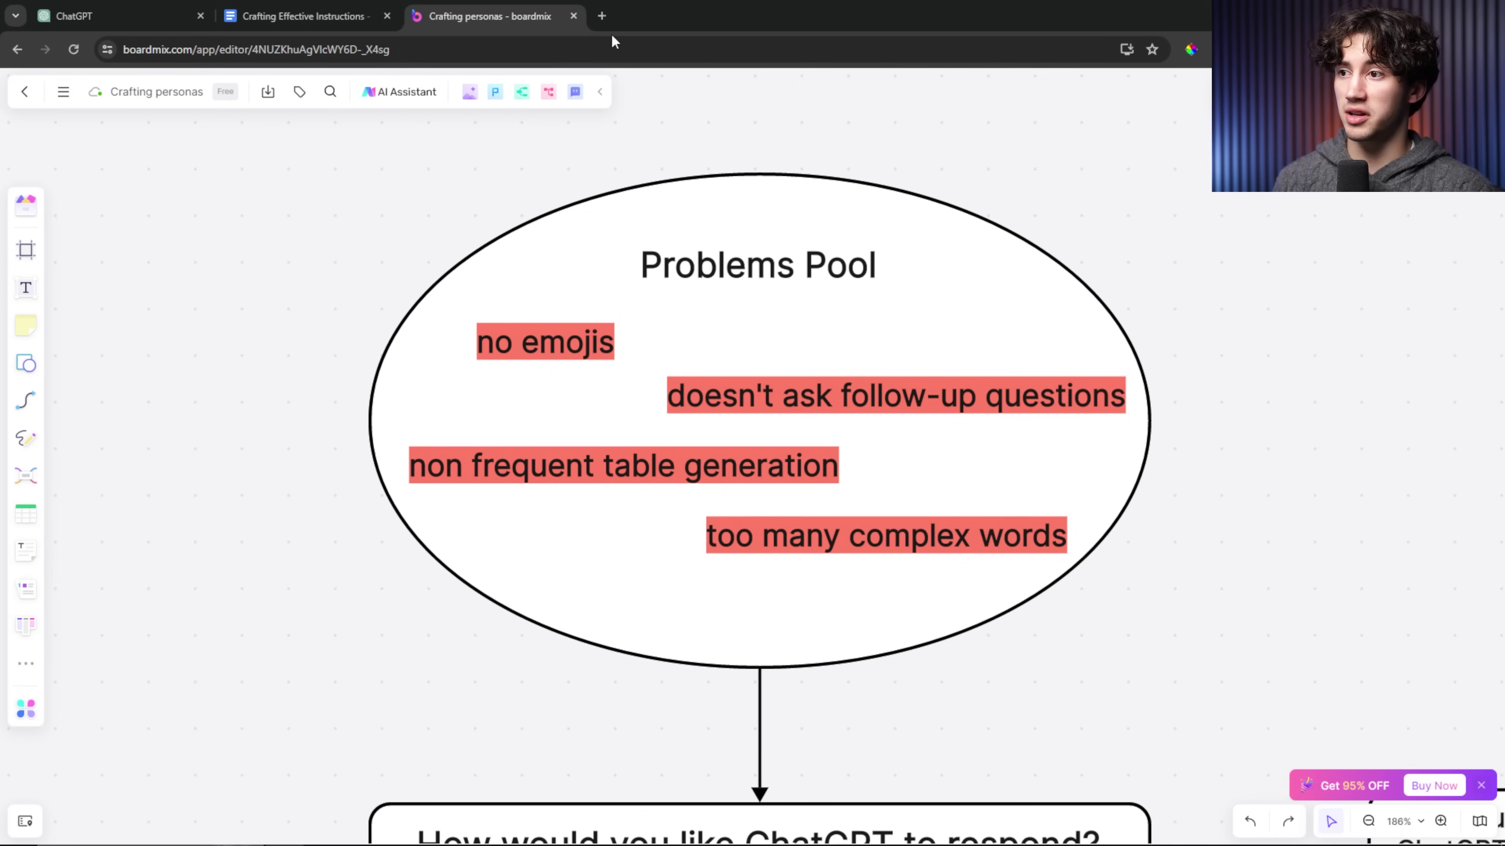
pyautogui.click(687, 394)
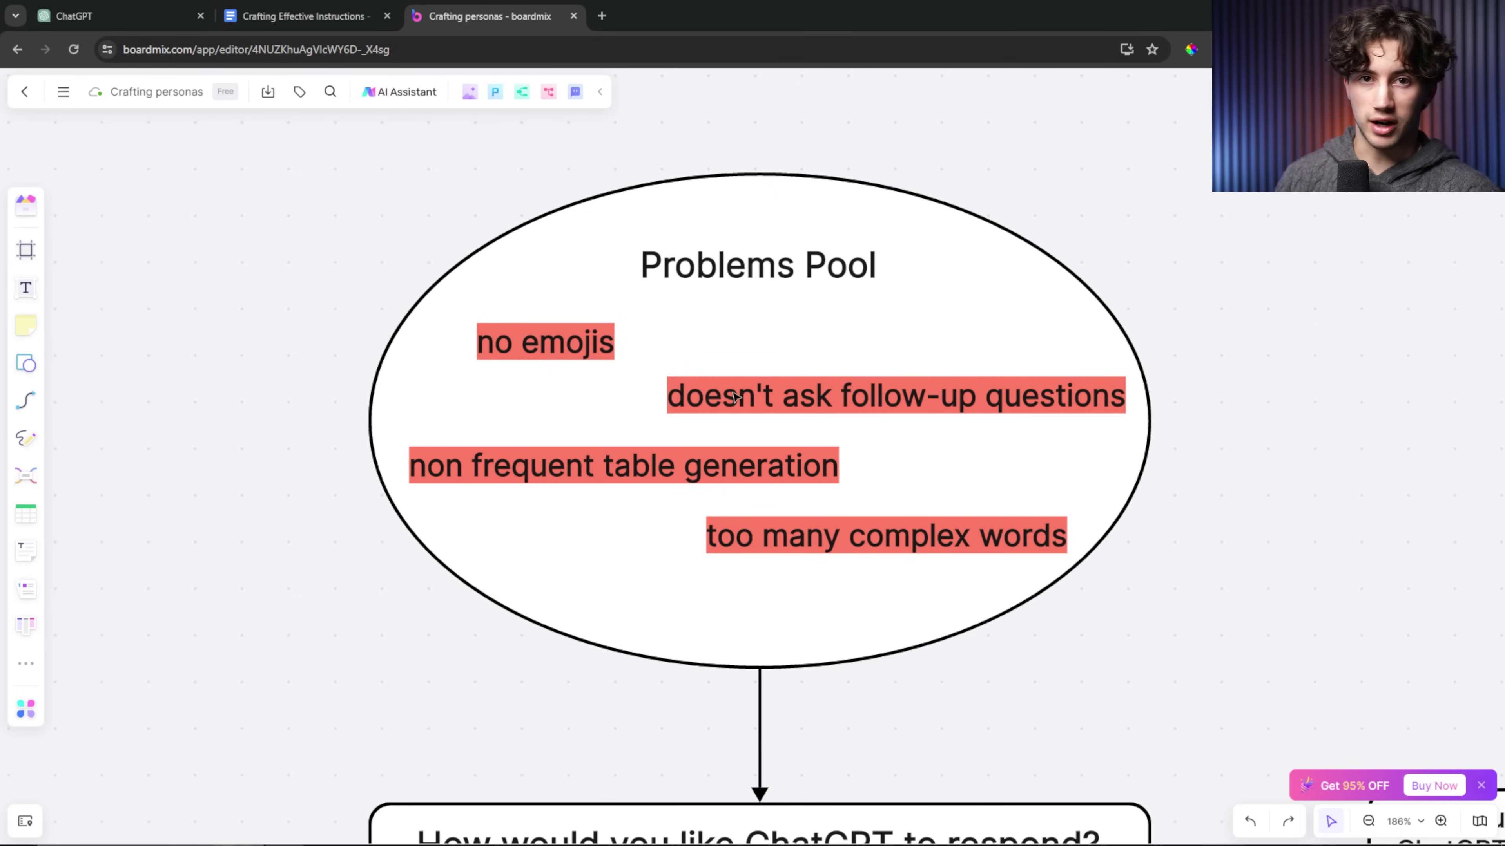
pyautogui.scroll(2, 722, 491)
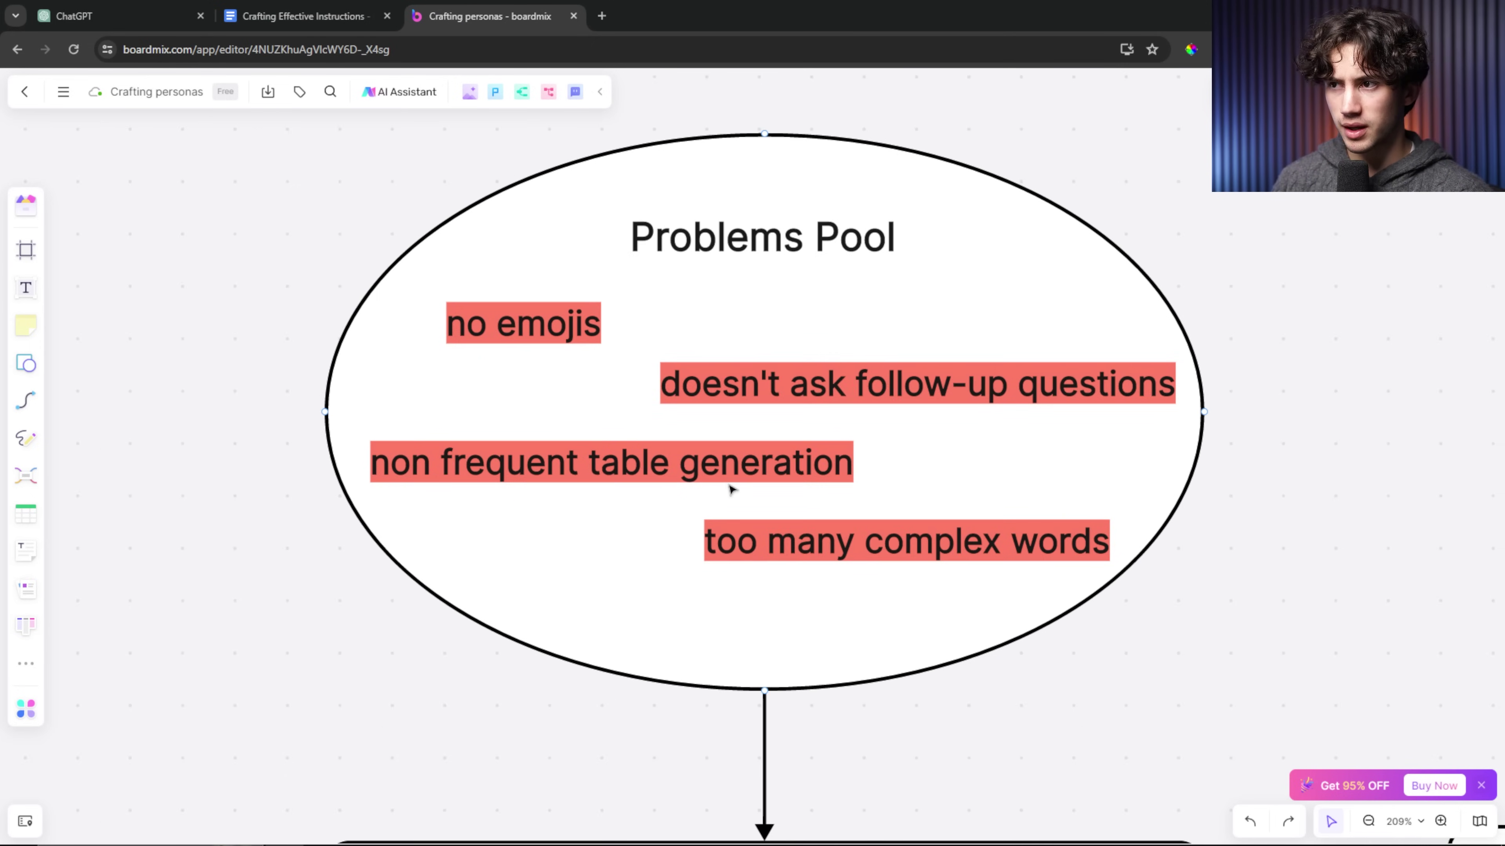
pyautogui.click(656, 368)
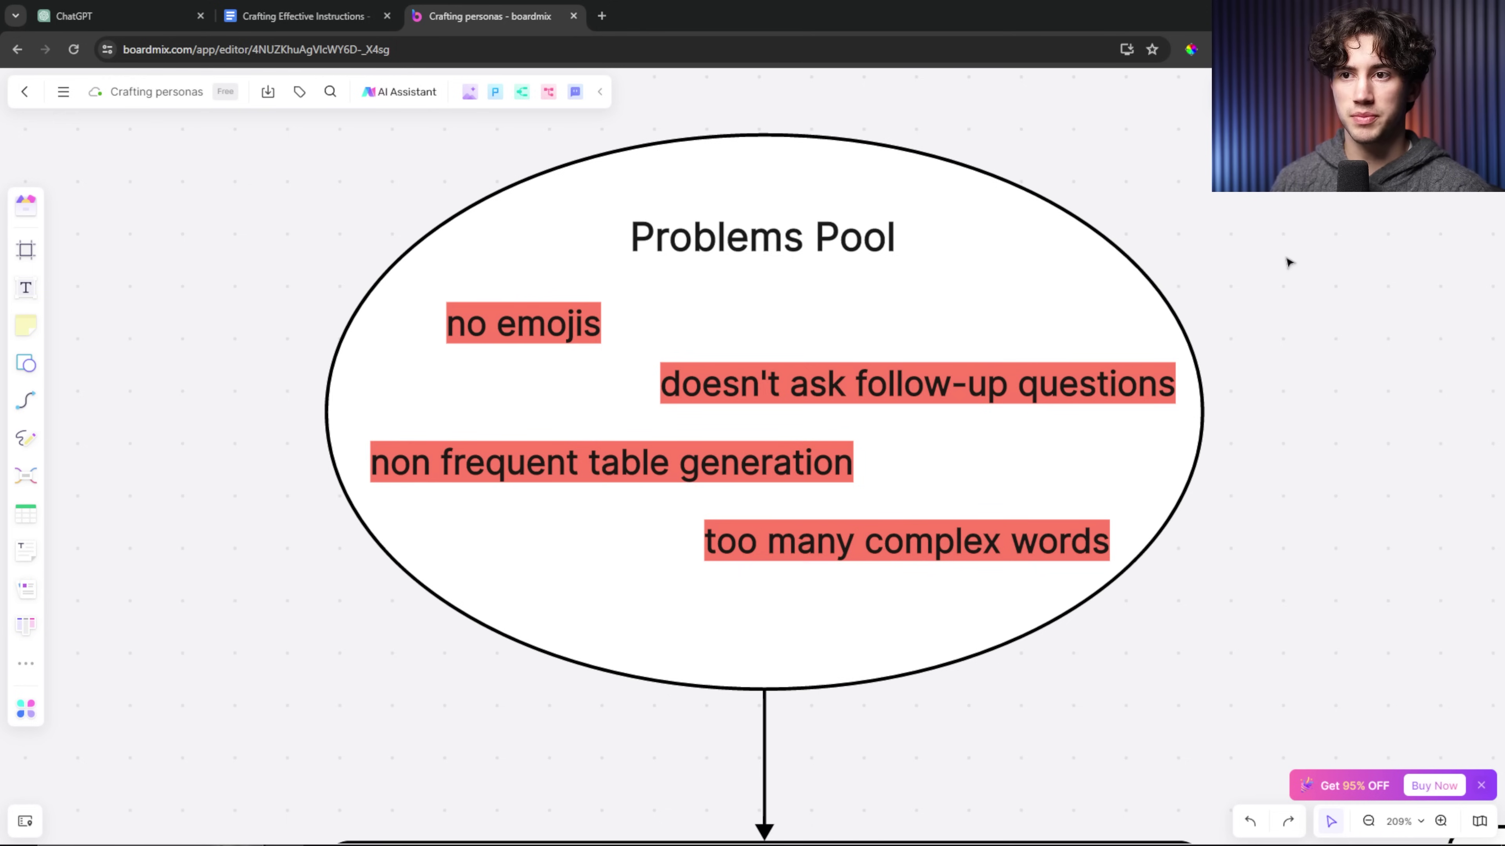
pyautogui.click(524, 329)
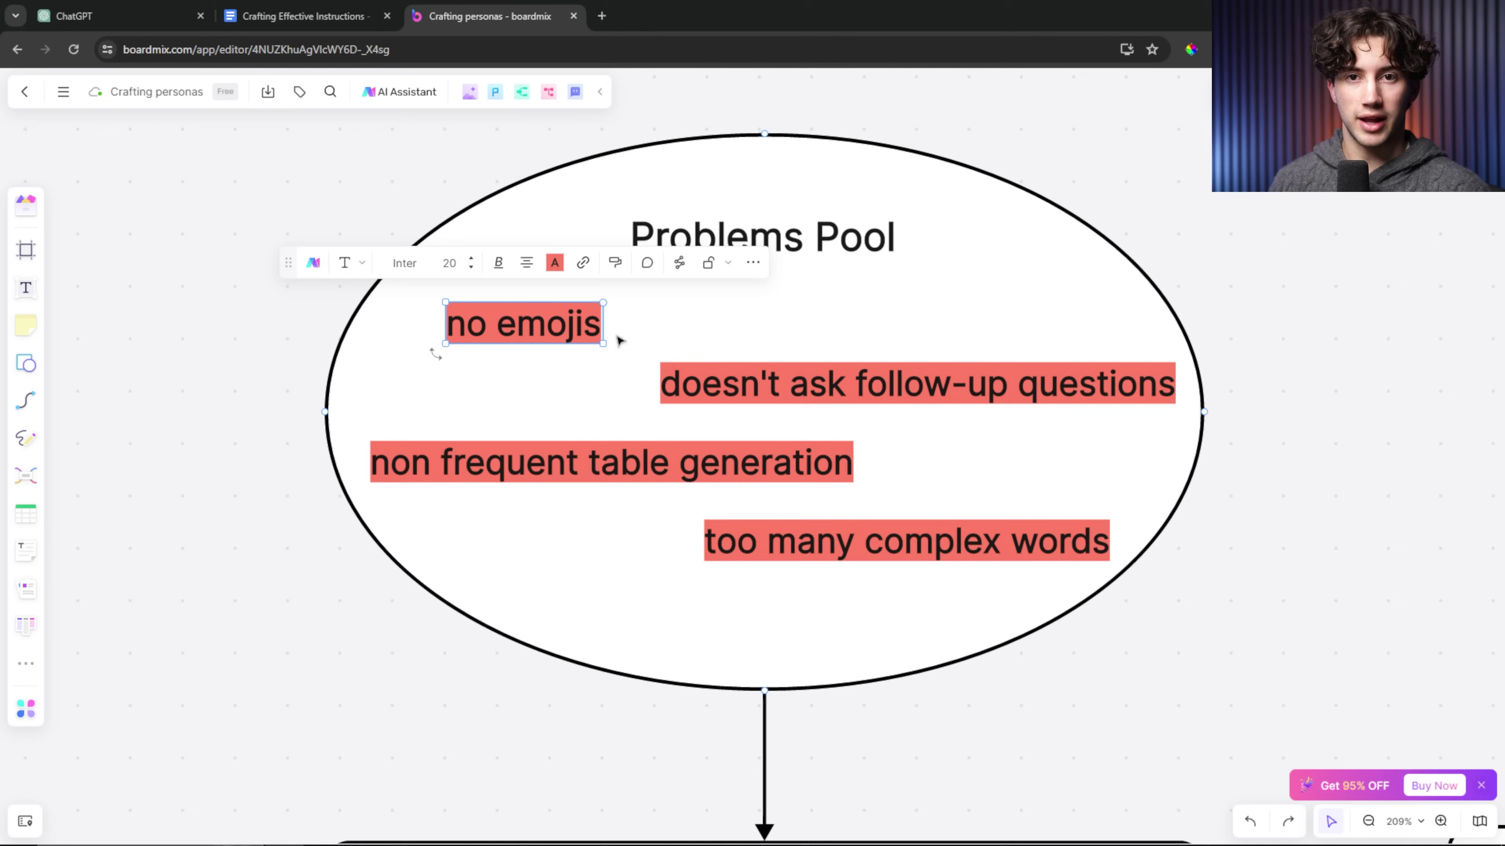
pyautogui.click(670, 318)
pyautogui.click(510, 331)
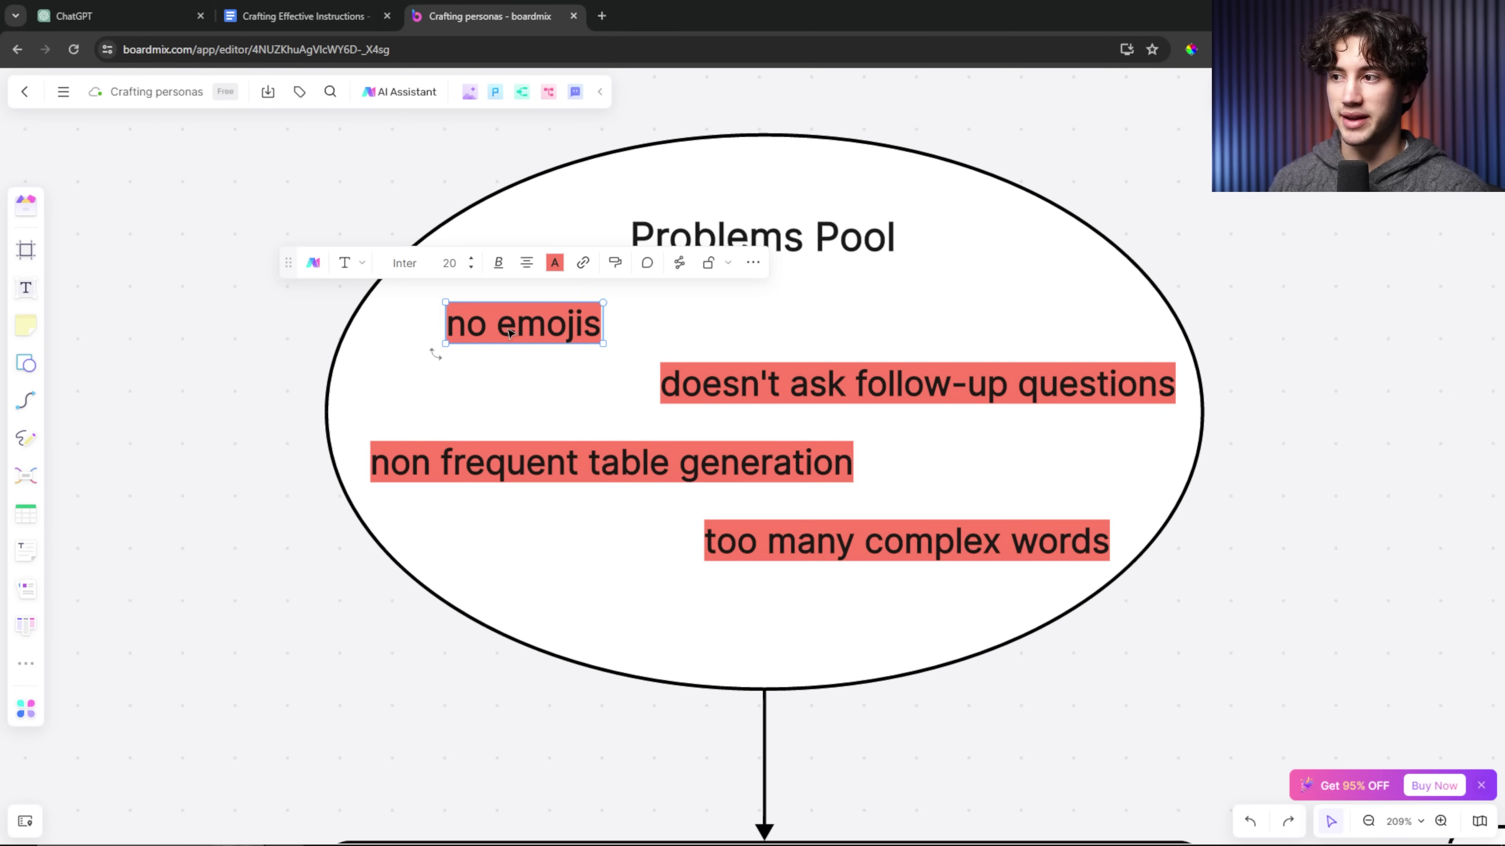
# - Point out the follow-up questions, table generation and complex words problems, then clear the selection
pyautogui.click(776, 388)
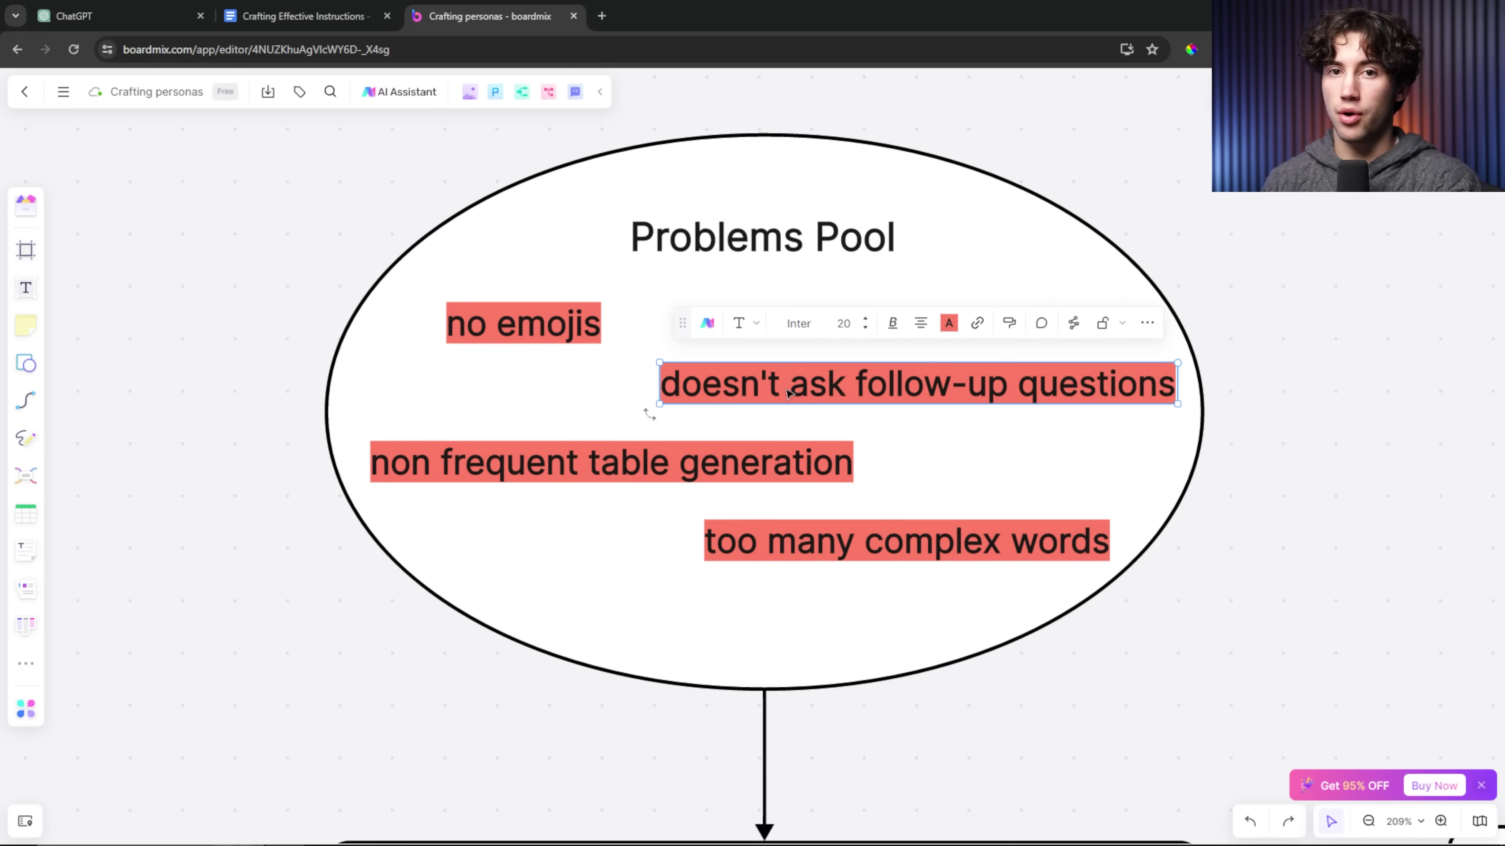
pyautogui.click(1194, 334)
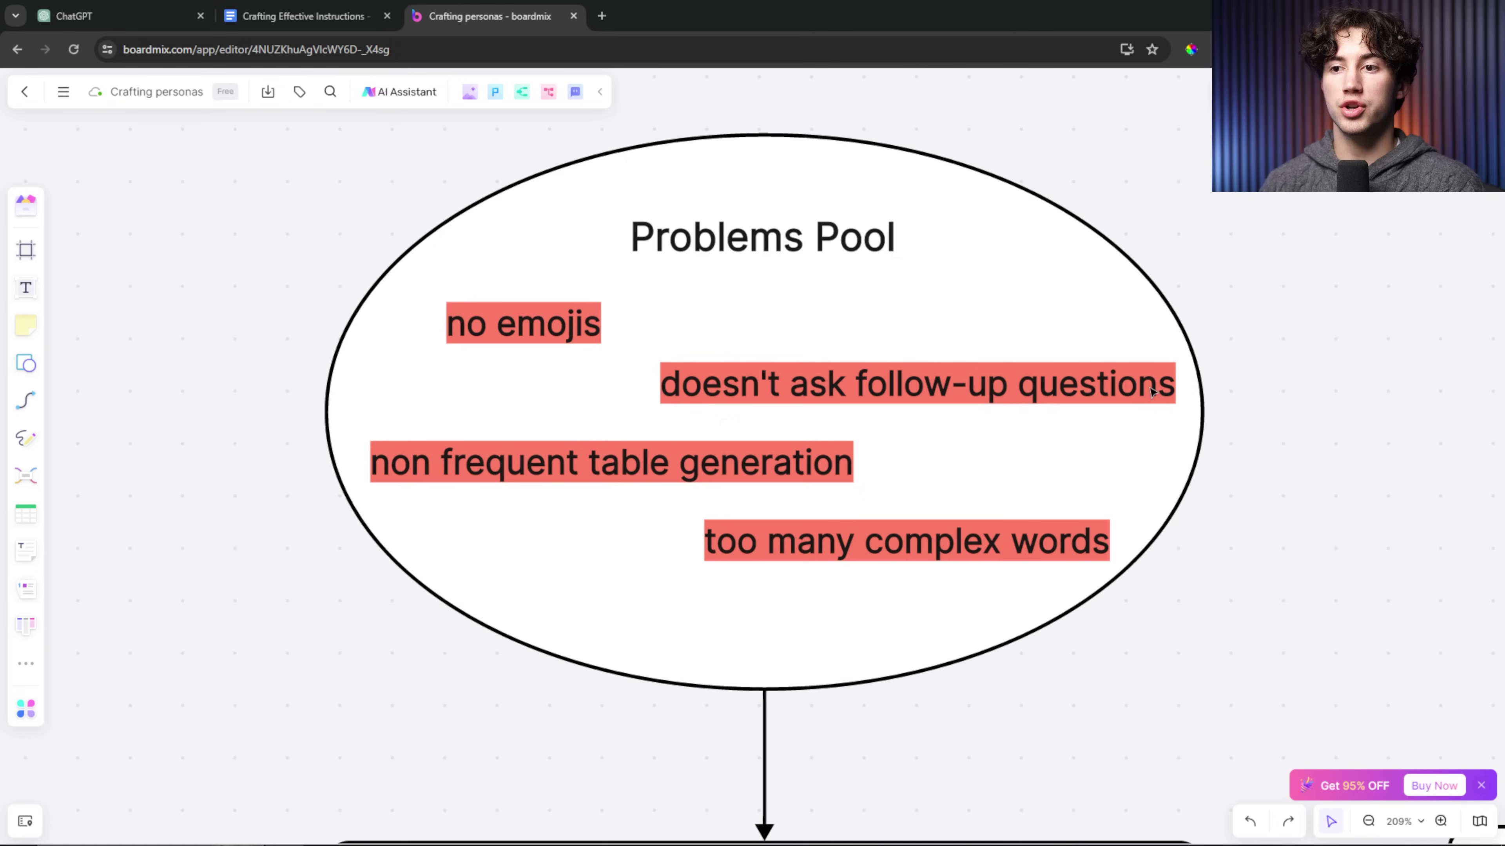
pyautogui.click(1060, 382)
pyautogui.click(513, 472)
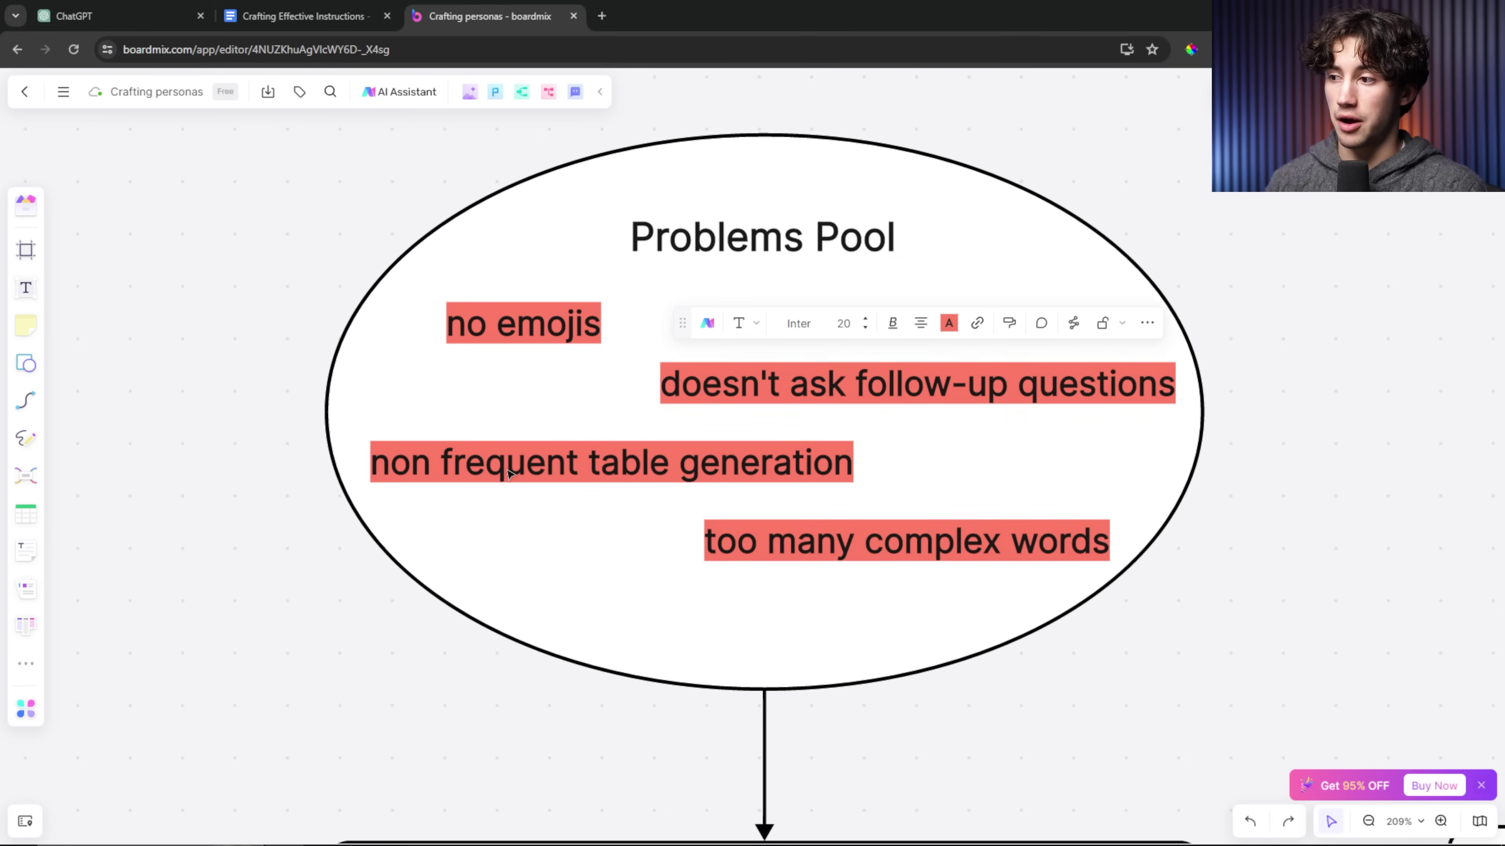
pyautogui.click(829, 543)
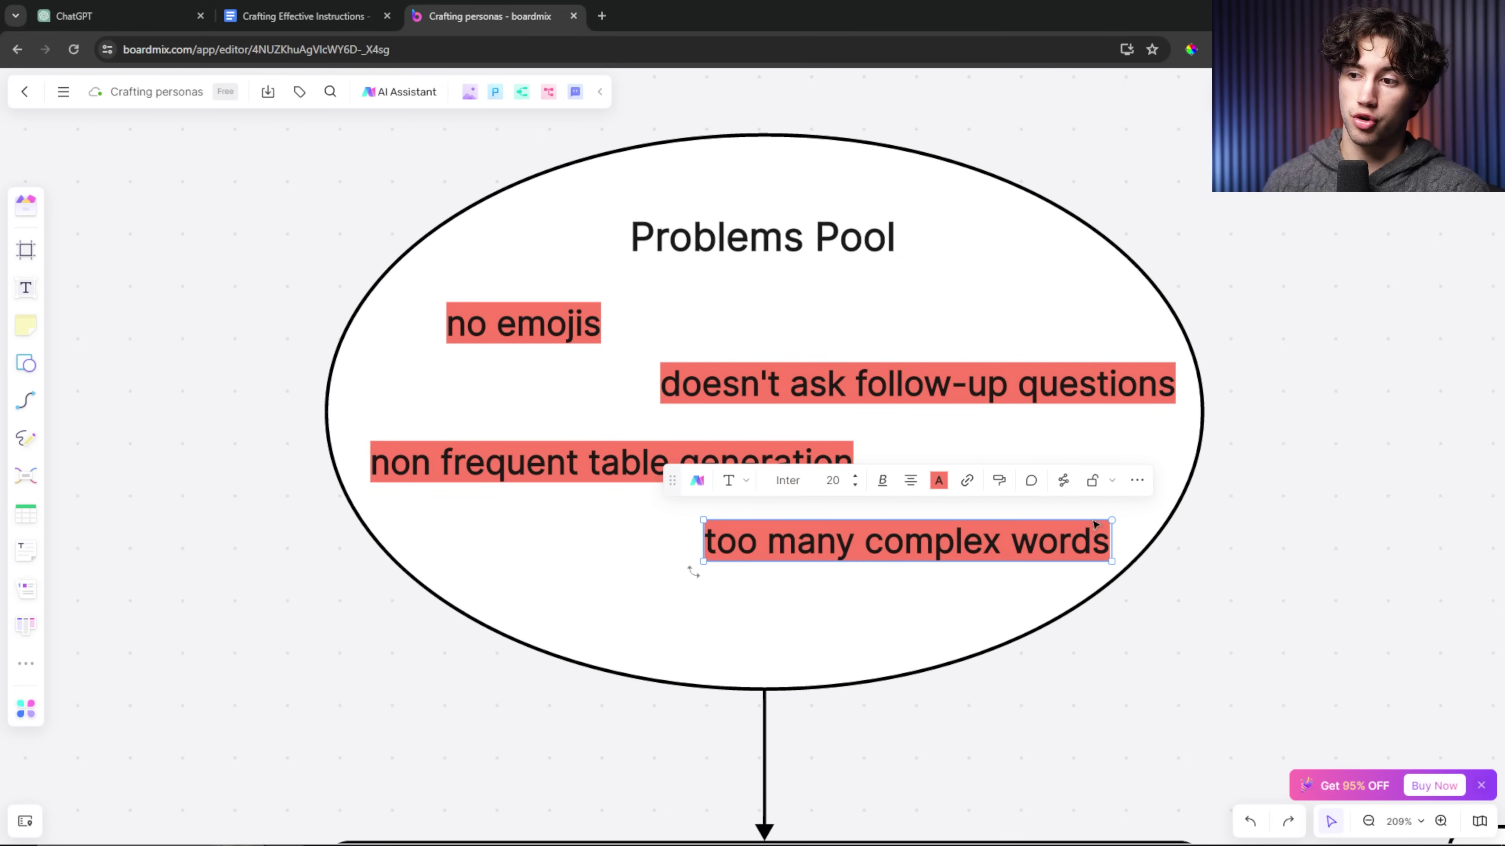
pyautogui.click(1268, 451)
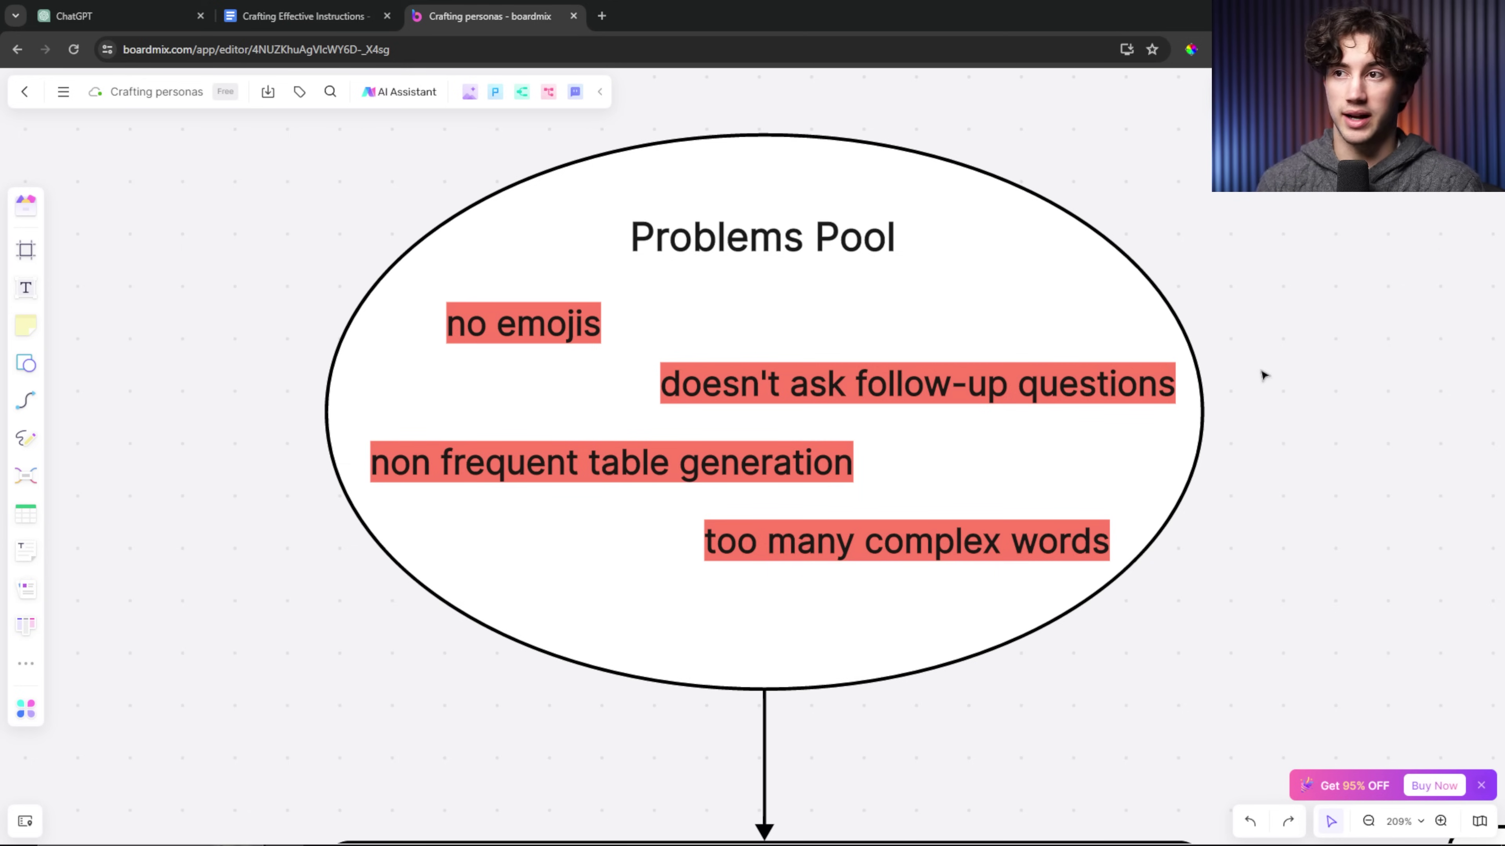
# - Highlight step 2, 'Find your problems that need solved - write them down.'
pyautogui.click(314, 18)
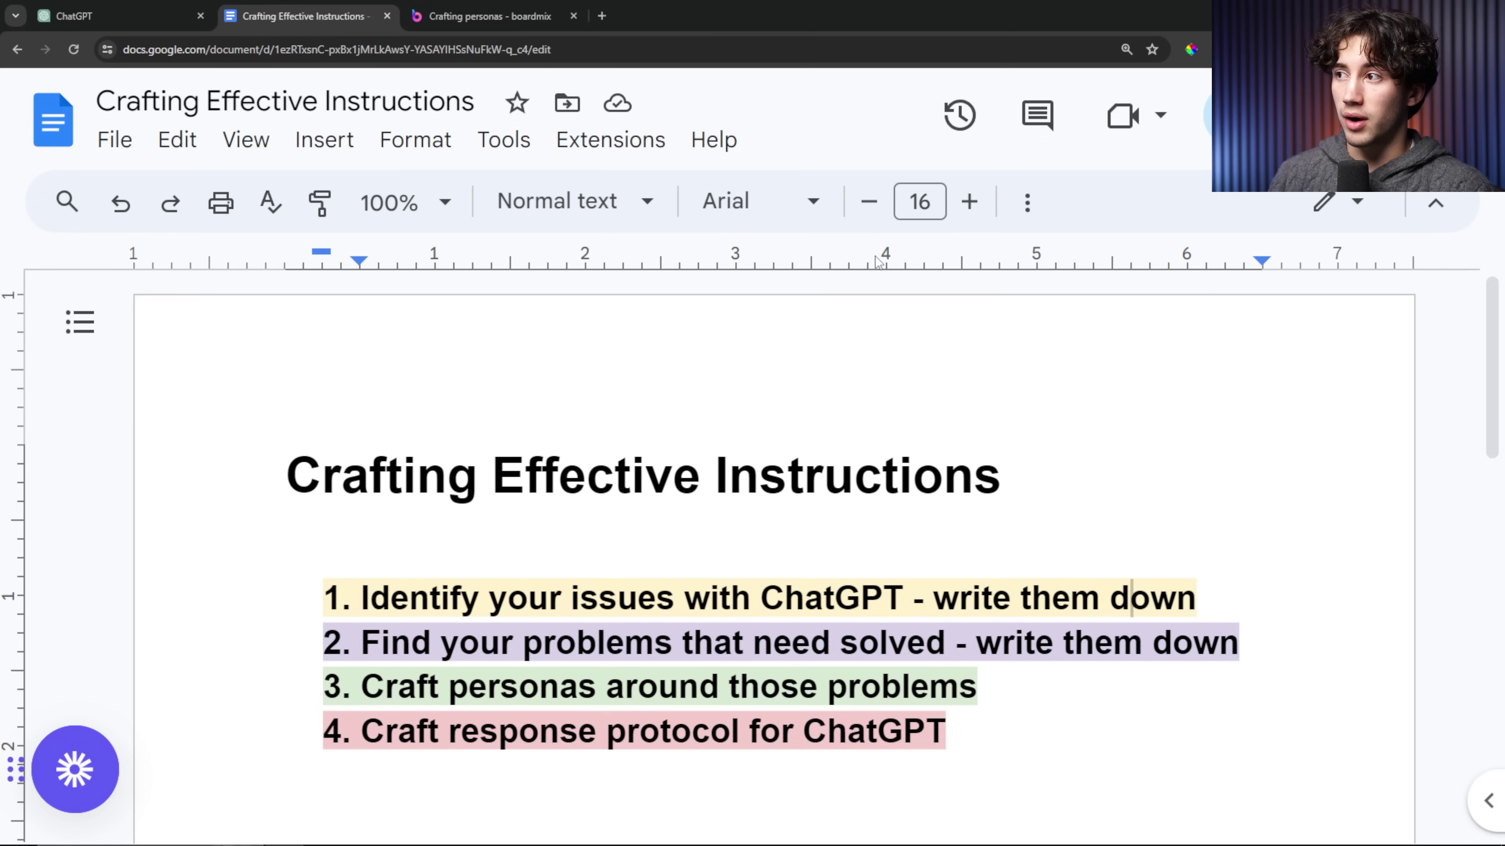
pyautogui.scroll(-2, 949, 459)
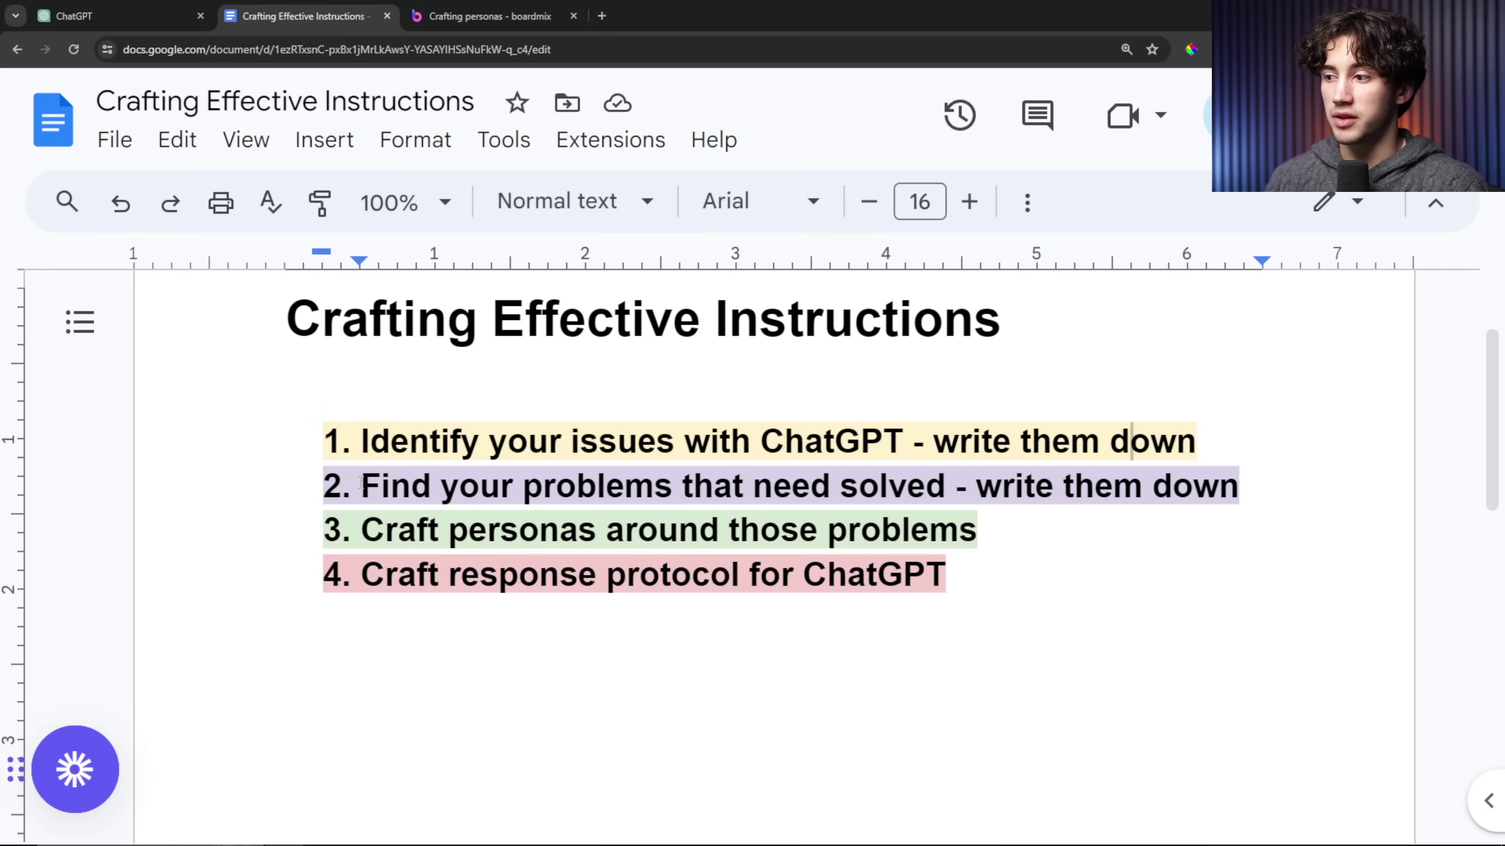
pyautogui.moveTo(361, 483); pyautogui.dragTo(1244, 487)
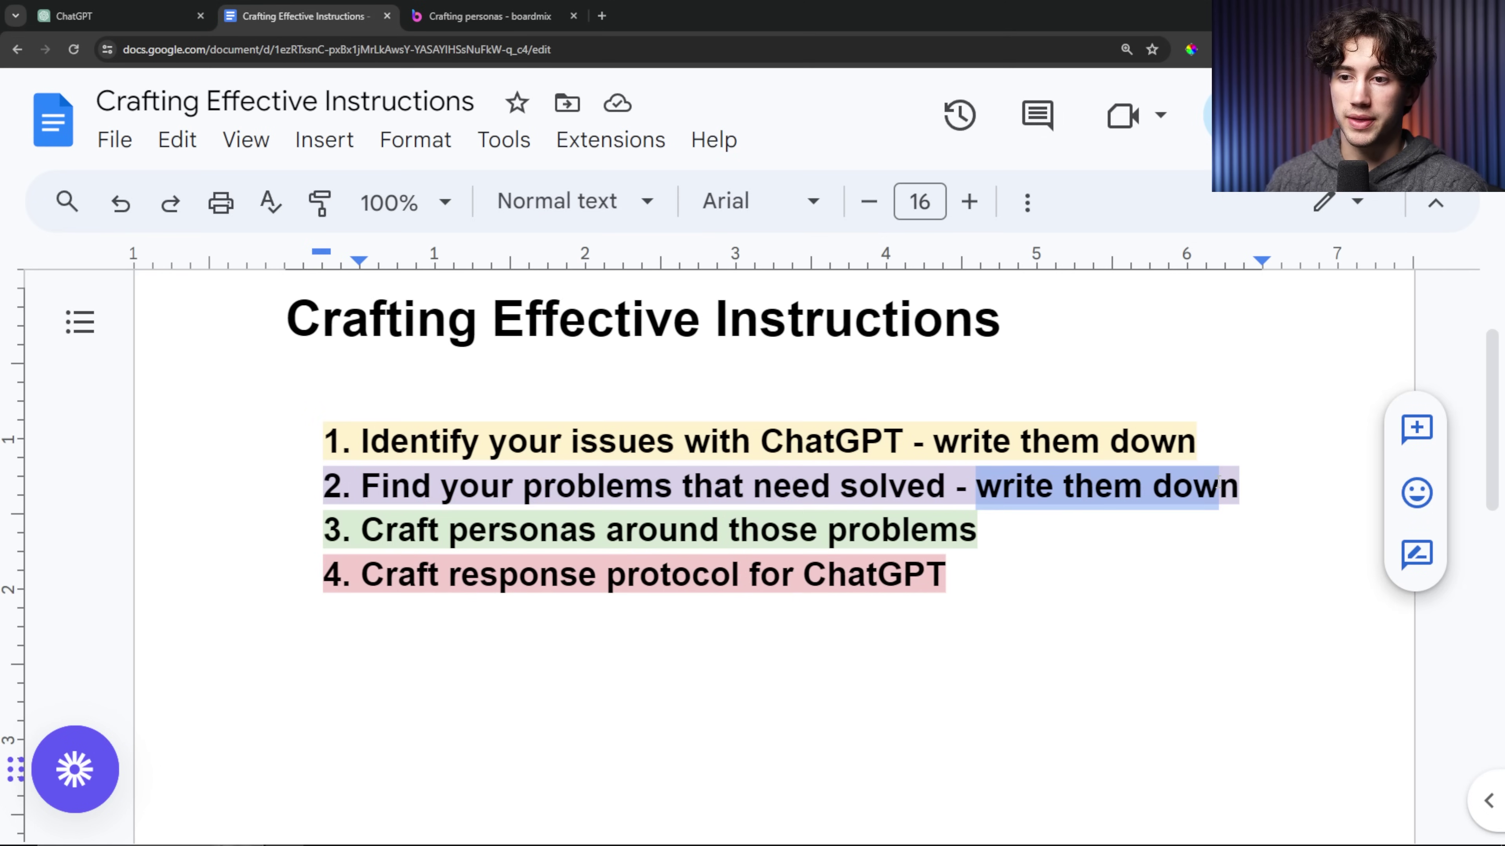
pyautogui.click(1260, 488)
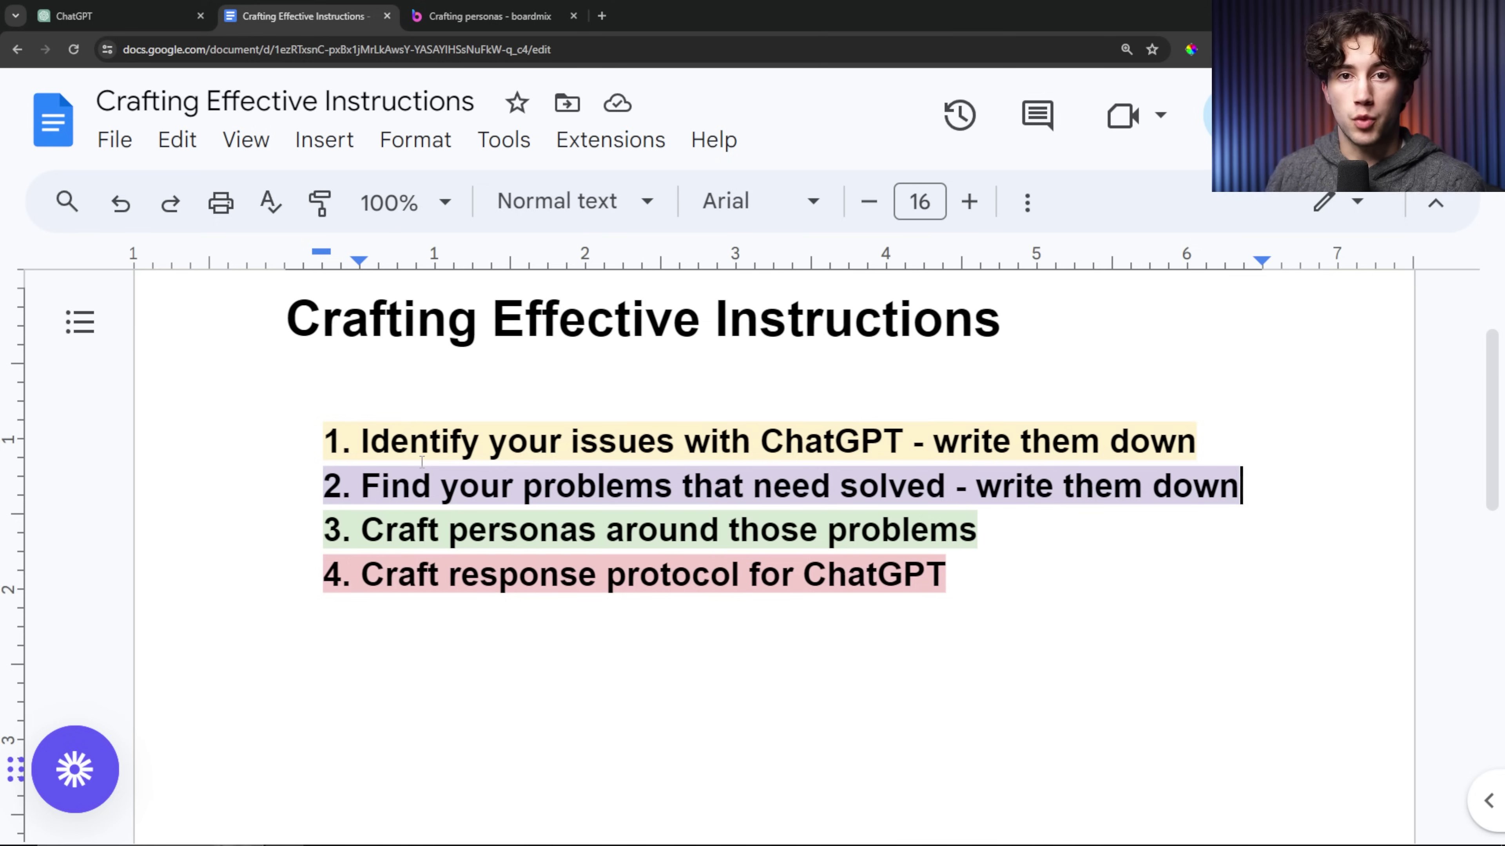
# - Pan to the Needs Solved ellipse and point out Website design, Marketing, SEO and Music production
pyautogui.click(465, 10)
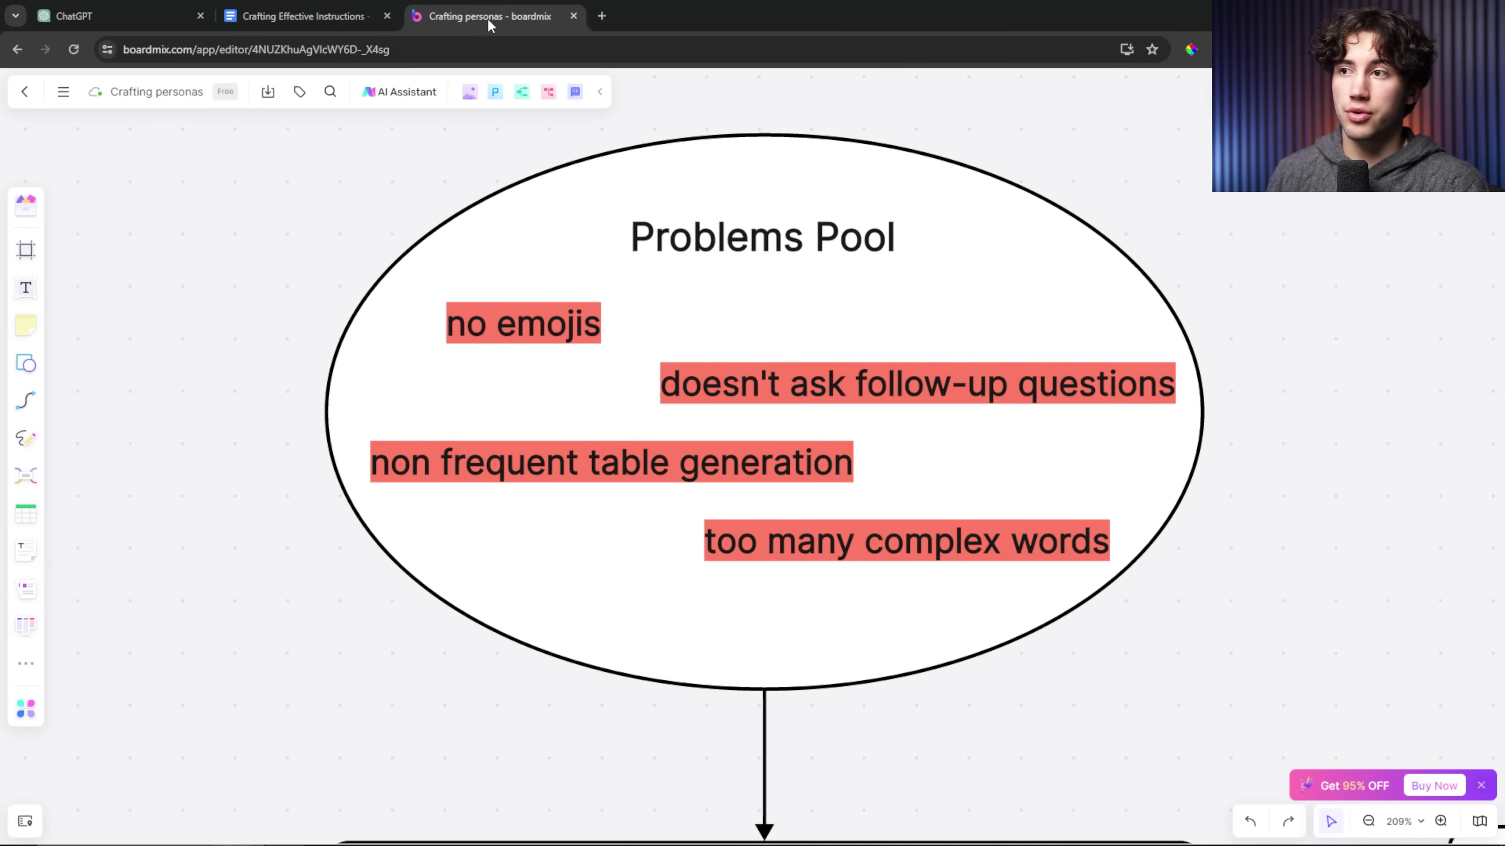
pyautogui.scroll(5, 889, 272)
pyautogui.moveTo(870, 254); pyautogui.dragTo(513, 216)
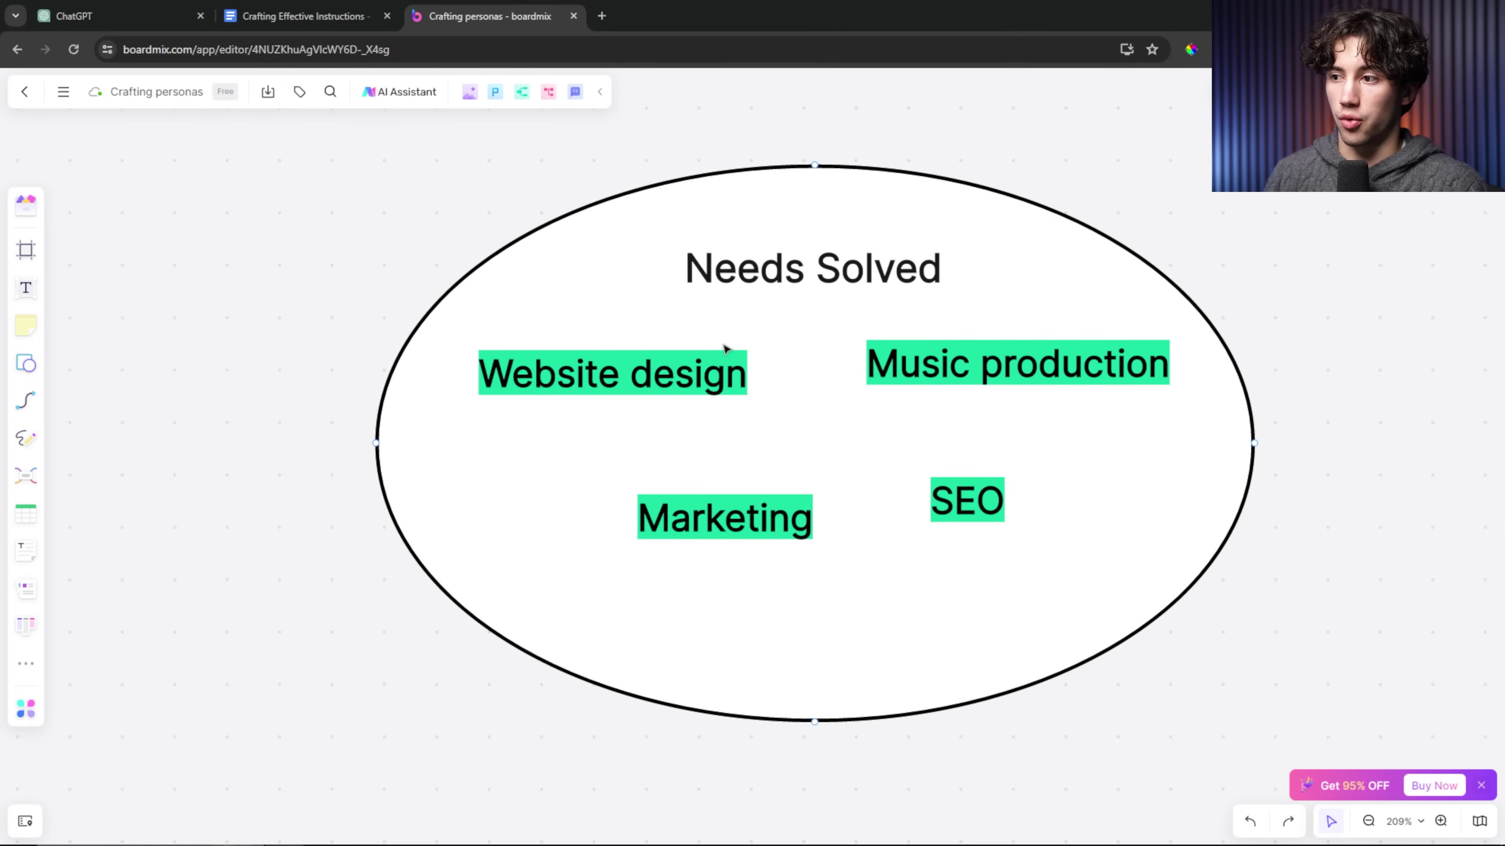
pyautogui.click(629, 382)
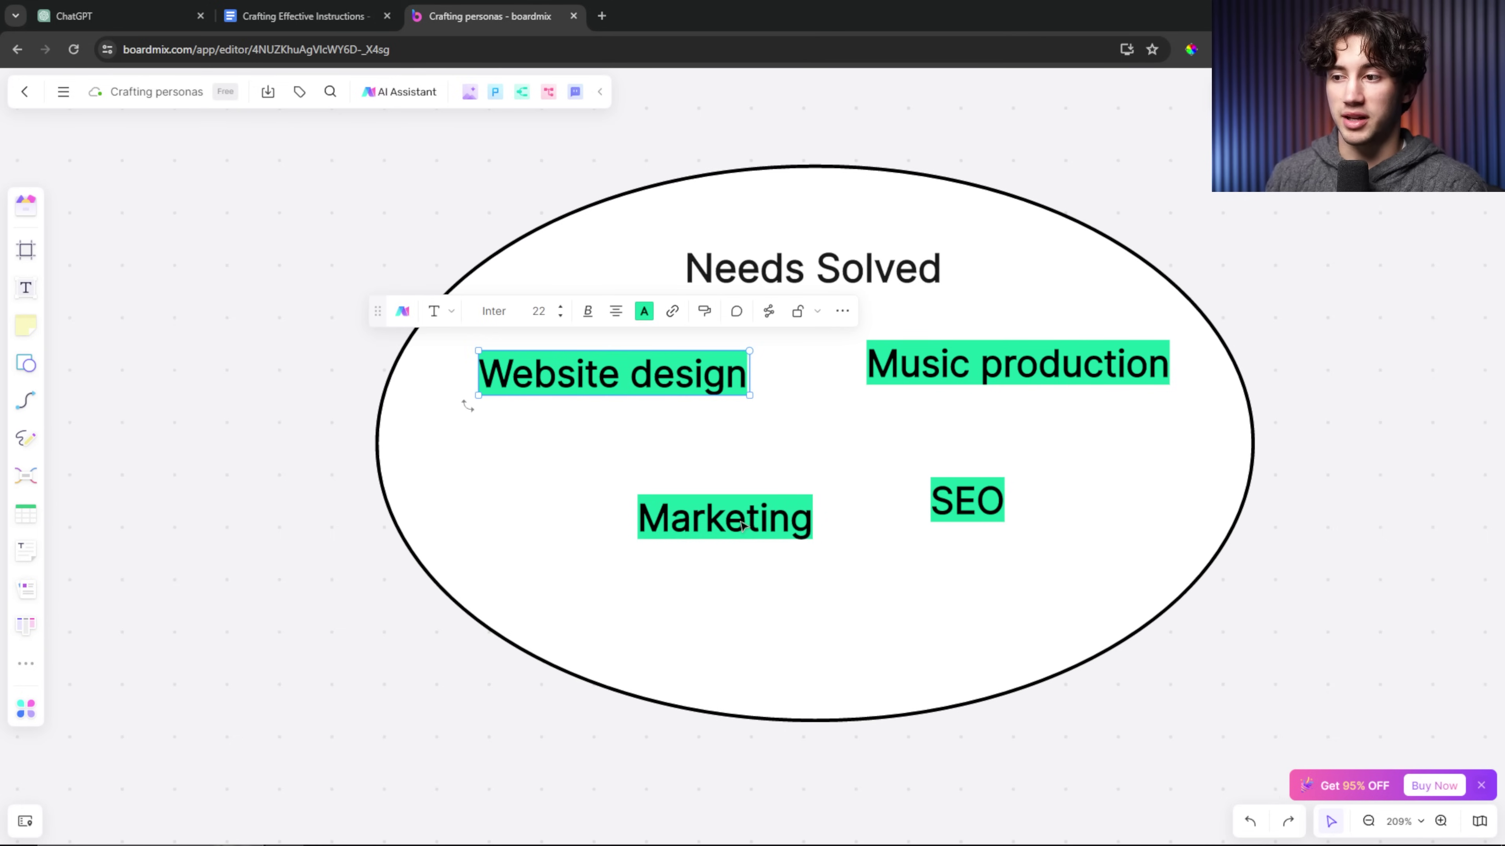
pyautogui.click(762, 527)
pyautogui.click(1004, 509)
pyautogui.click(1049, 368)
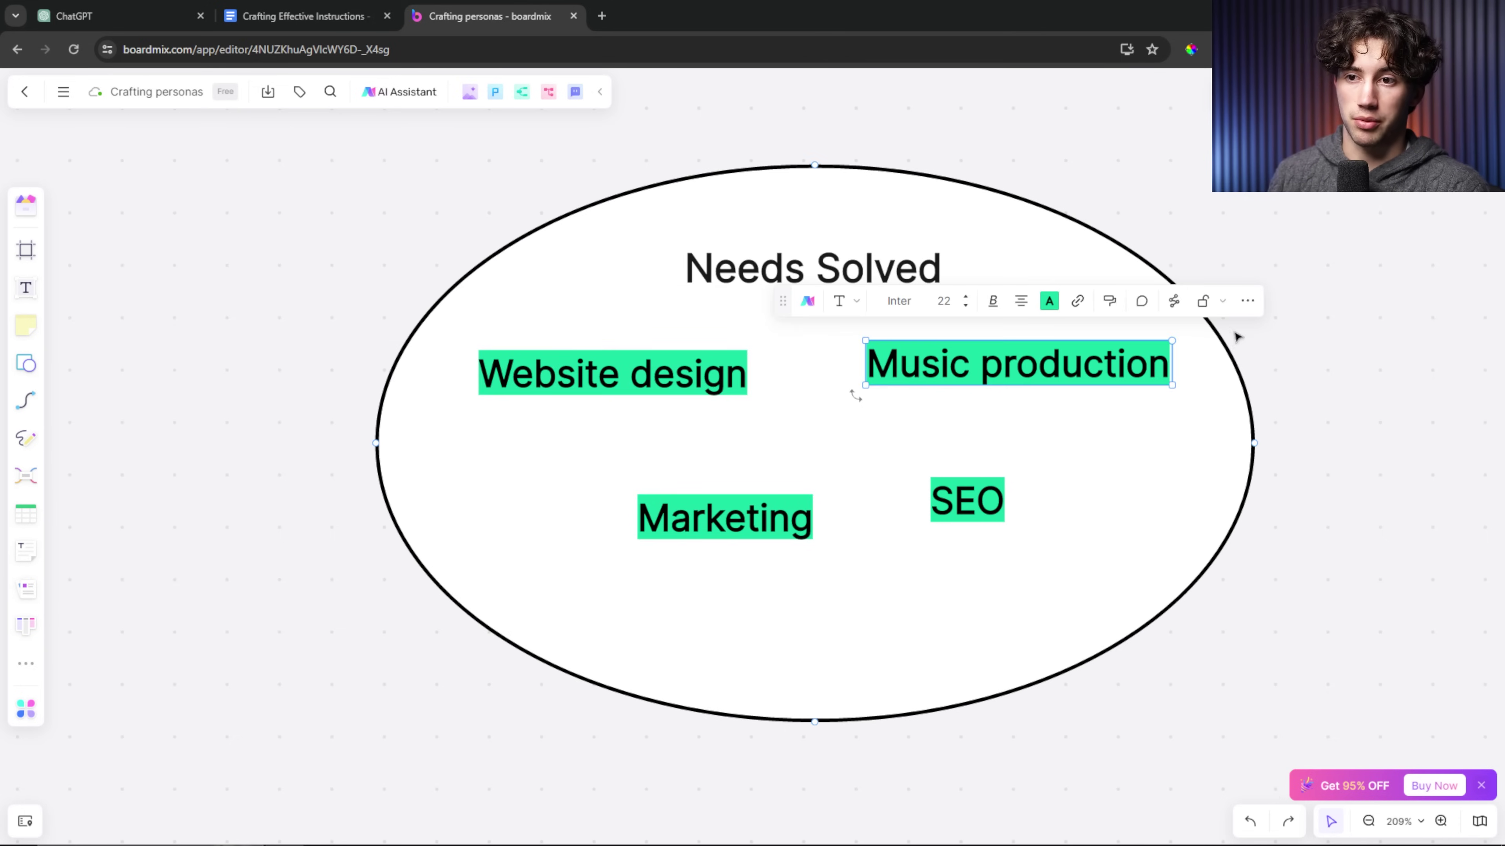
pyautogui.click(1283, 324)
pyautogui.click(331, 16)
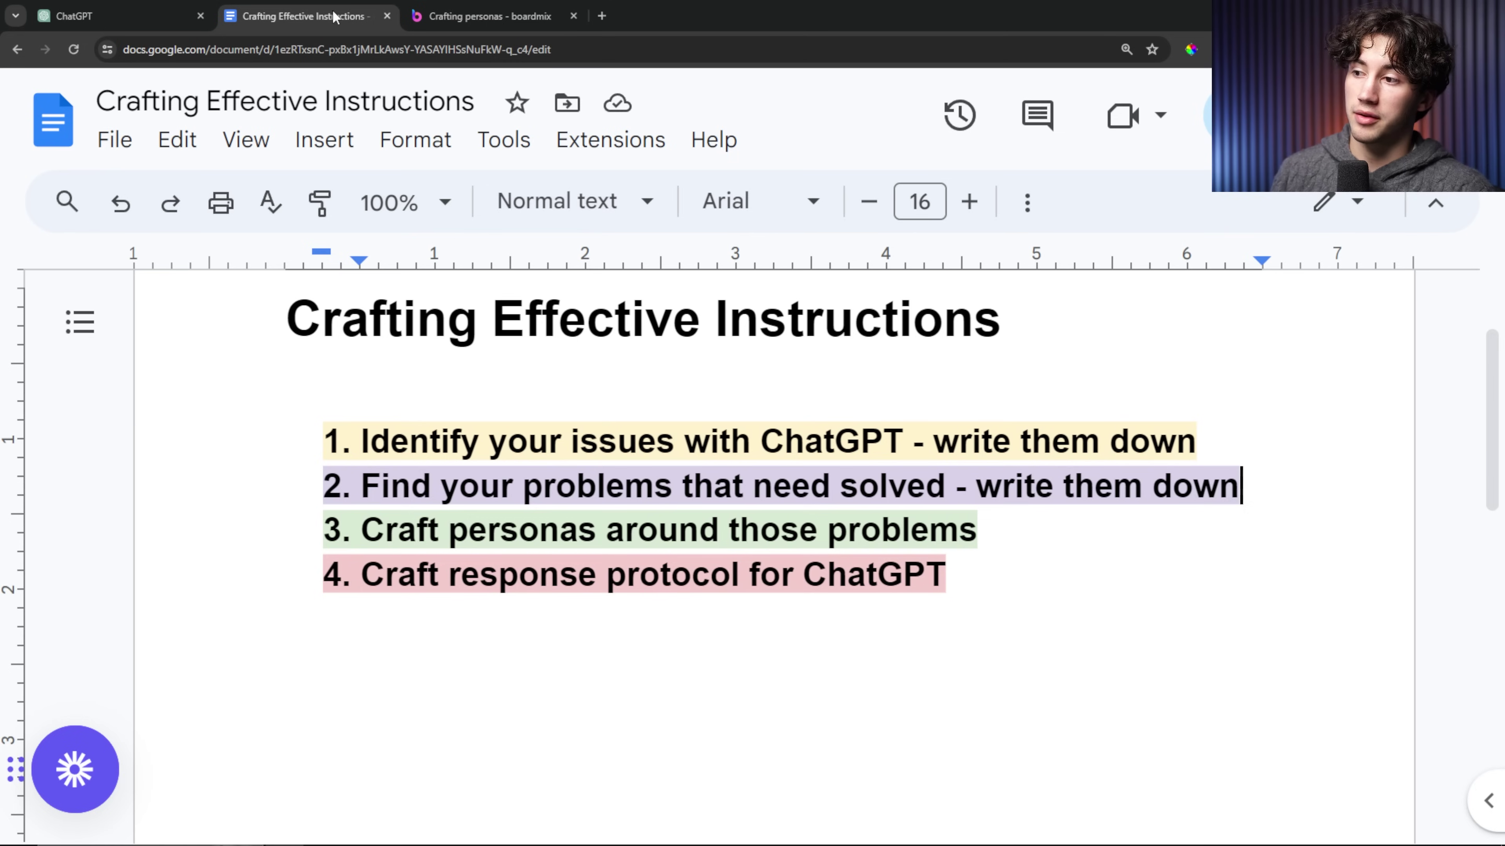
# - Highlight step 3 about crafting personas, then bring the persona cards into view on the board
pyautogui.moveTo(361, 530); pyautogui.dragTo(989, 529)
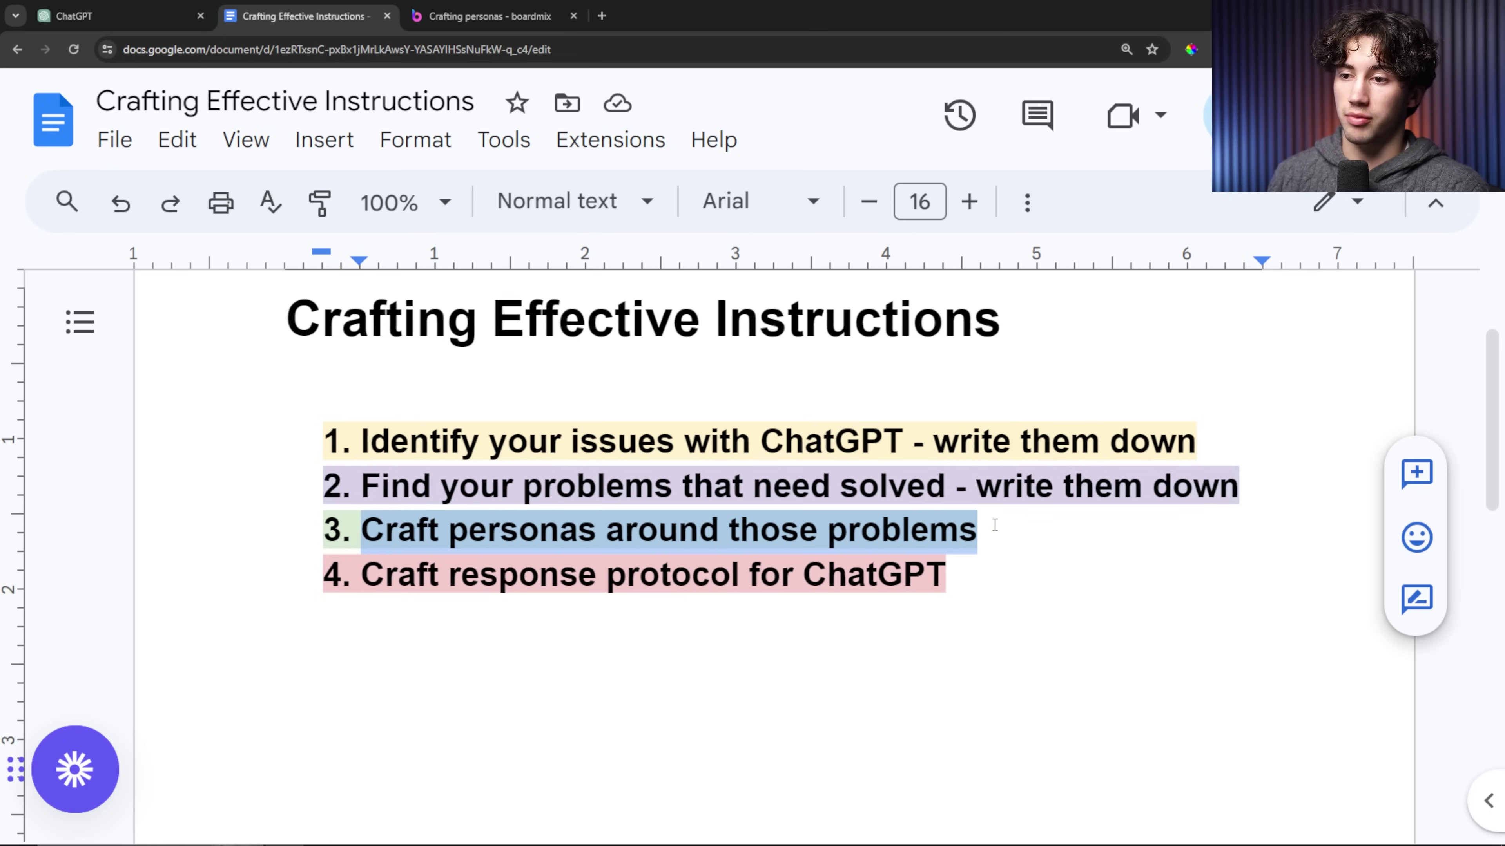
pyautogui.click(989, 529)
pyautogui.click(467, 16)
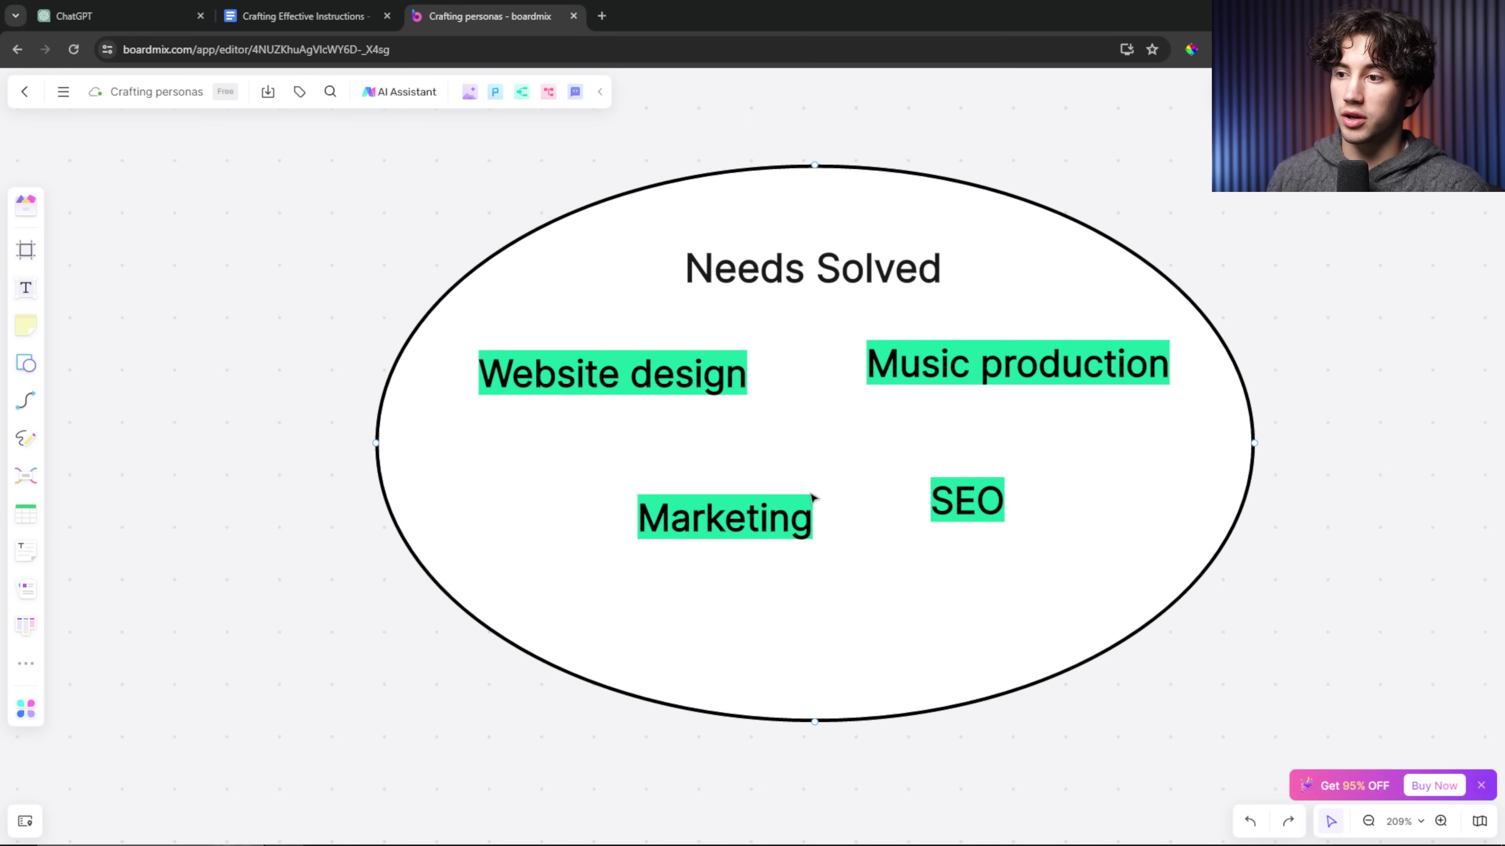
pyautogui.moveTo(816, 504); pyautogui.dragTo(823, 179)
pyautogui.moveTo(882, 463); pyautogui.dragTo(833, 255)
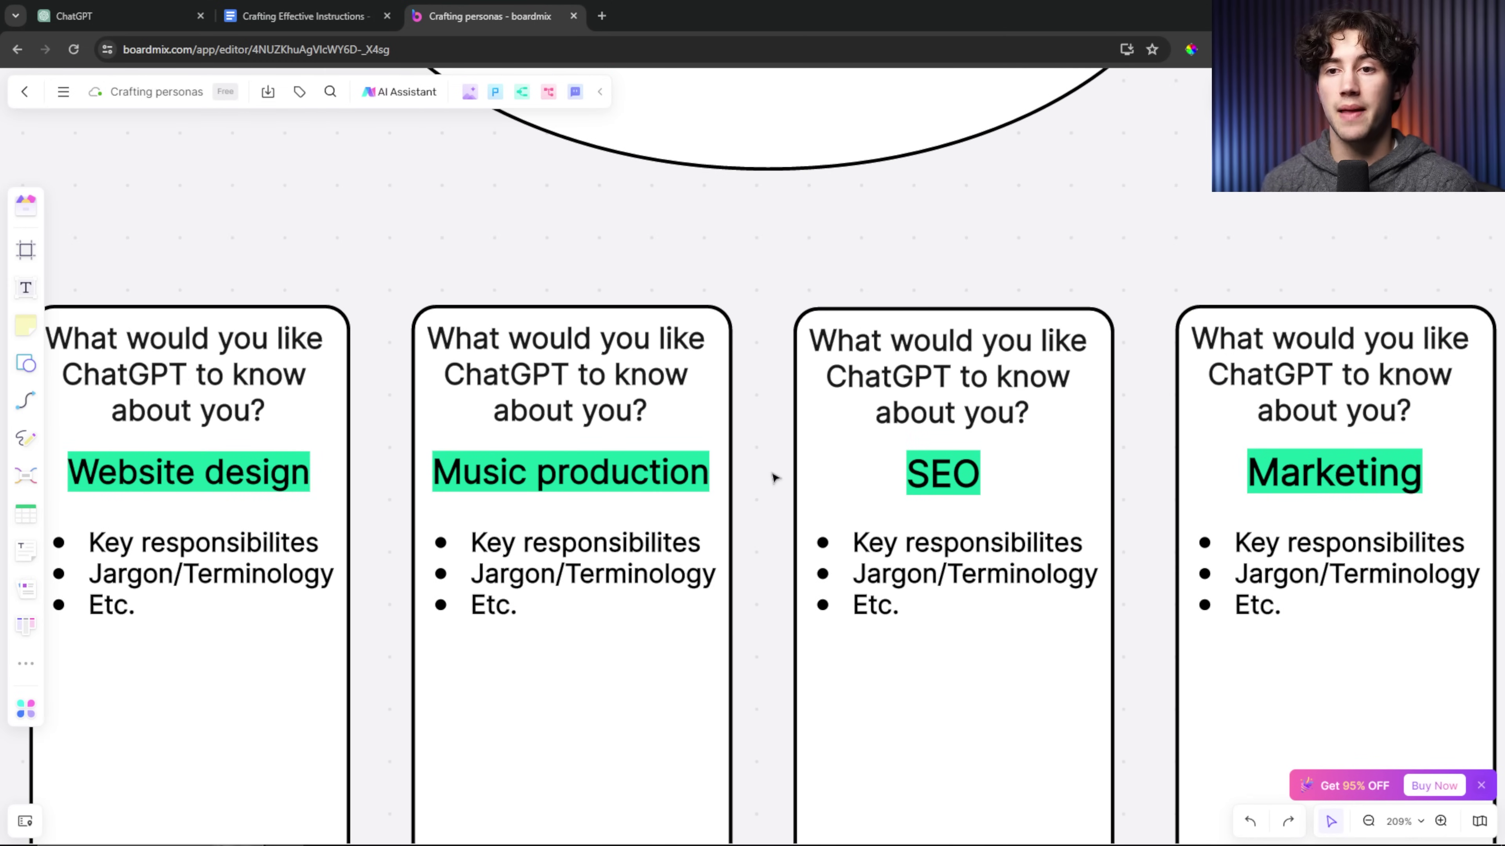
pyautogui.hscroll(-3, 402, 238)
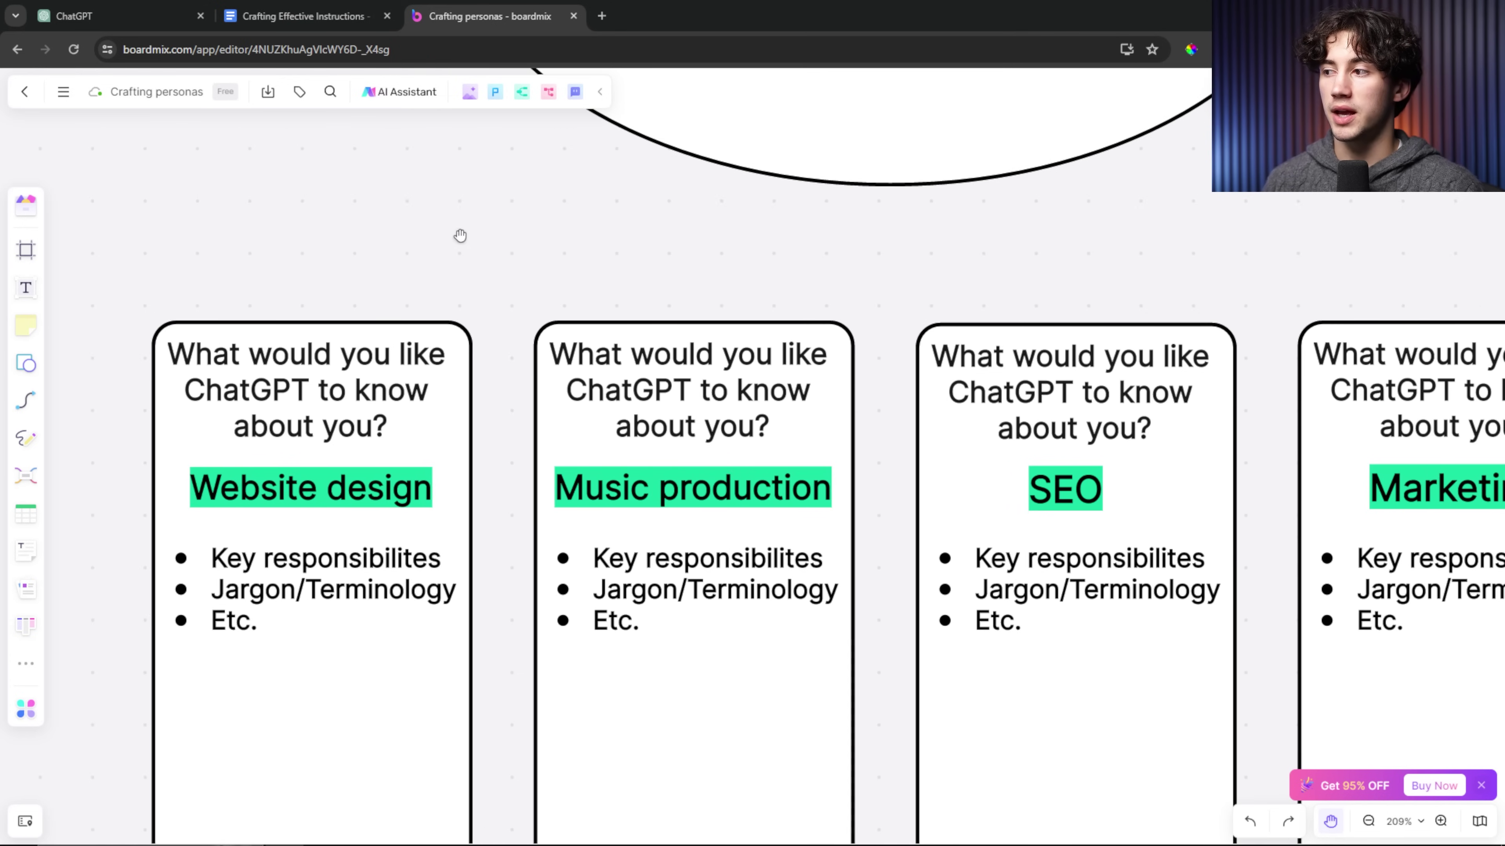
pyautogui.click(348, 374)
pyautogui.click(679, 246)
# - Show ChatGPT's 'What would you like ChatGPT to know' question, then point out the Website design persona's details
pyautogui.click(121, 14)
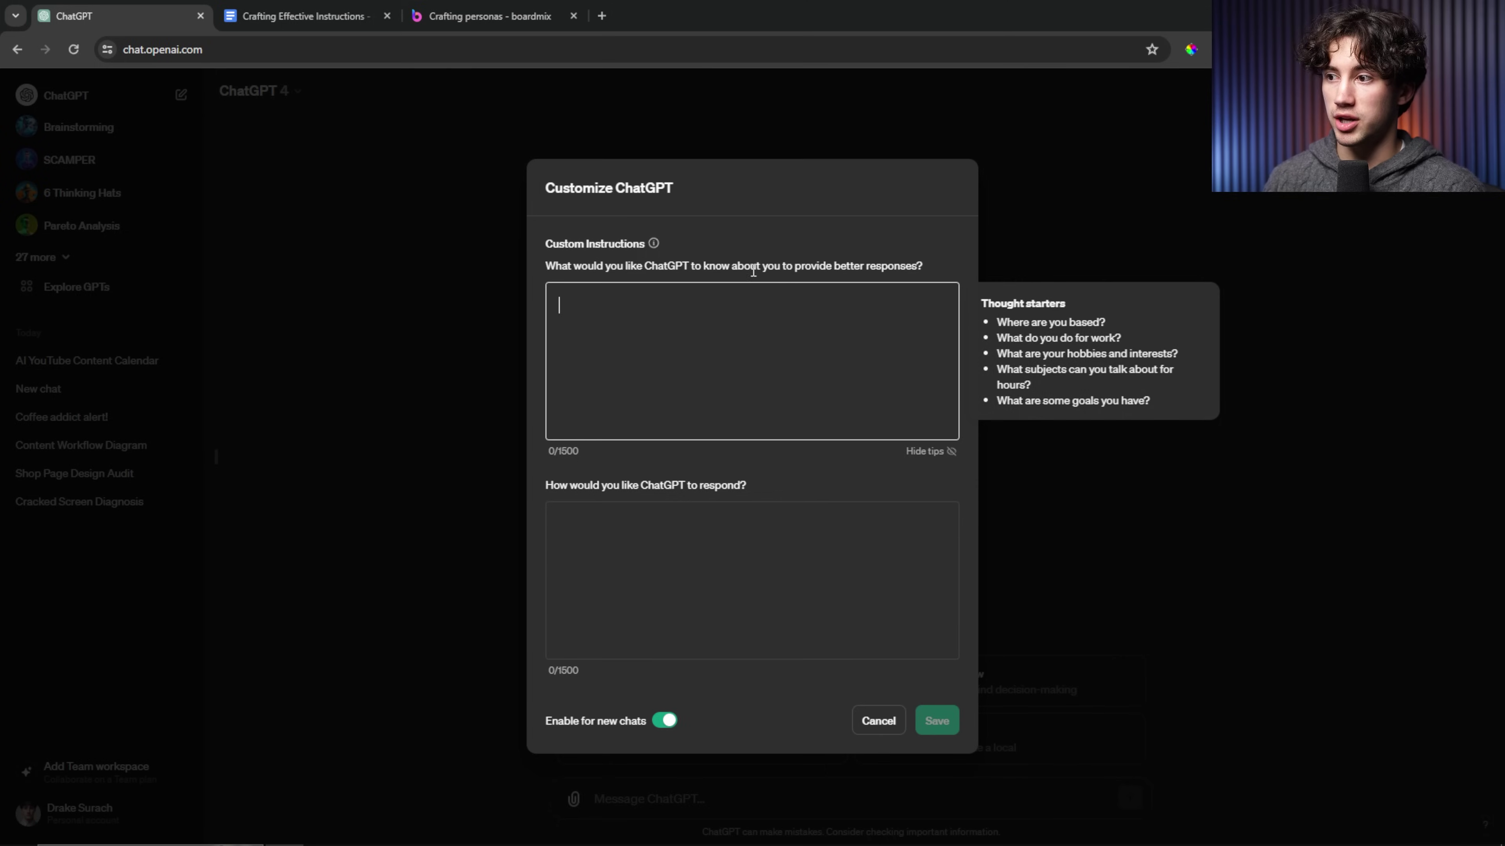
pyautogui.moveTo(560, 263); pyautogui.dragTo(947, 269)
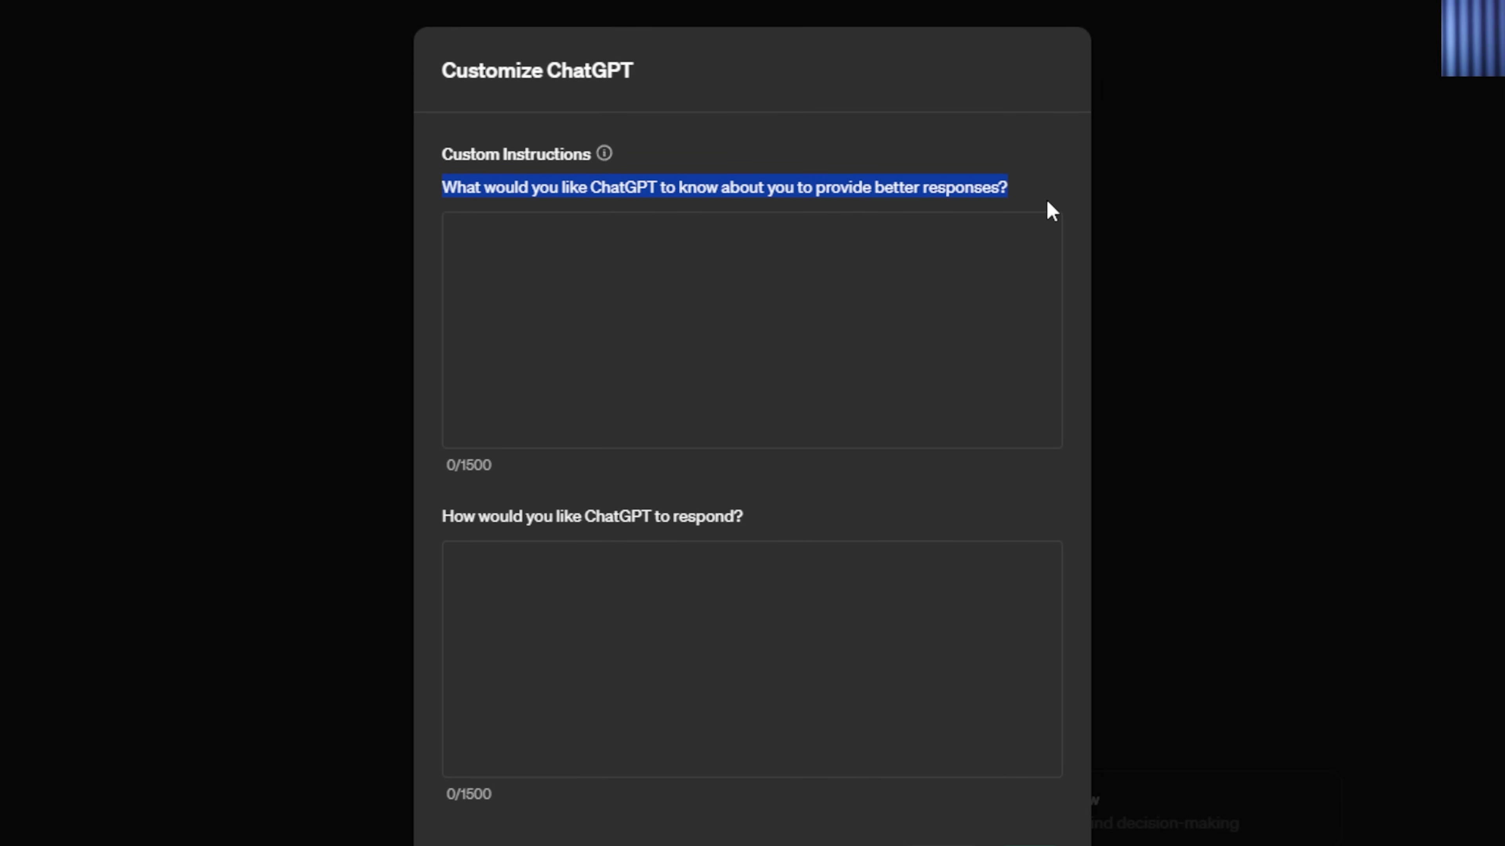
pyautogui.click(1045, 197)
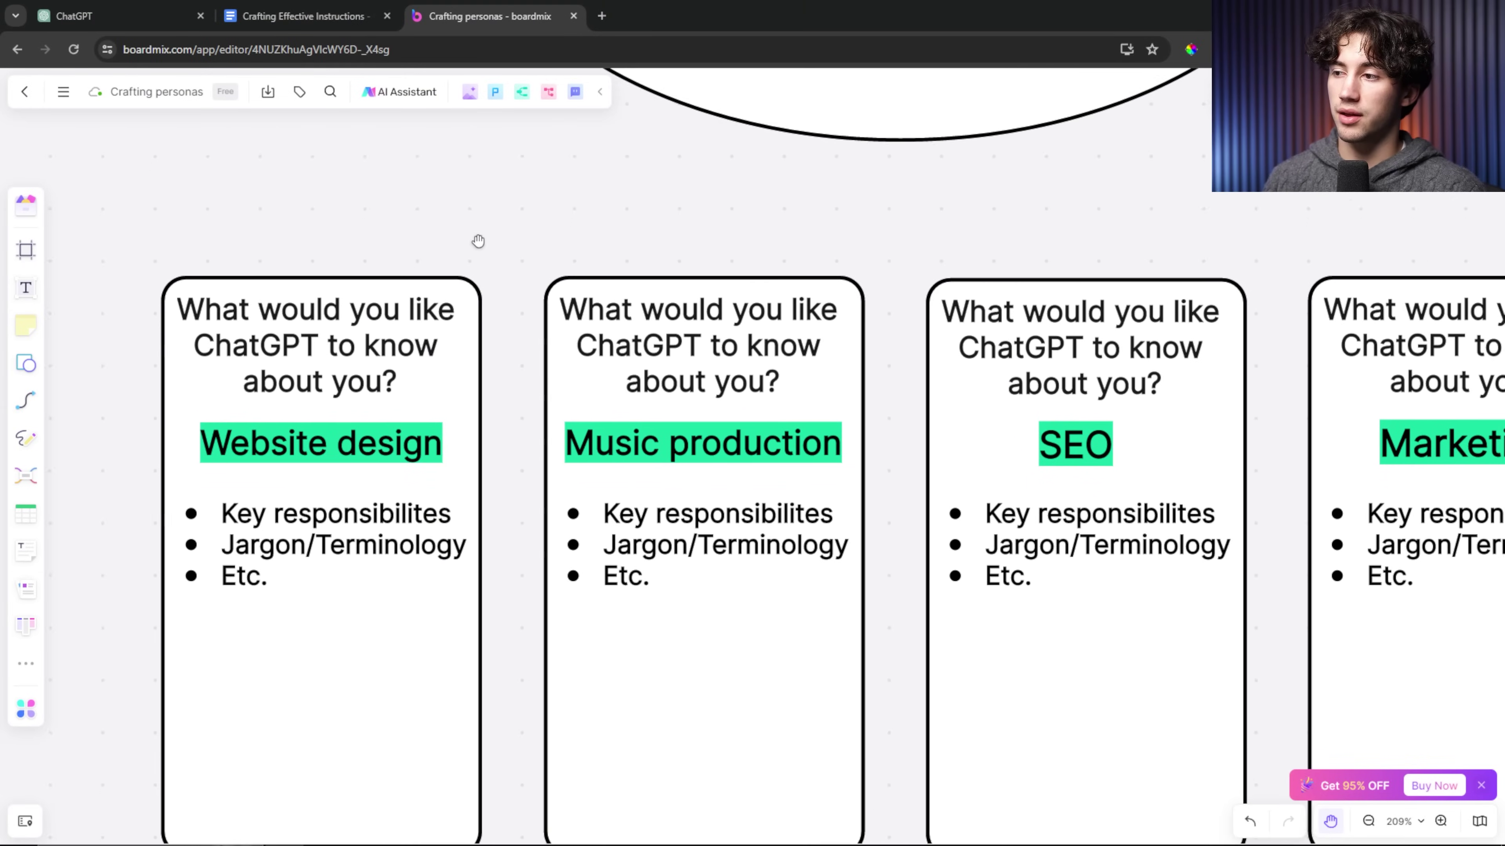
pyautogui.moveTo(478, 241); pyautogui.dragTo(507, 195)
pyautogui.click(291, 392)
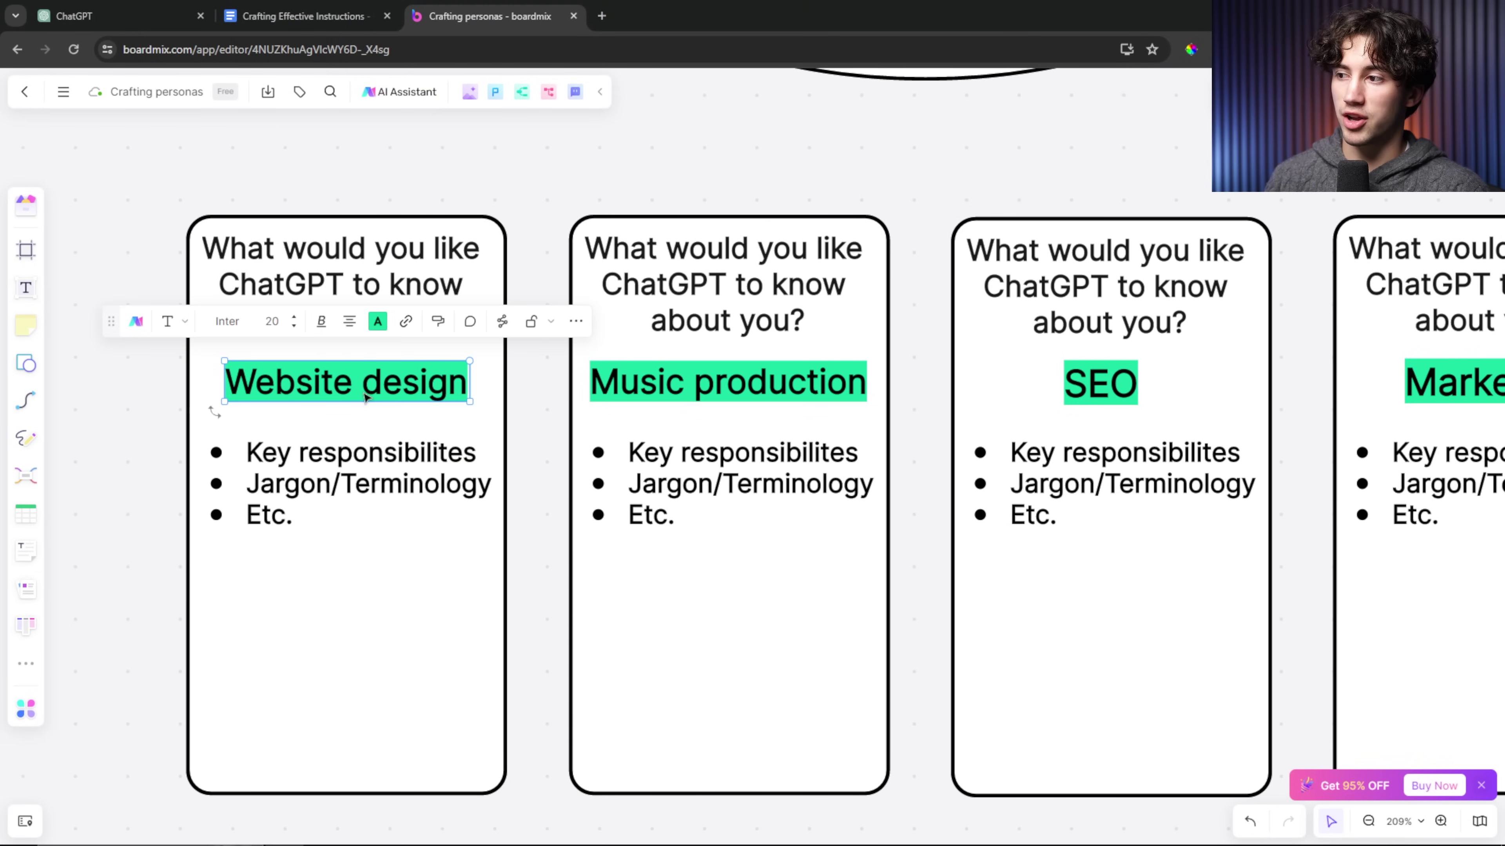
pyautogui.click(335, 460)
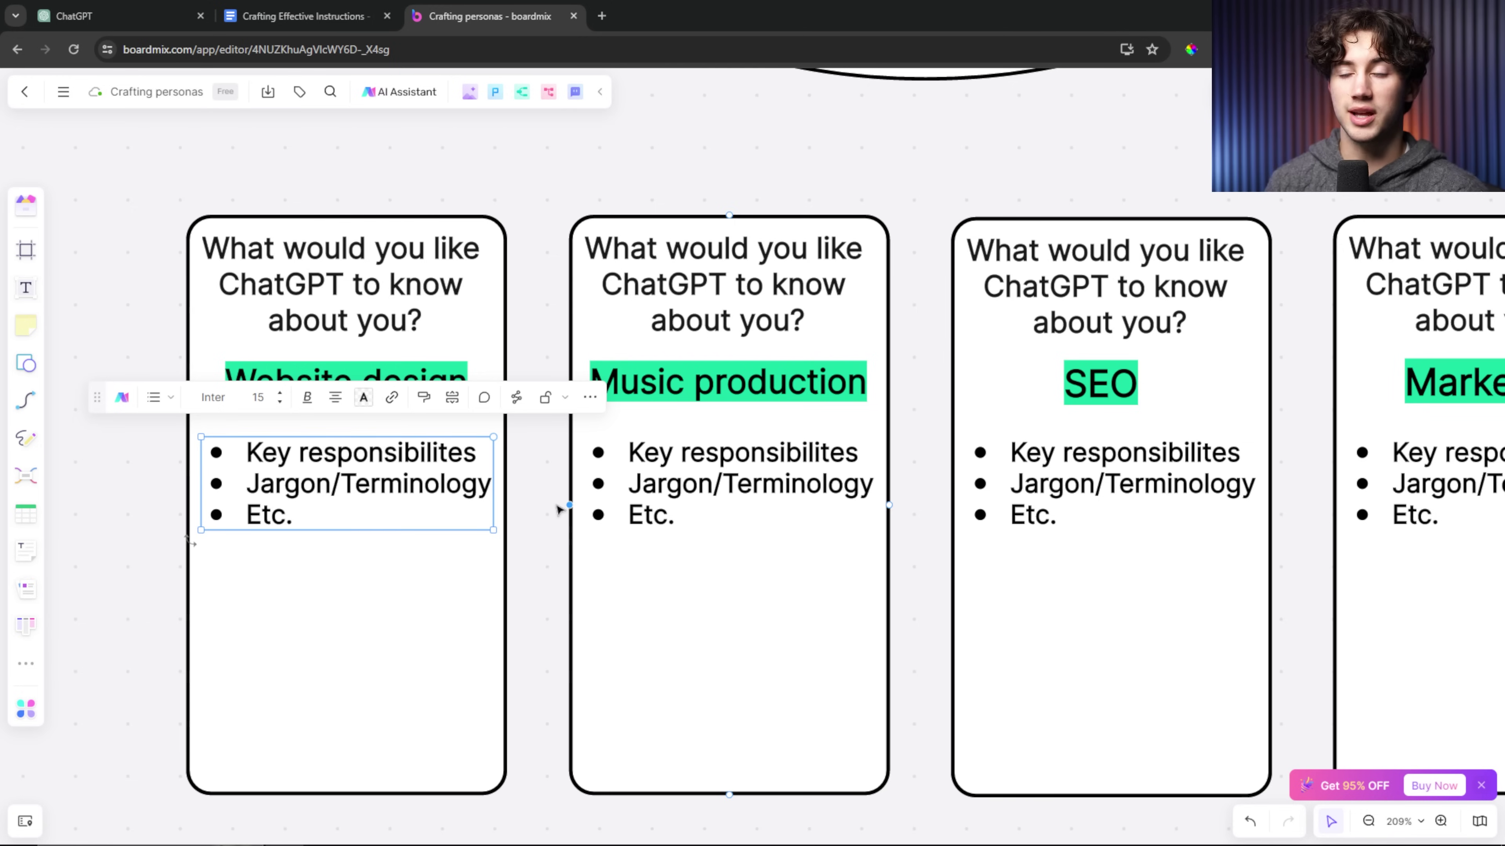
pyautogui.click(824, 208)
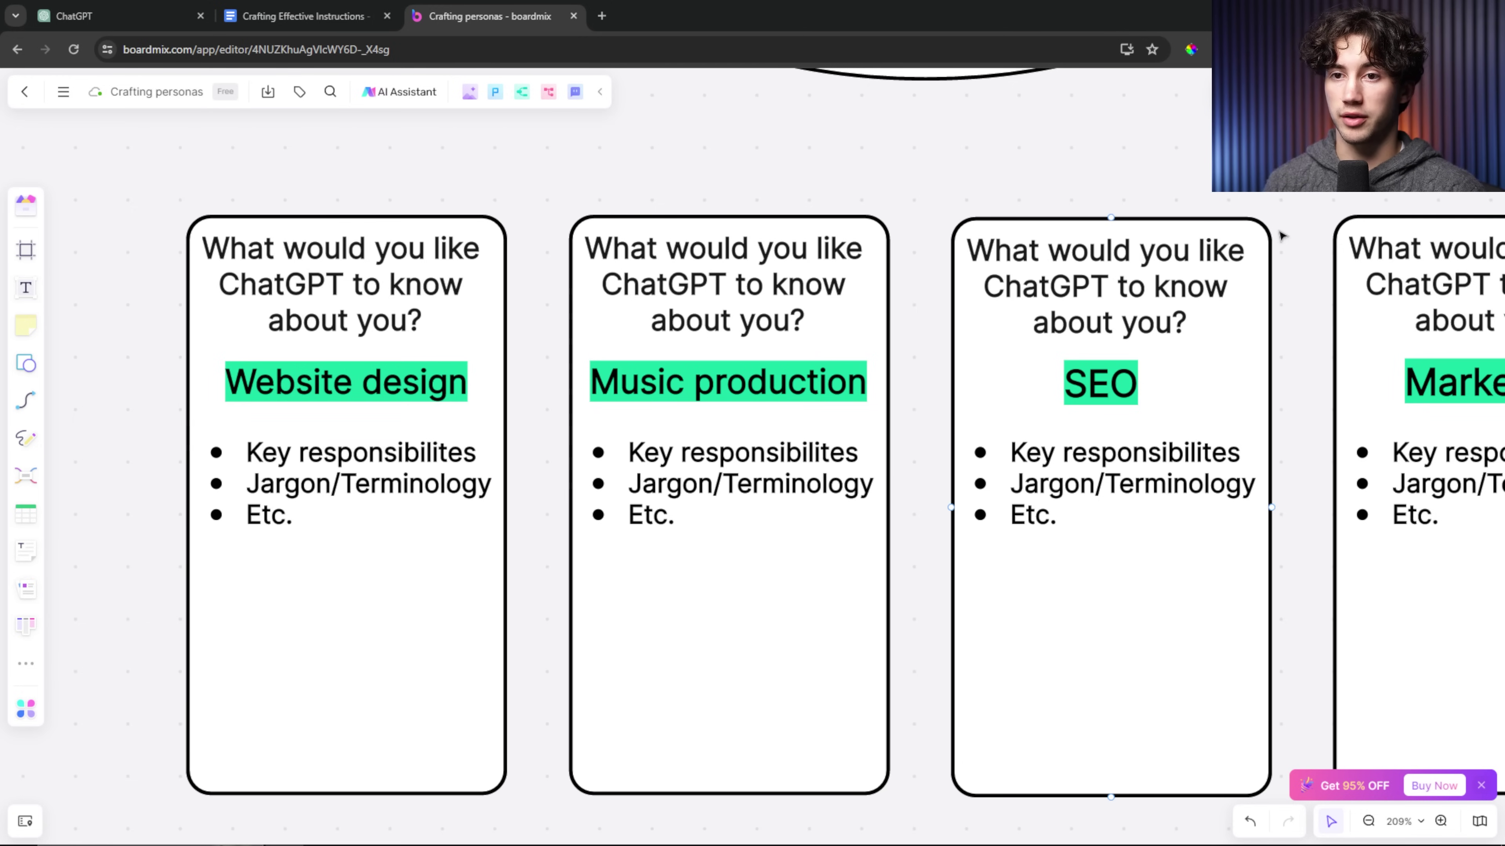
pyautogui.hscroll(2, 1185, 169)
pyautogui.hscroll(2, 1044, 188)
pyautogui.scroll(1, 1044, 188)
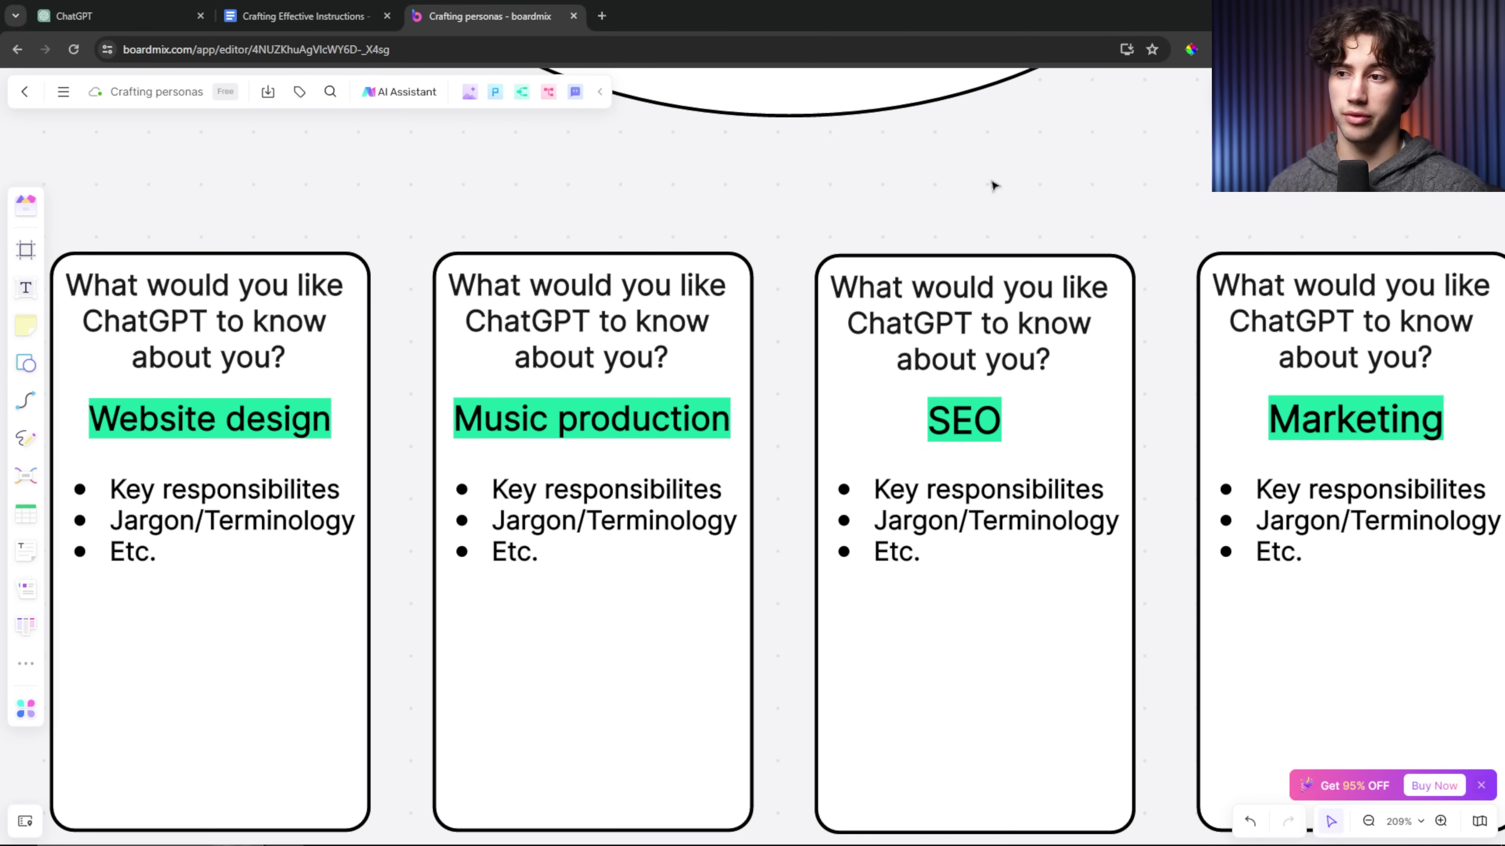
# - Highlight step 4 about the response protocol, then return to the board's Problems Pool
pyautogui.hotkey('ctrl', 'shift', 'Tab')
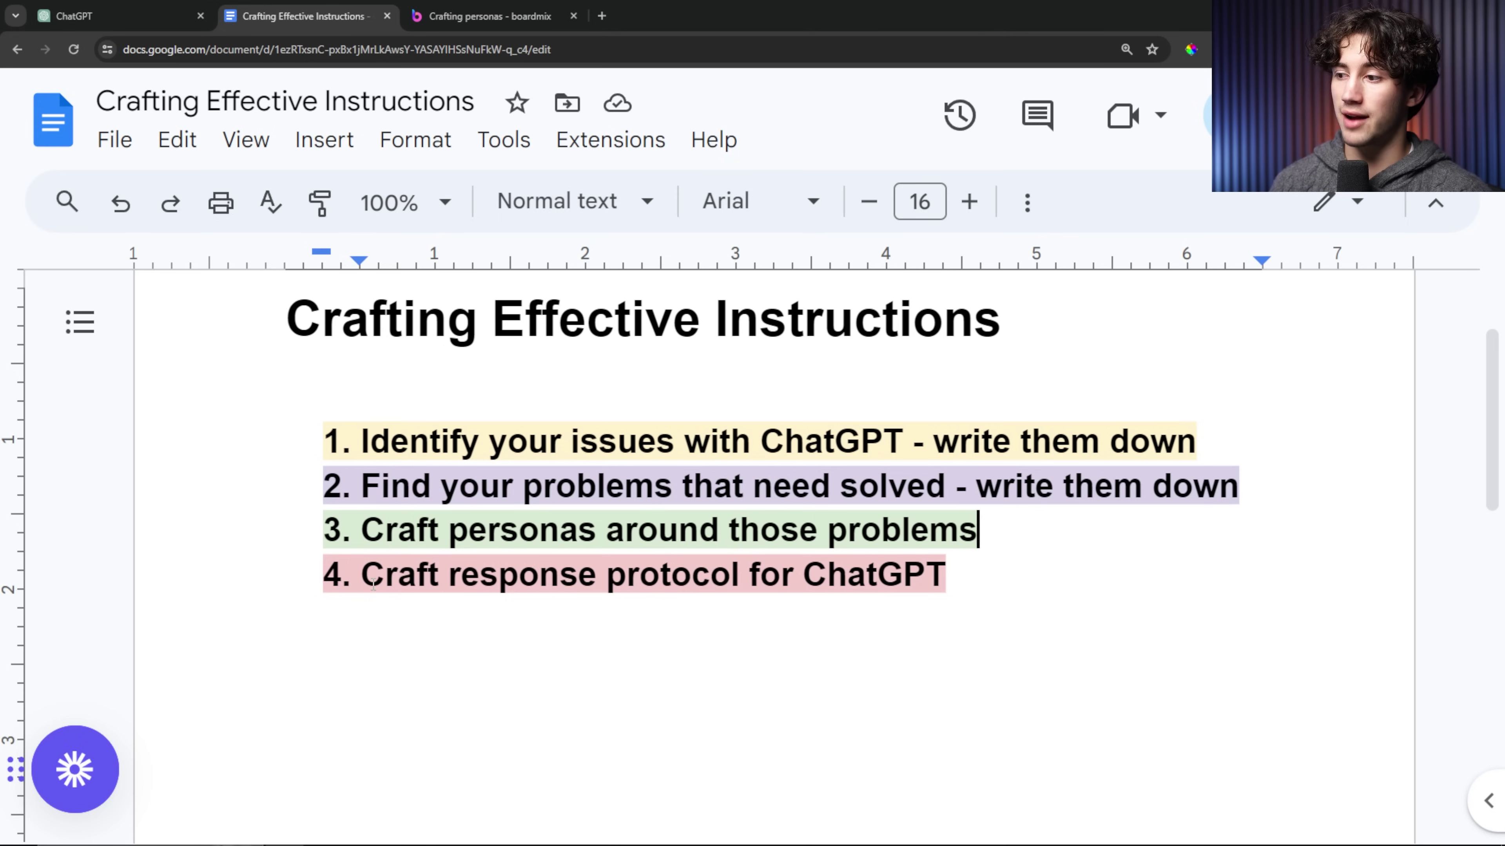
pyautogui.moveTo(373, 584); pyautogui.dragTo(762, 578)
pyautogui.click(927, 573)
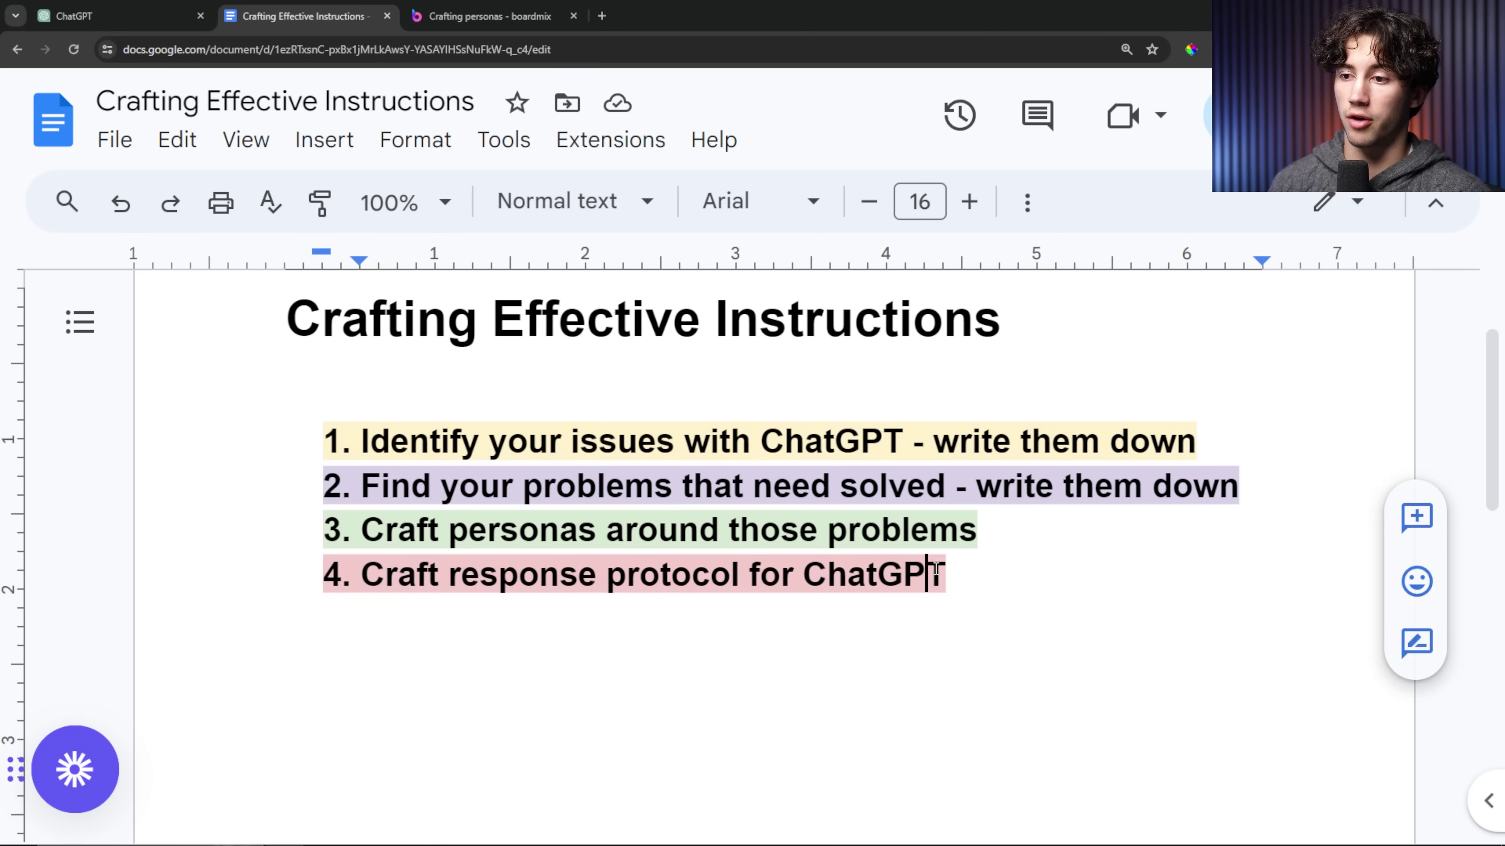
pyautogui.click(496, 16)
pyautogui.scroll(5, 594, 376)
pyautogui.hscroll(-8, 594, 377)
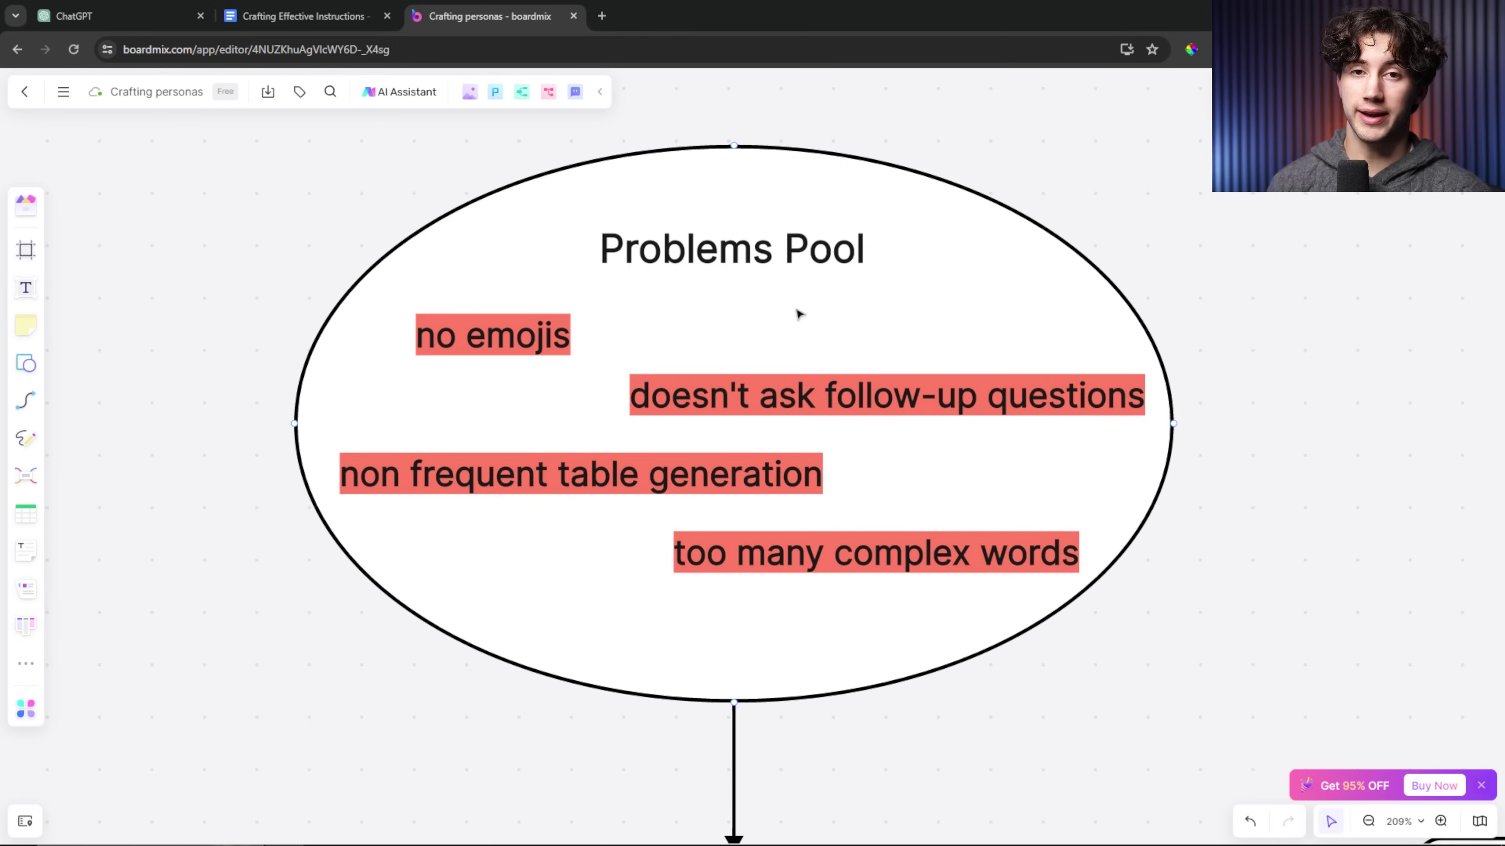
pyautogui.click(110, 24)
pyautogui.click(726, 568)
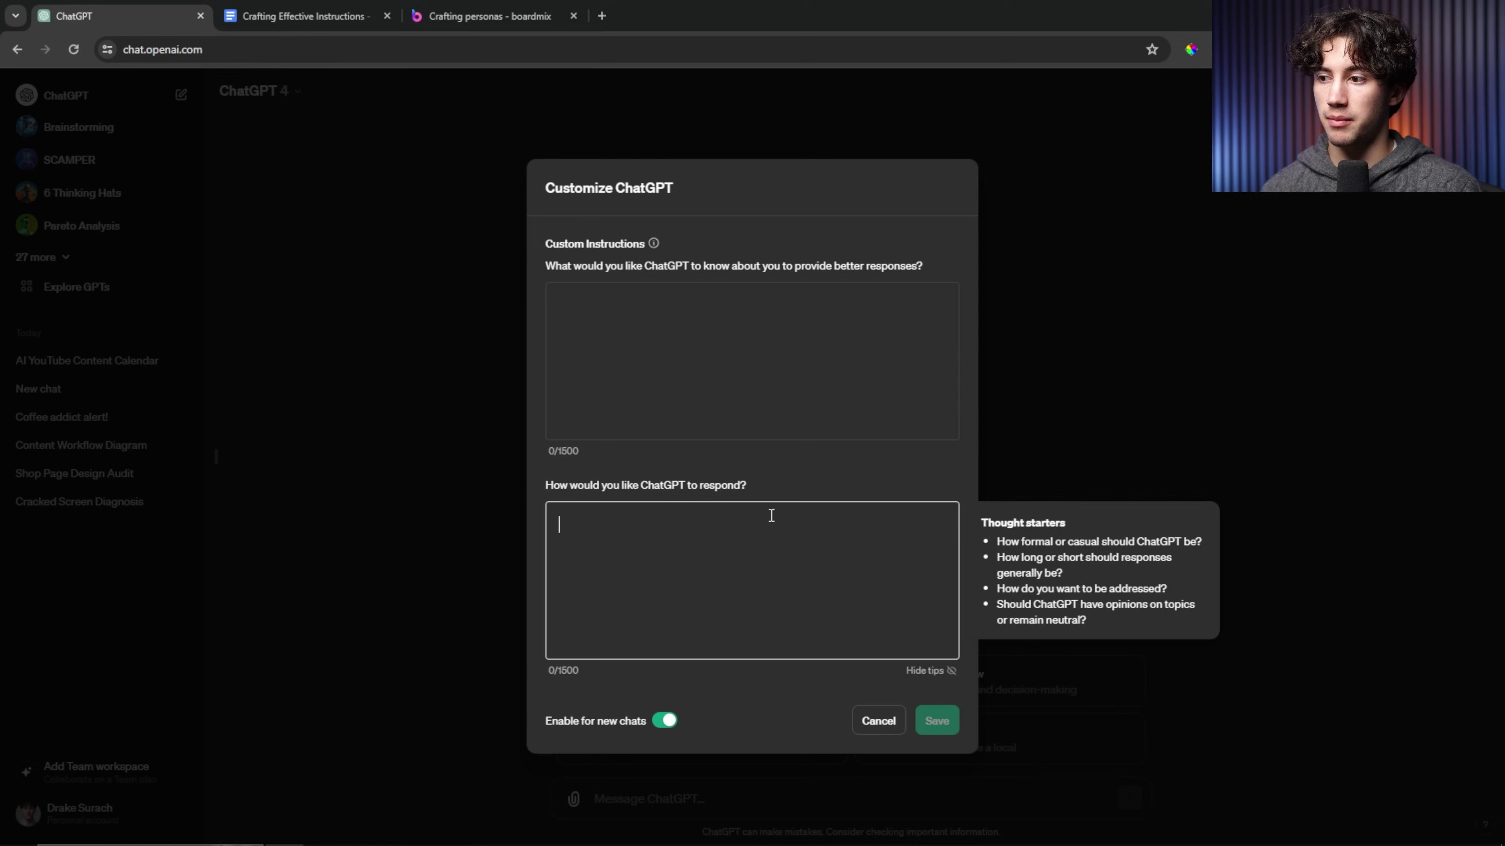
pyautogui.moveTo(544, 485); pyautogui.dragTo(781, 490)
pyautogui.click(781, 489)
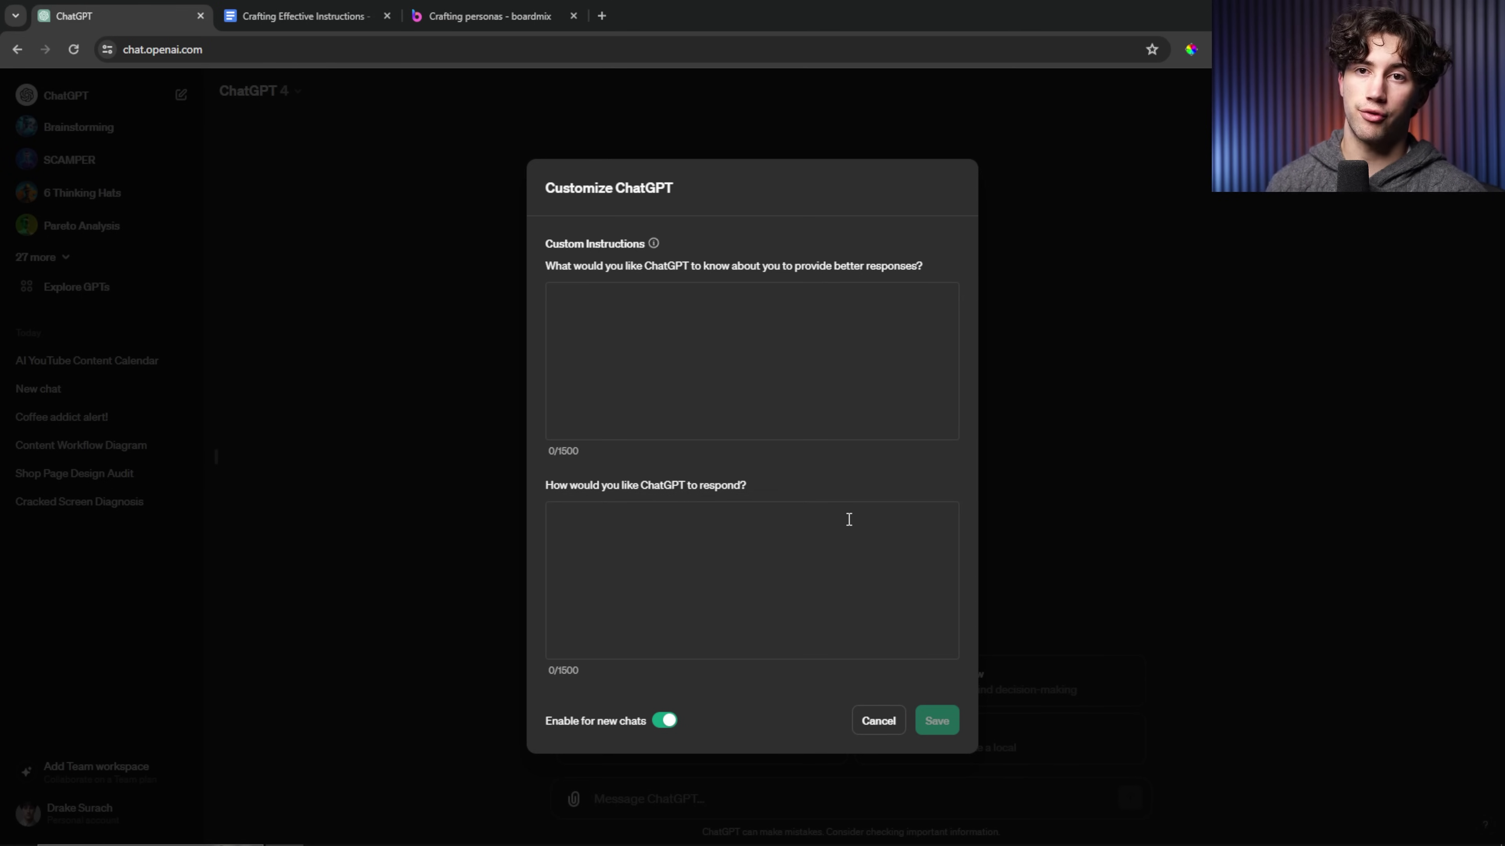
pyautogui.click(299, 16)
# - Change the 'no emojis' problem's highlight from red to green
pyautogui.click(455, 21)
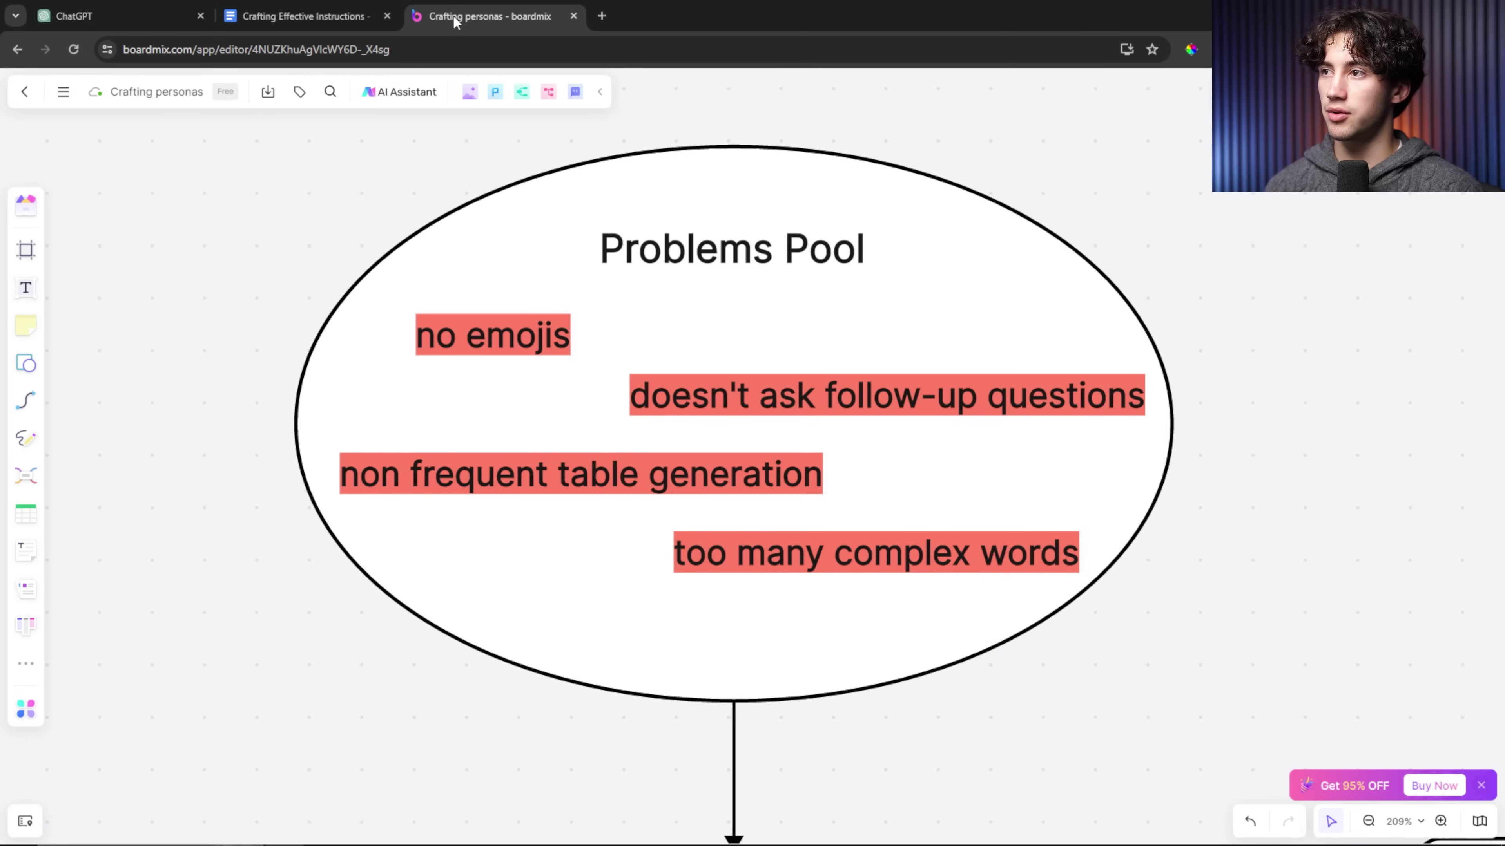
pyautogui.scroll(-8, 453, 645)
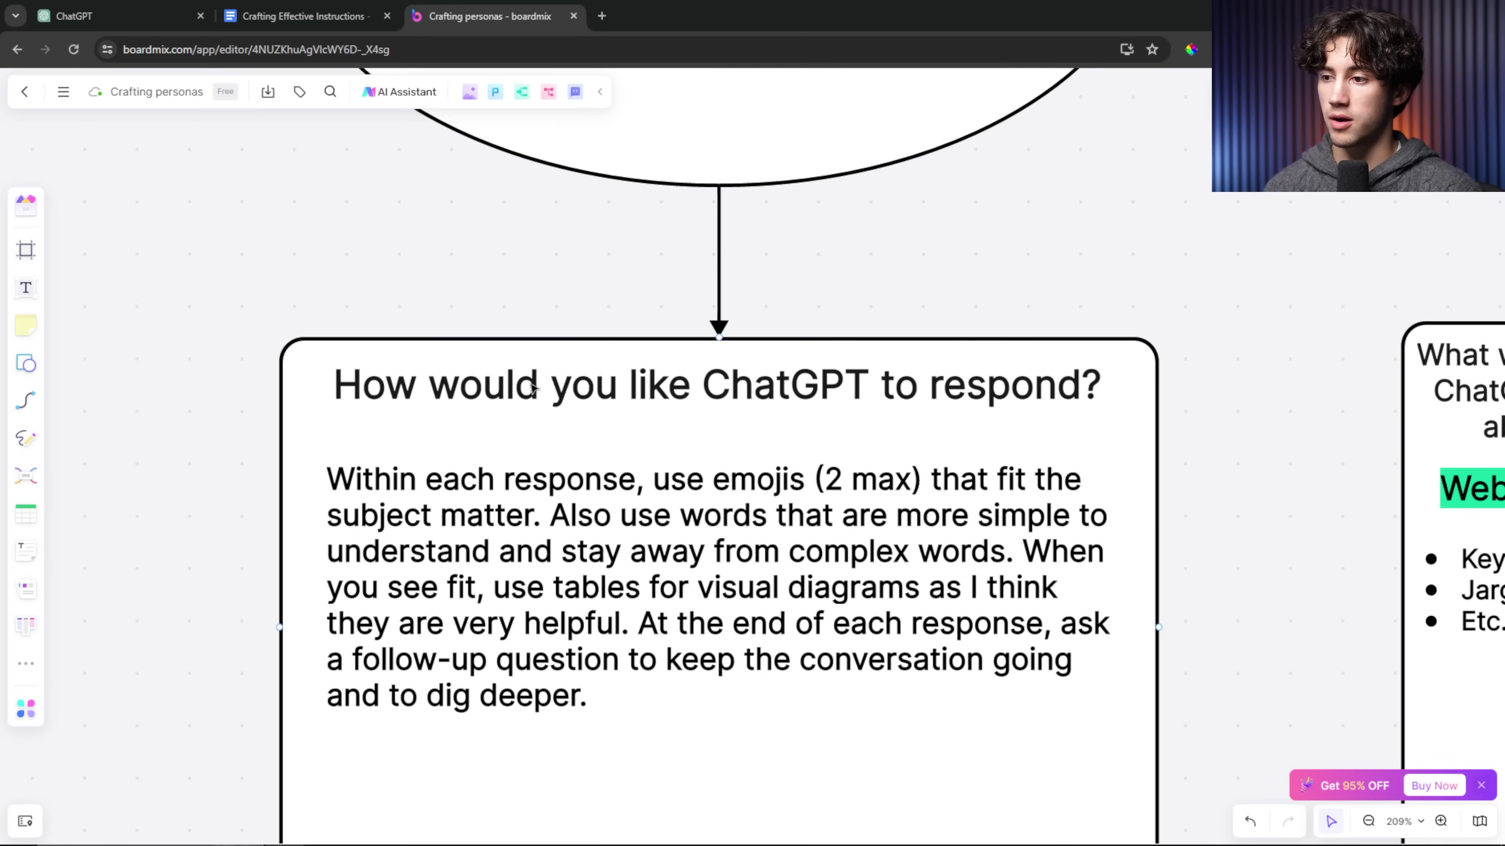
pyautogui.scroll(-2, 534, 388)
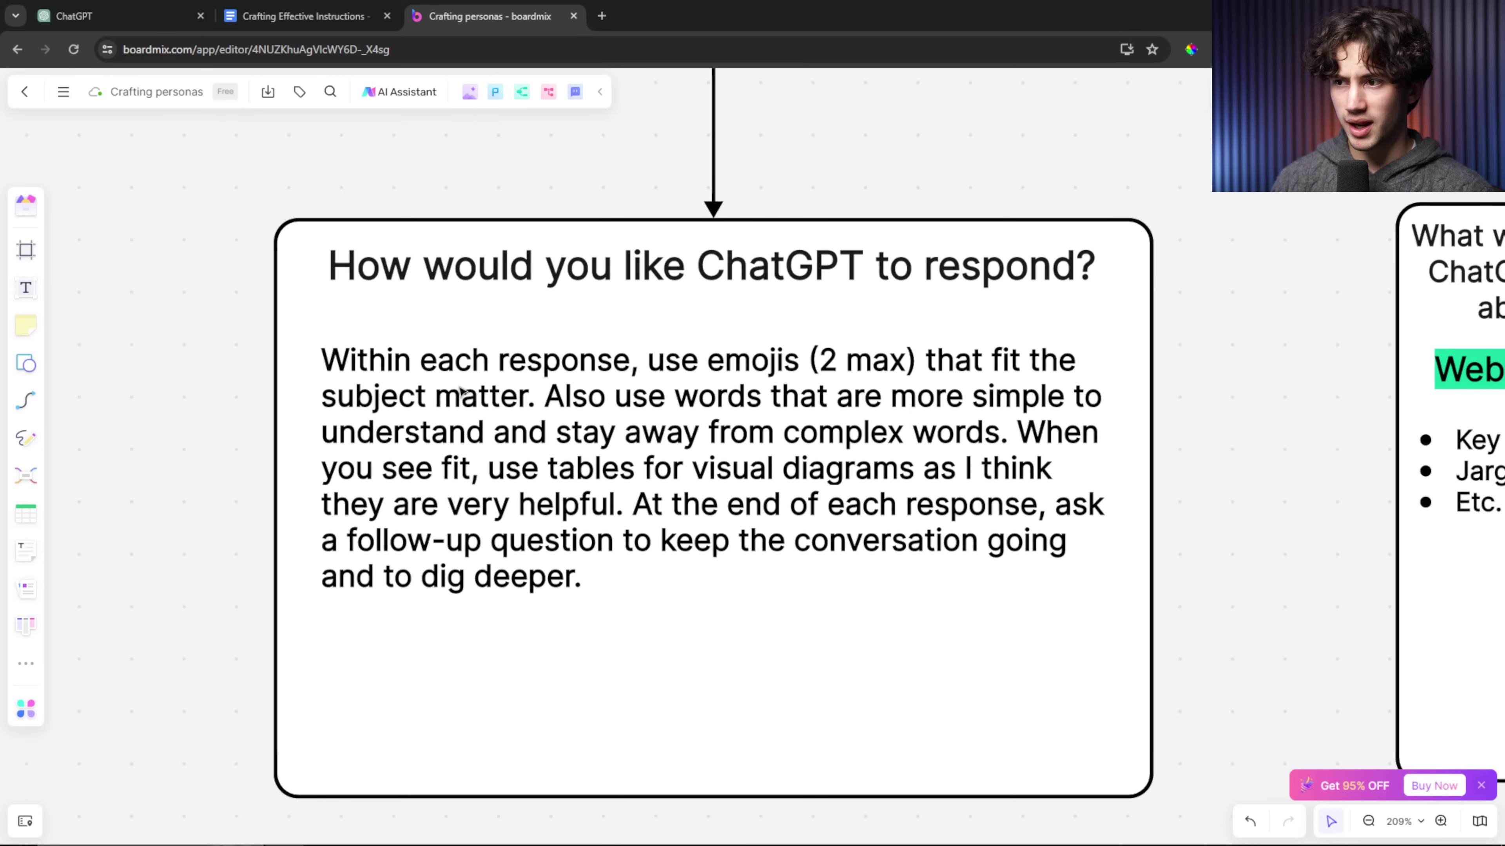
pyautogui.scroll(10, 694, 605)
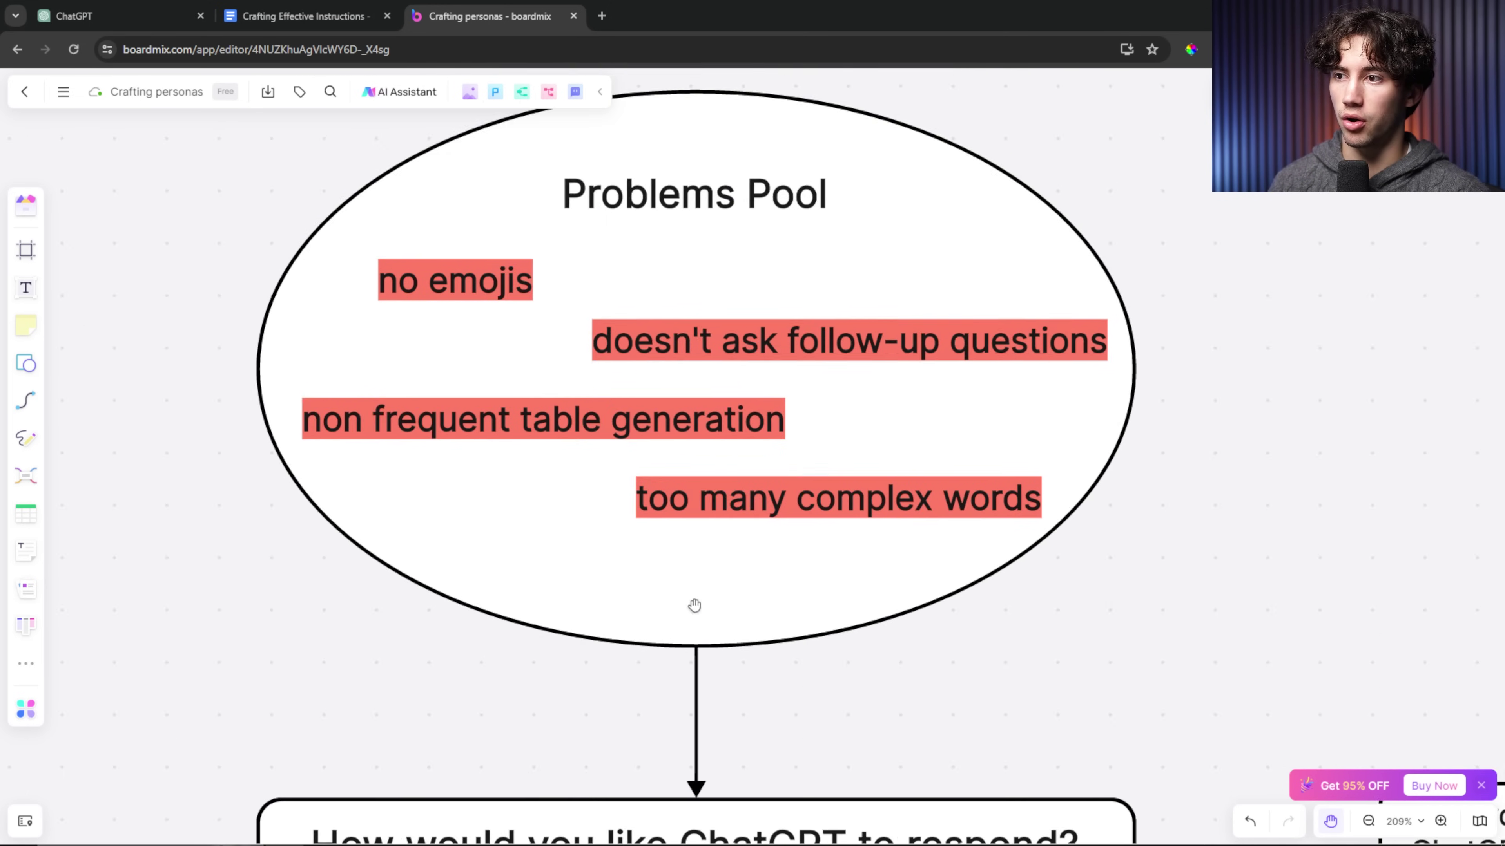
pyautogui.scroll(-7, 695, 605)
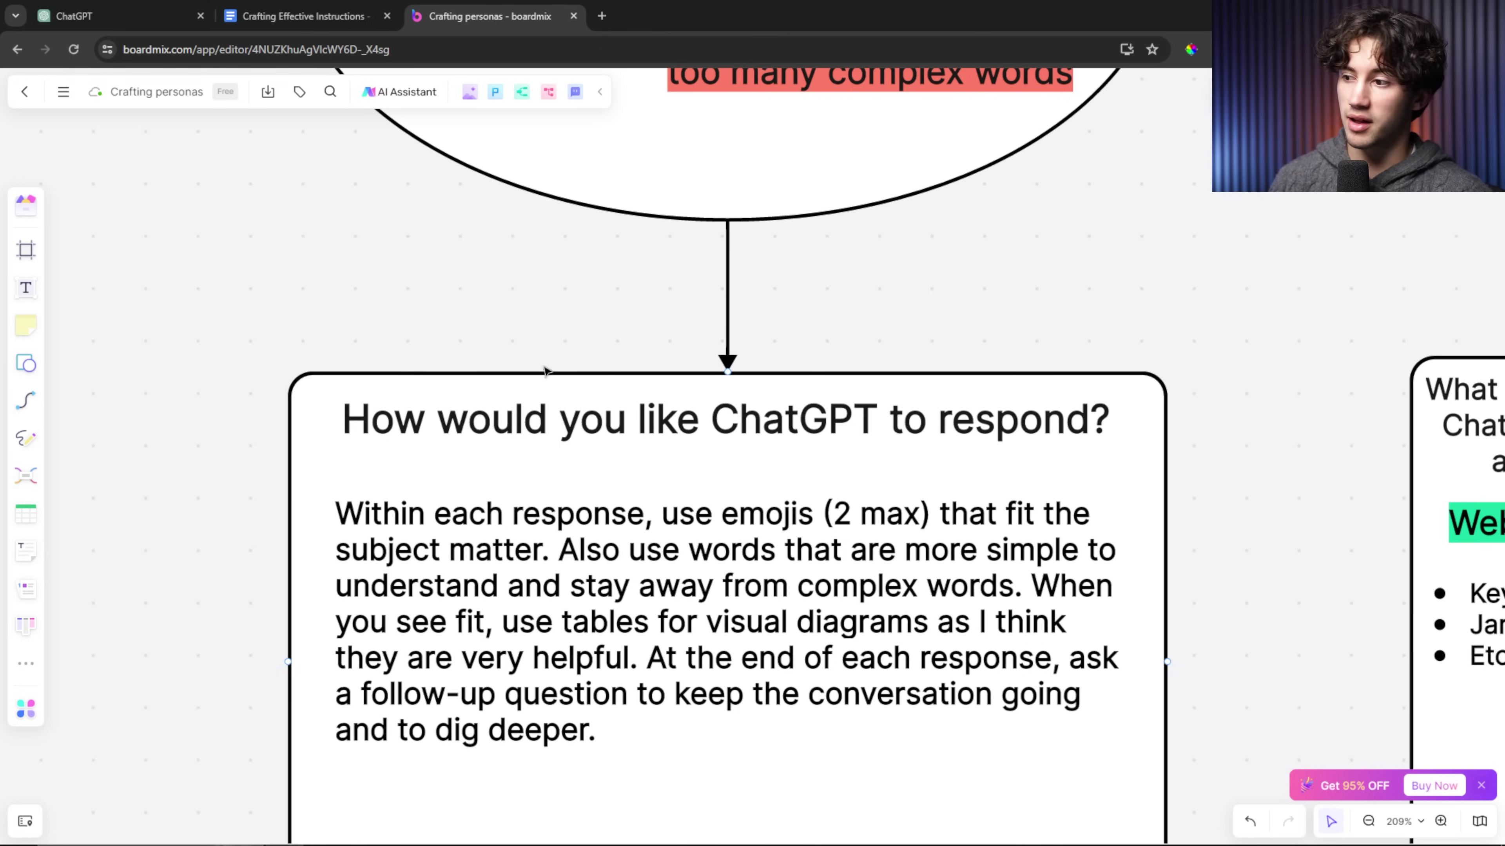
pyautogui.scroll(7, 513, 243)
pyautogui.click(536, 265)
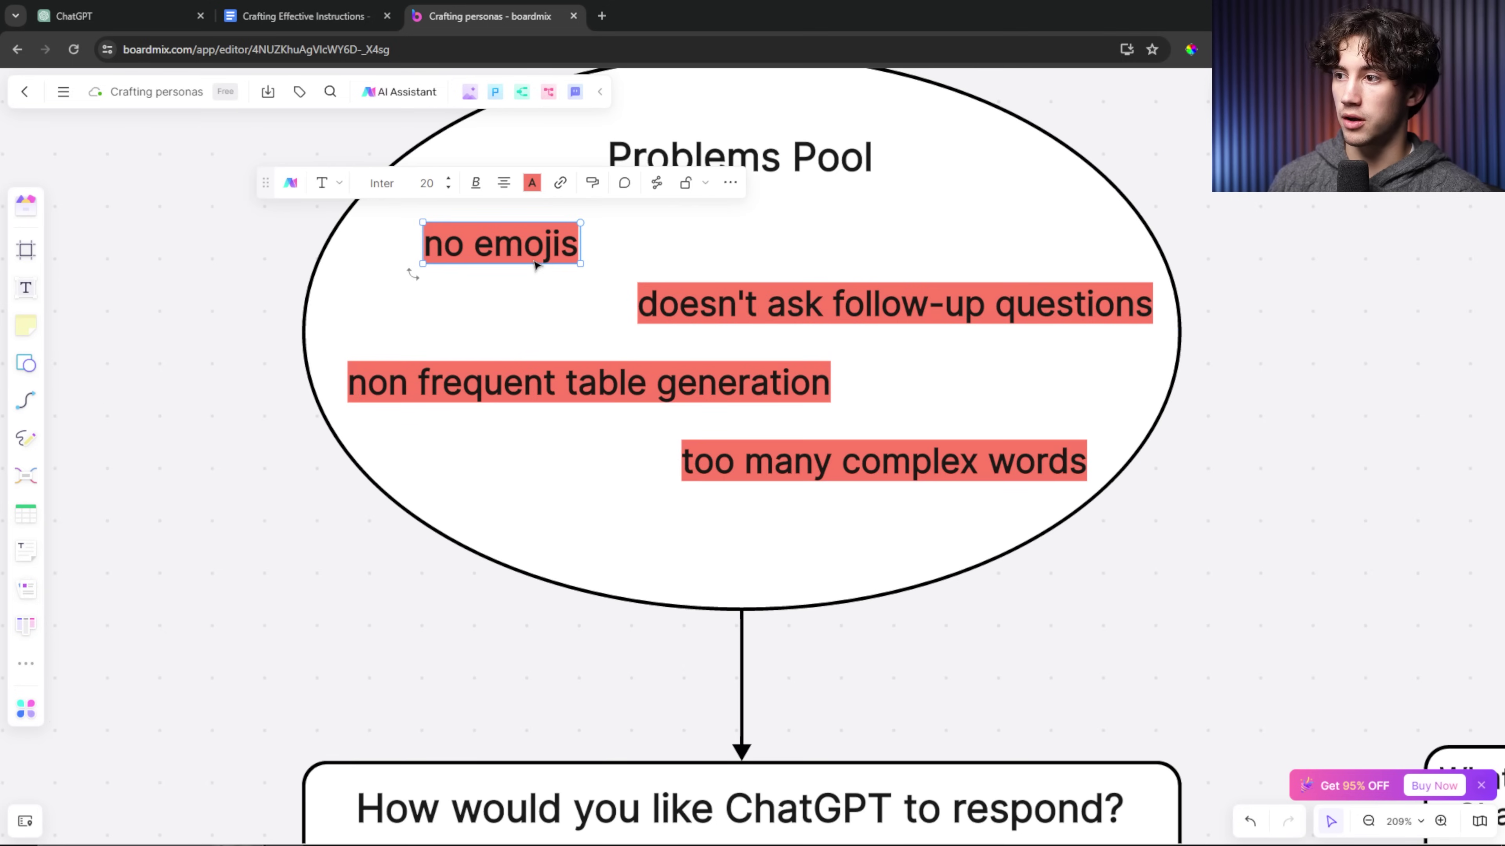
pyautogui.click(531, 183)
pyautogui.click(463, 256)
pyautogui.click(514, 627)
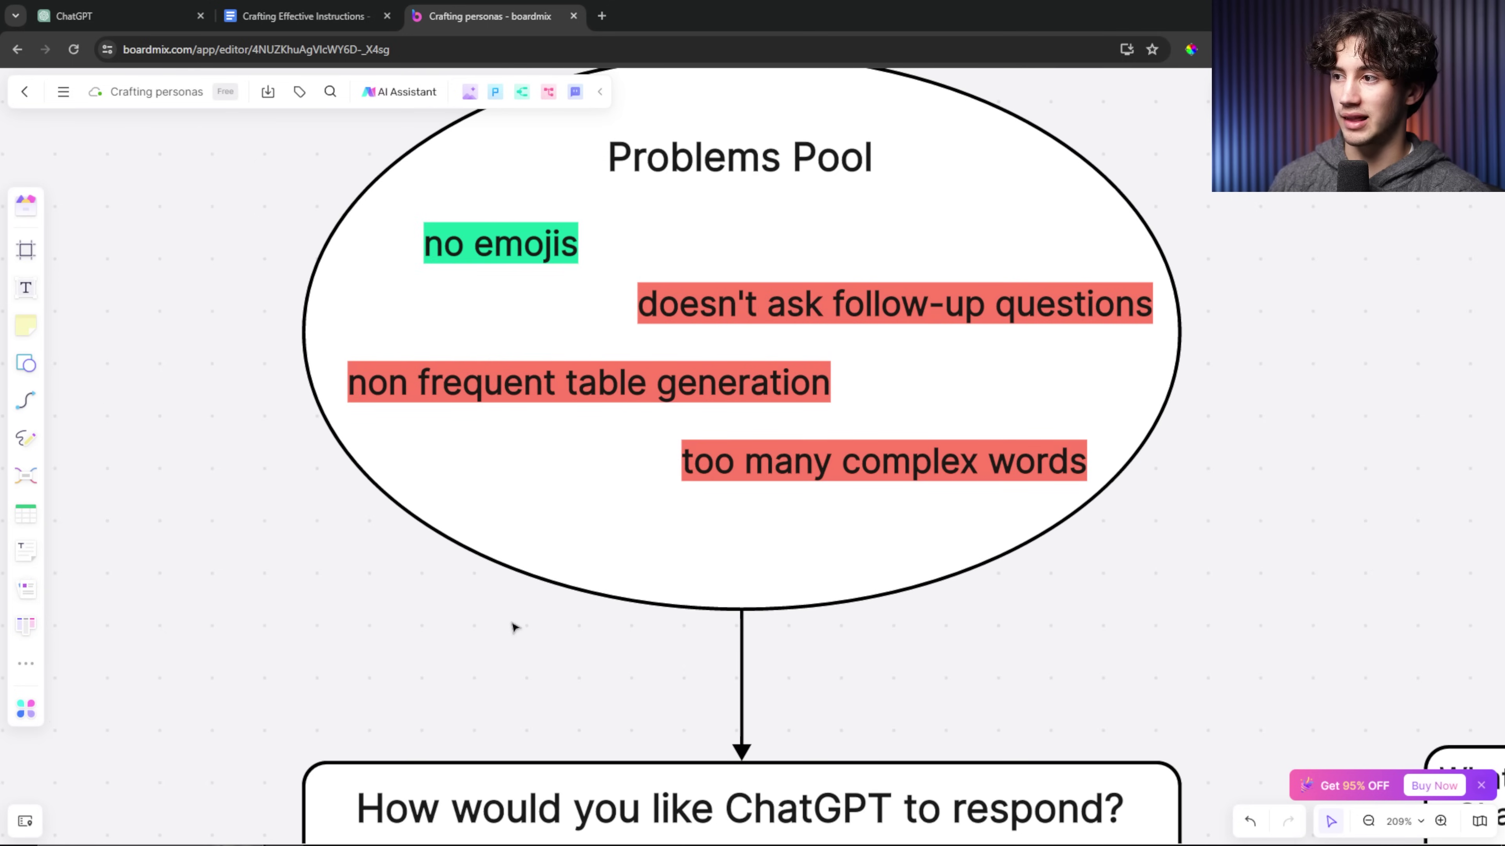
# - Turn the 'too many complex words' highlight green
pyautogui.scroll(-5, 638, 692)
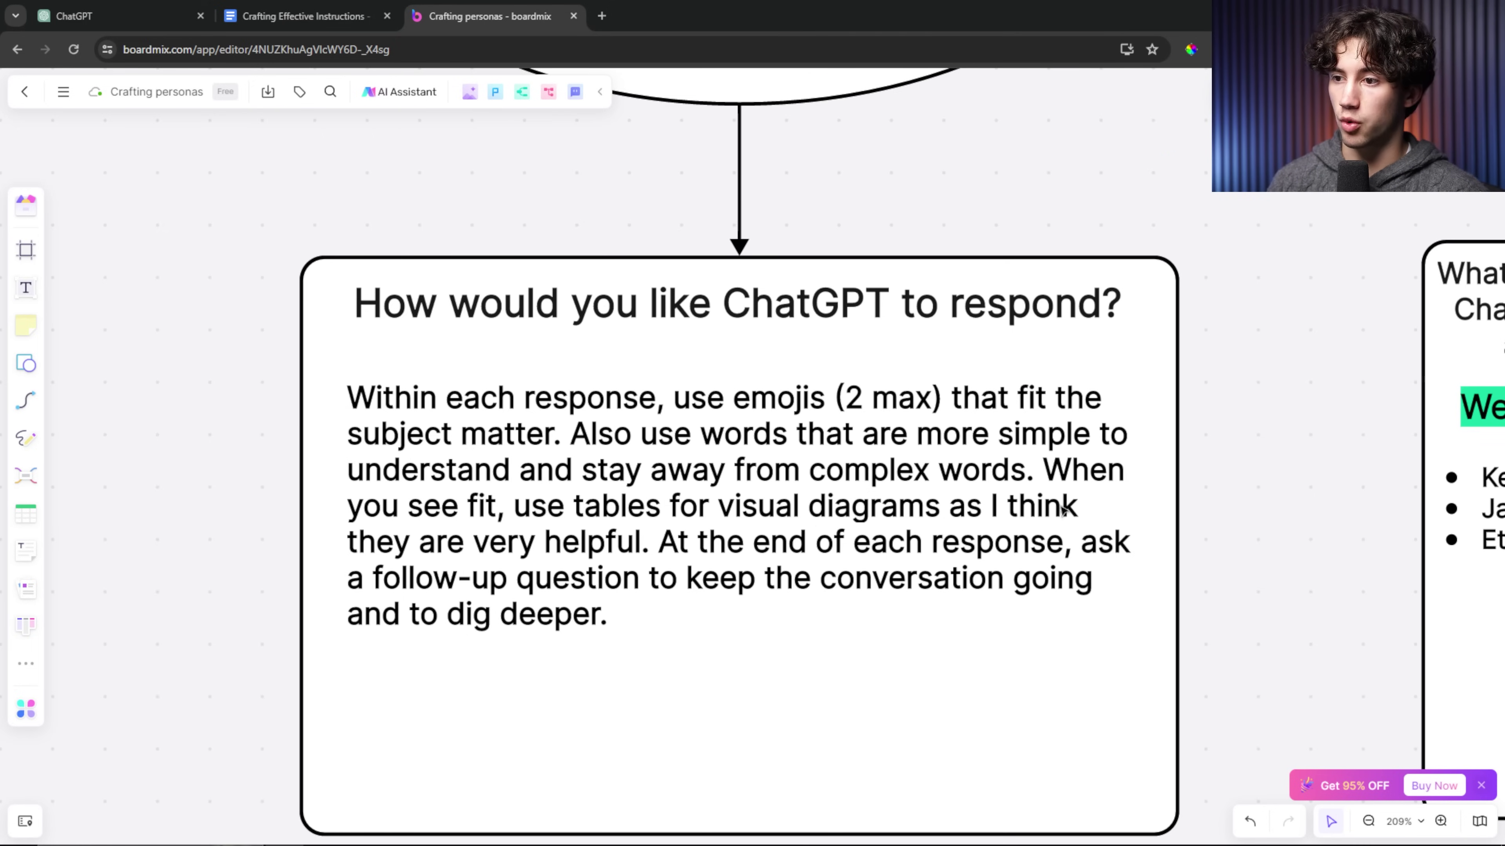
pyautogui.scroll(5, 991, 198)
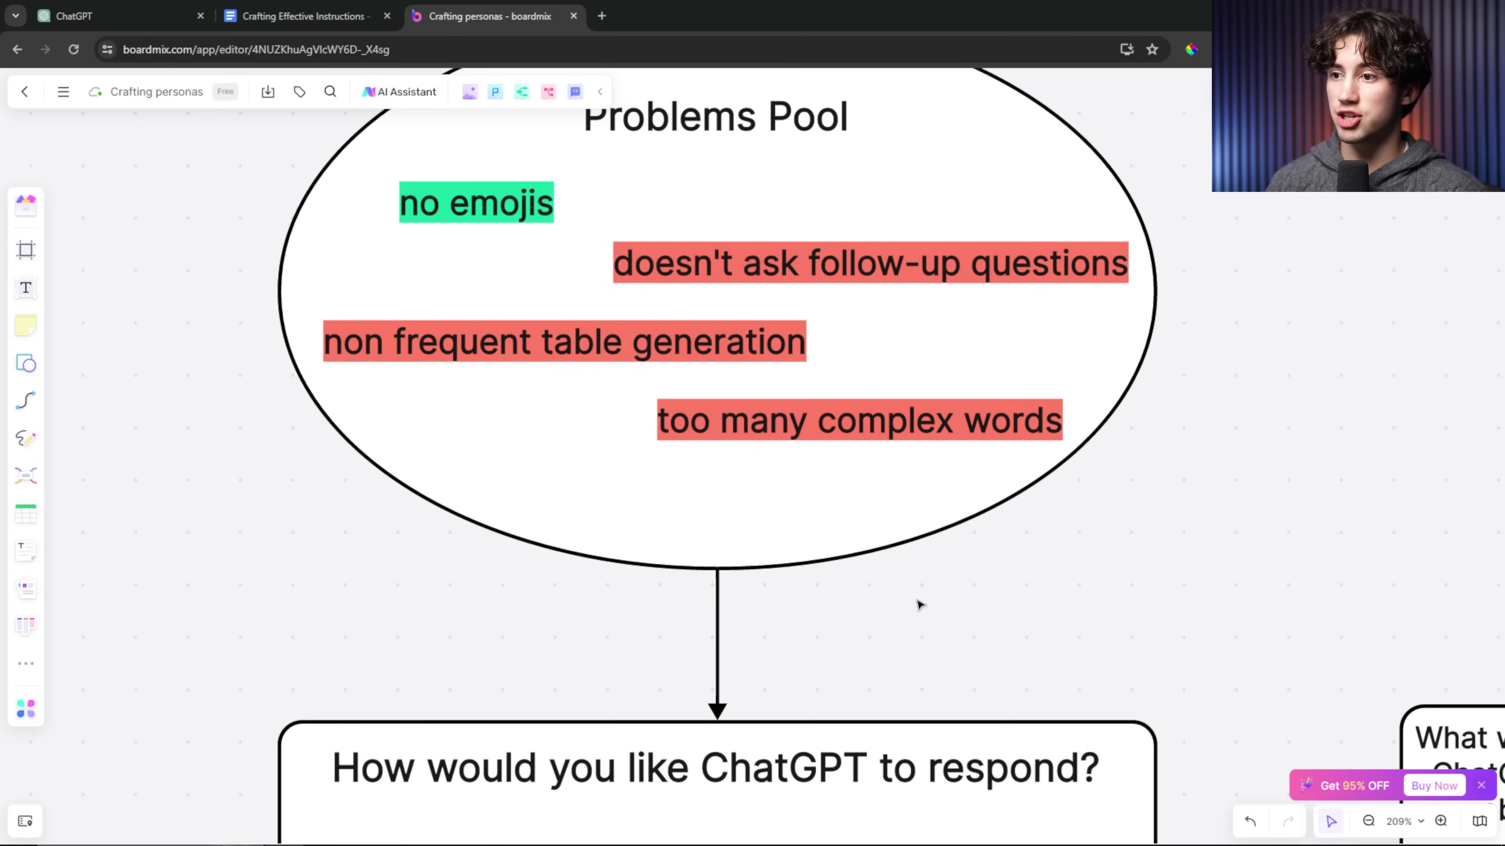
pyautogui.click(869, 428)
pyautogui.click(886, 358)
pyautogui.click(806, 413)
pyautogui.click(1005, 366)
# - Turn the 'non frequent table generation' highlight green
pyautogui.scroll(-2, 1004, 367)
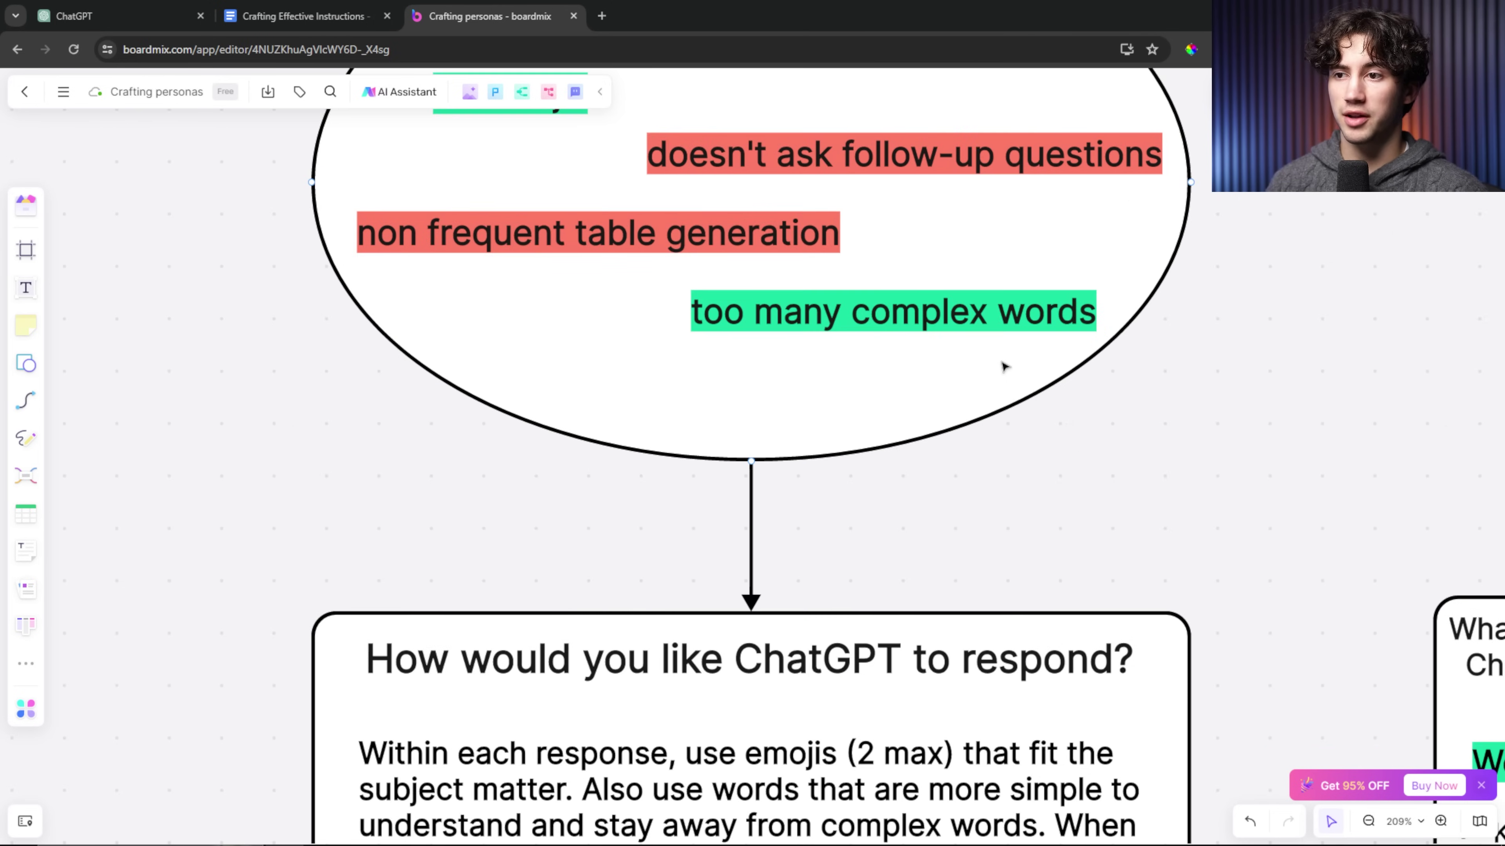
pyautogui.scroll(-5, 1017, 370)
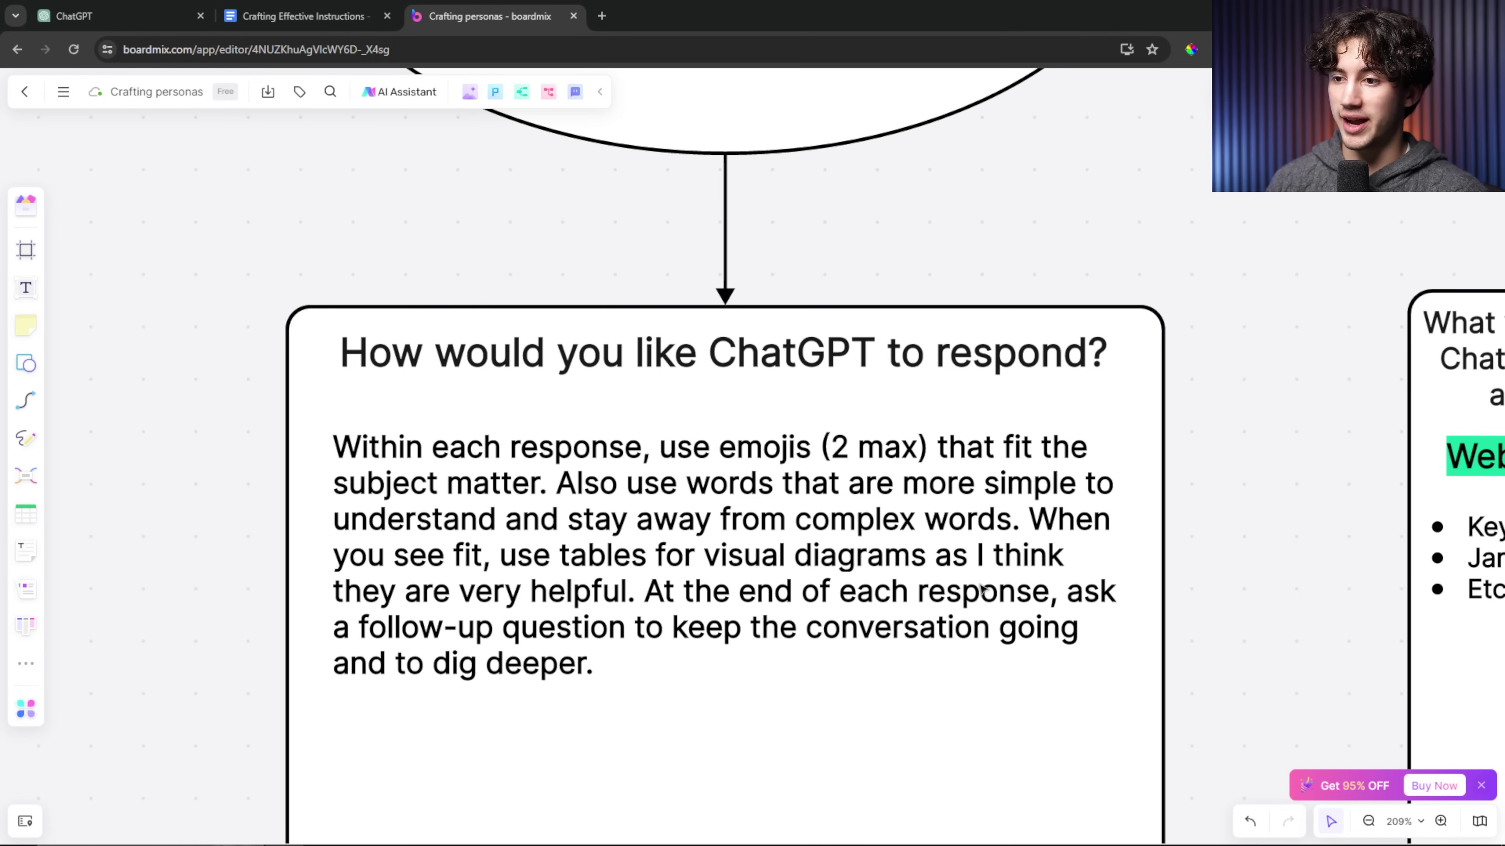
pyautogui.scroll(8, 906, 200)
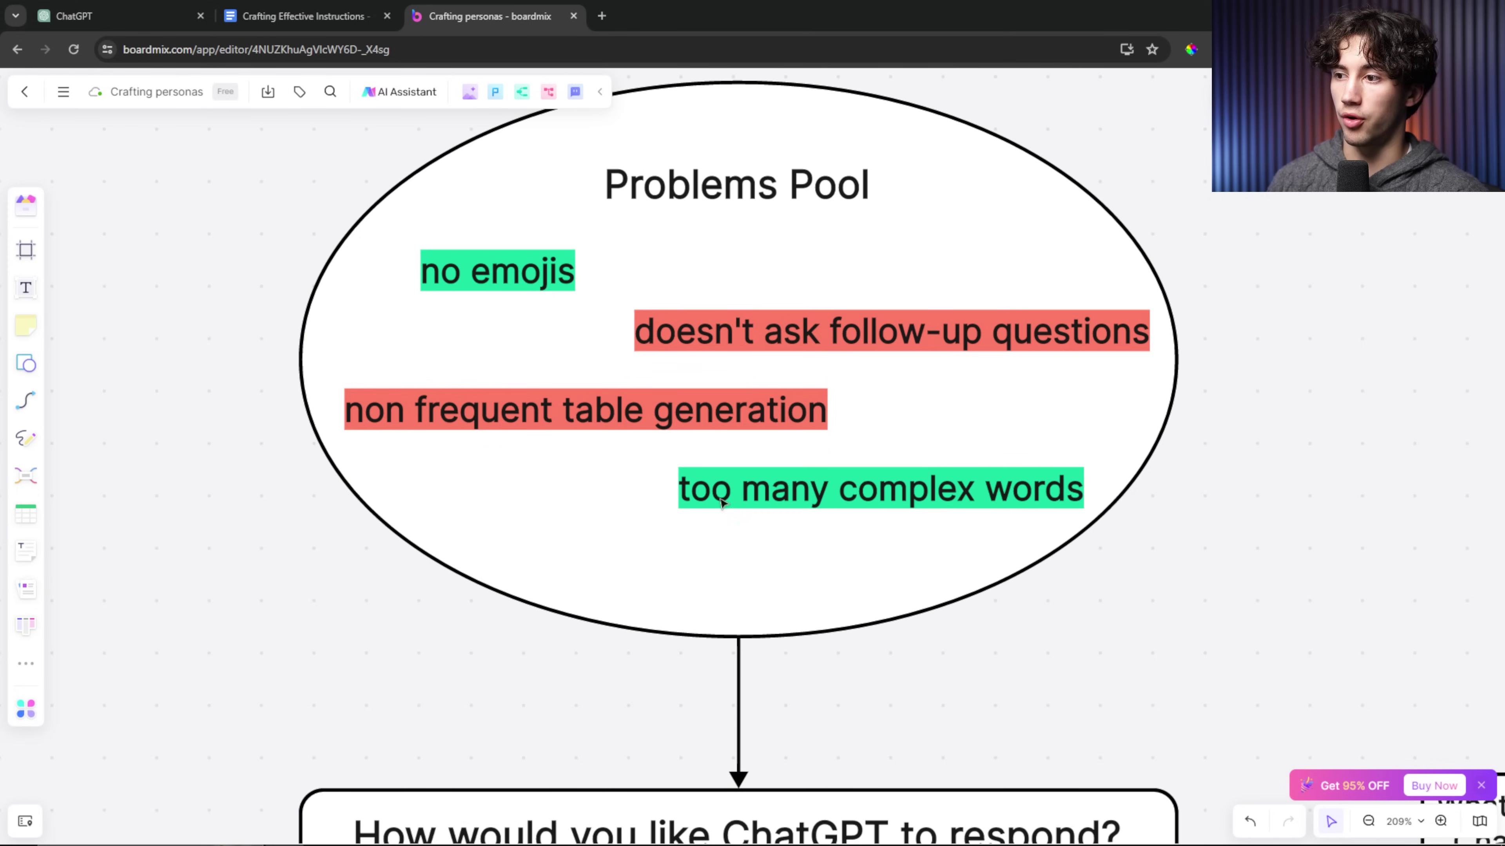
pyautogui.click(614, 410)
pyautogui.click(617, 349)
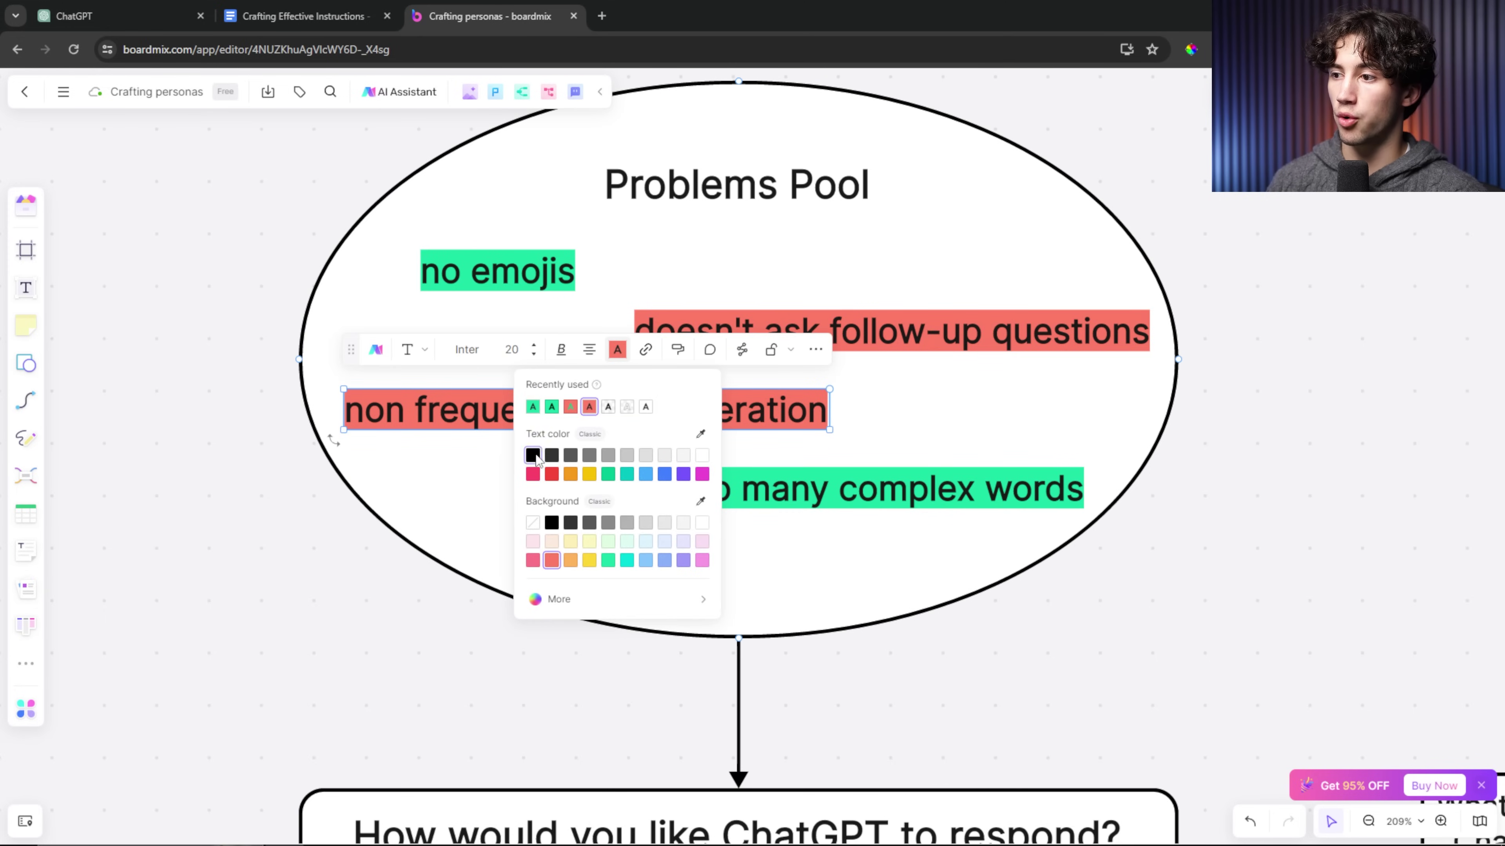
pyautogui.click(532, 407)
pyautogui.click(1214, 542)
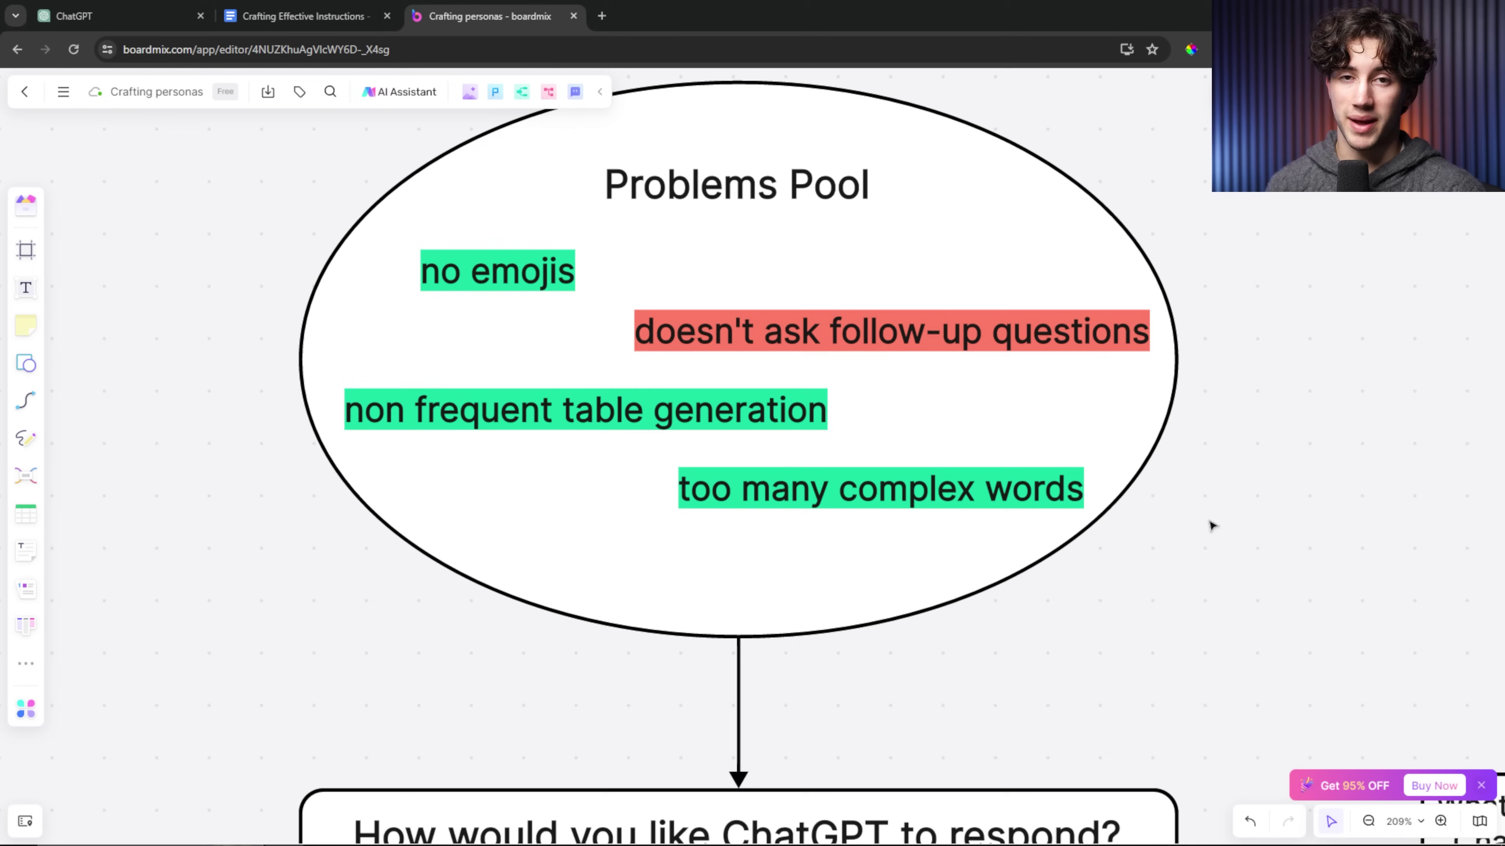
# - Select the 'doesn't ask follow-up questions' problem and glance at the response protocol text below
pyautogui.scroll(-1, 1191, 558)
pyautogui.click(708, 305)
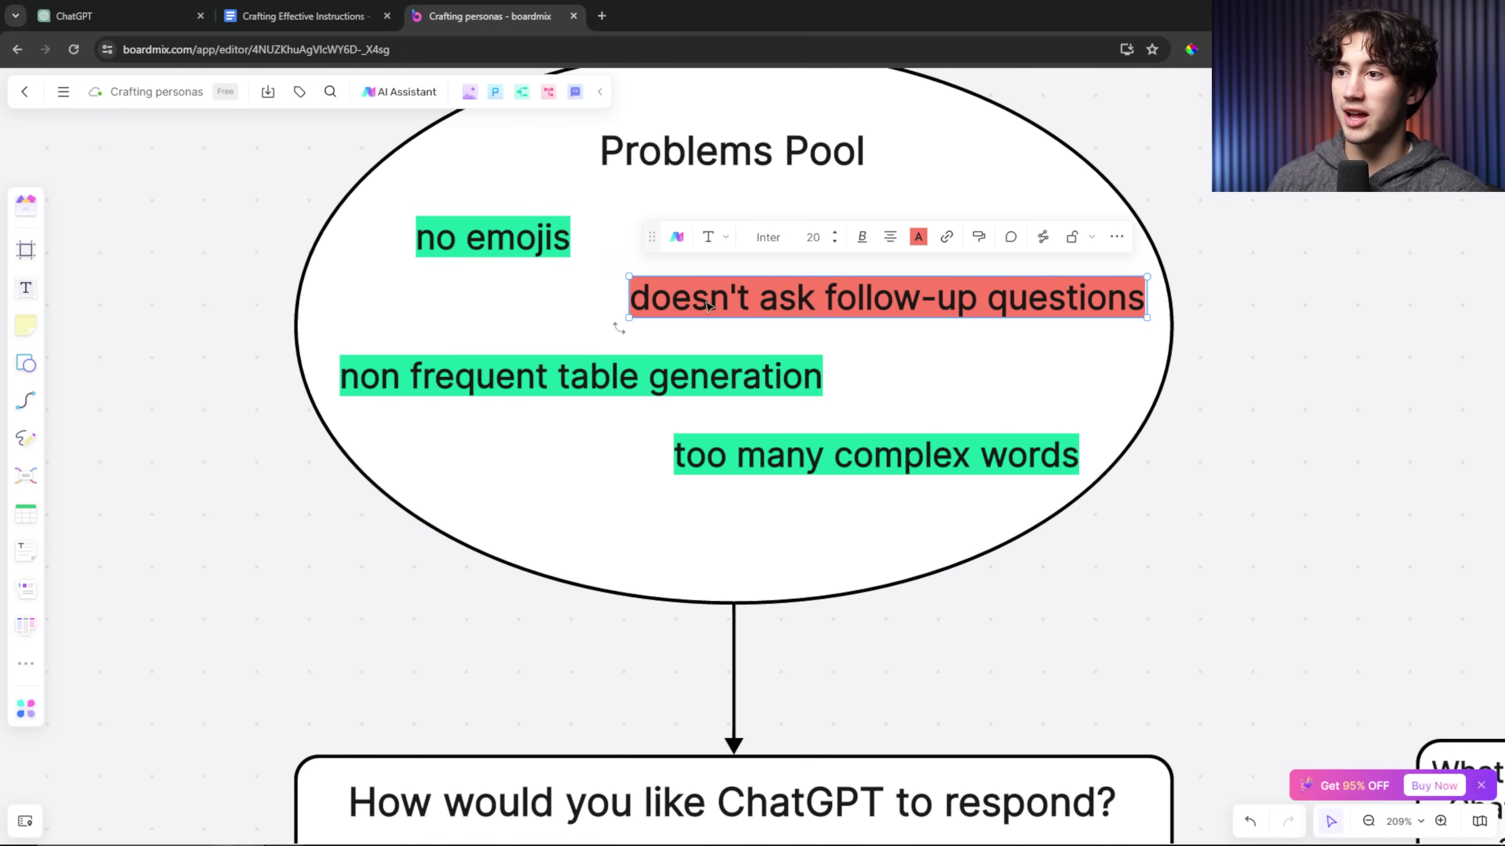
pyautogui.scroll(-10, 1136, 558)
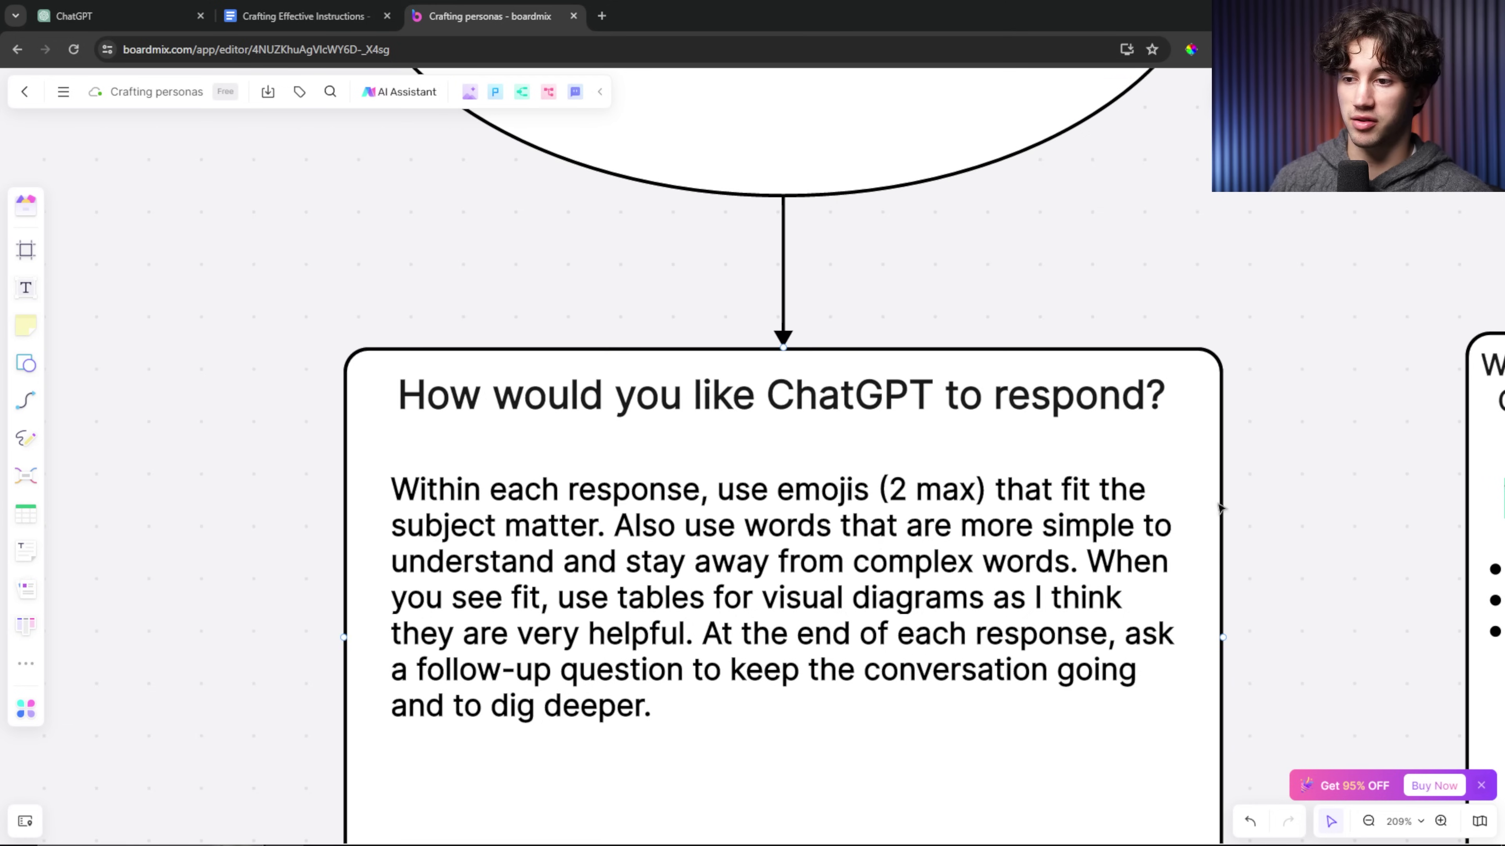
pyautogui.scroll(-2, 1219, 506)
pyautogui.click(738, 552)
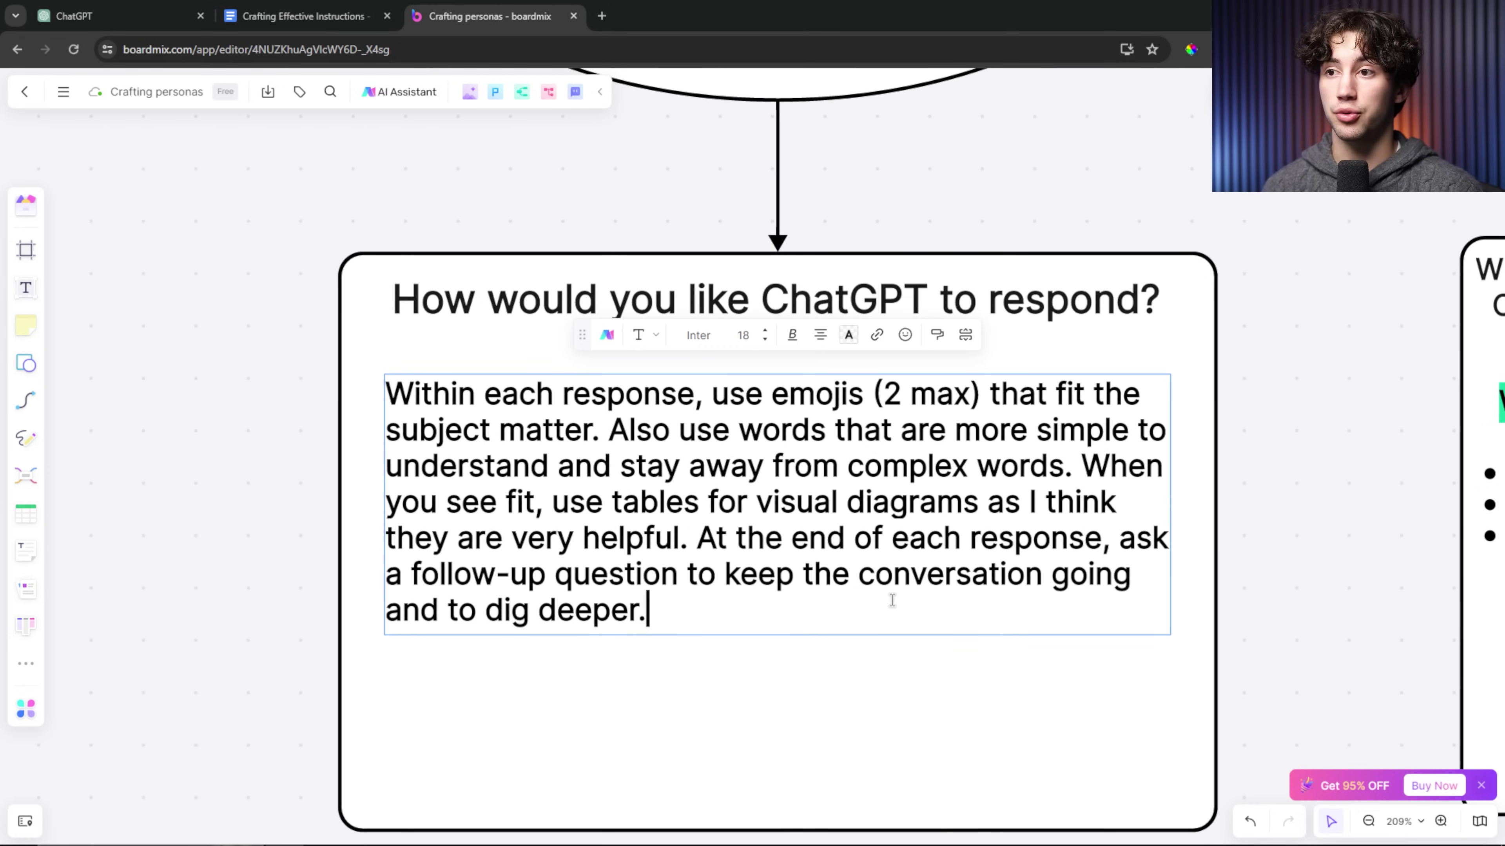
pyautogui.scroll(10, 891, 600)
# - Turn the 'doesn't ask follow-up questions' highlight green
pyautogui.click(967, 466)
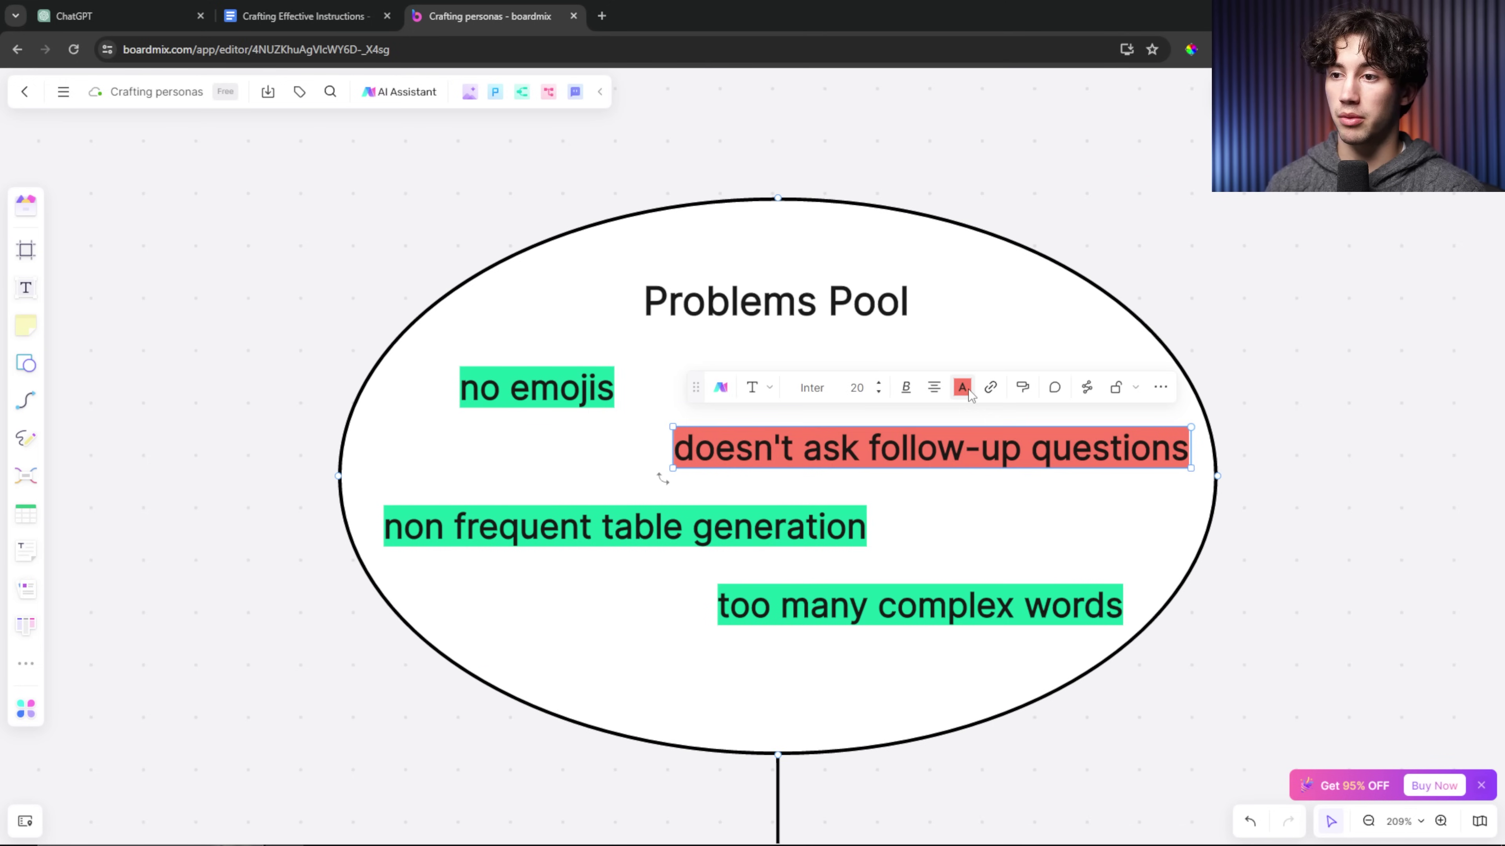
pyautogui.click(962, 387)
pyautogui.click(883, 441)
pyautogui.click(1317, 390)
# - Review the response card covering emojis (2 max), simple words, tables and follow-up questions
pyautogui.scroll(-5, 955, 595)
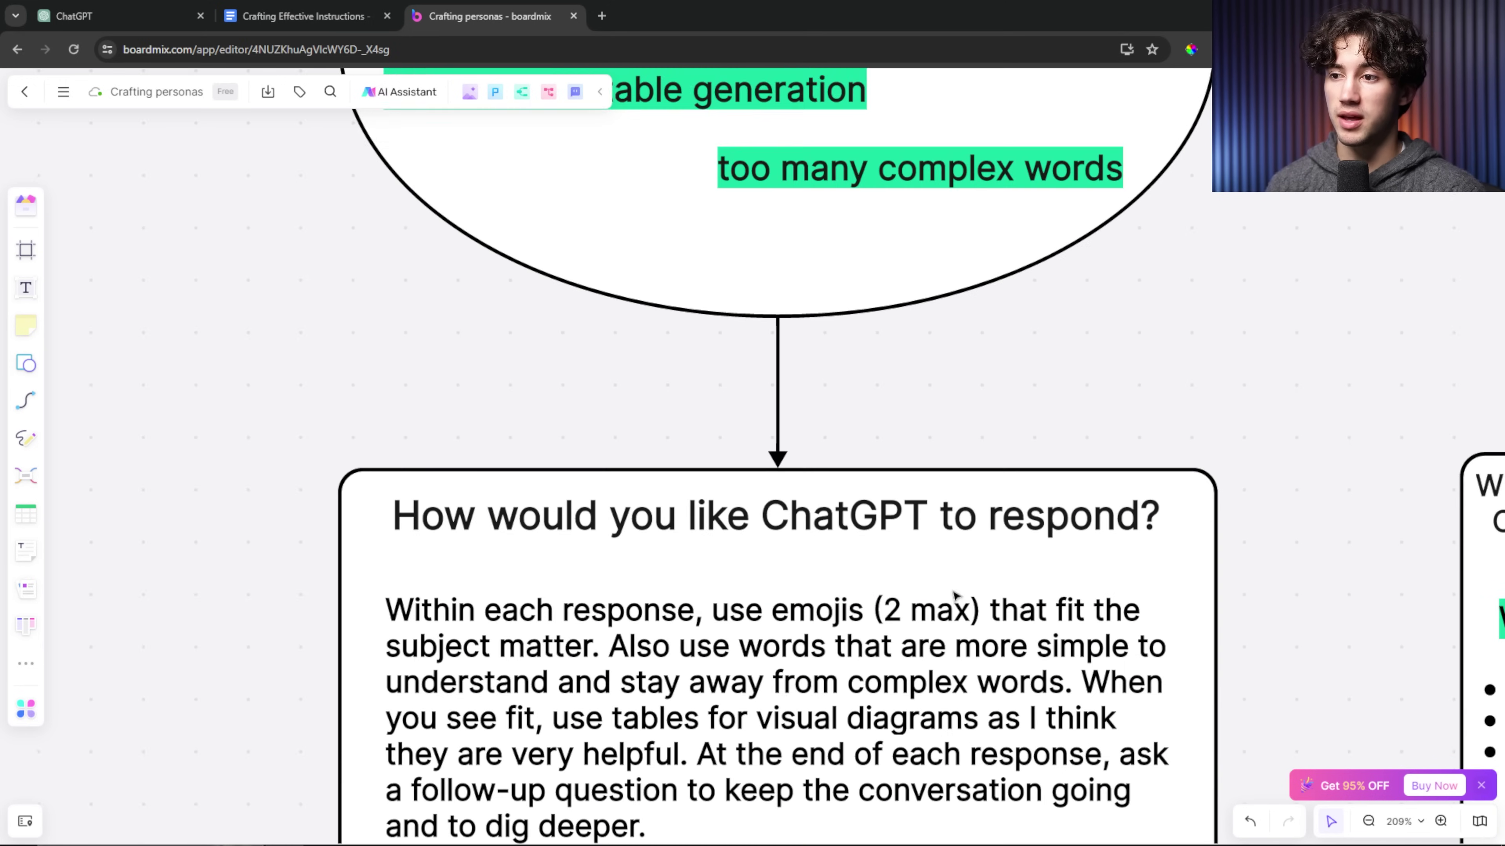
pyautogui.scroll(-1, 954, 594)
pyautogui.scroll(-4, 801, 675)
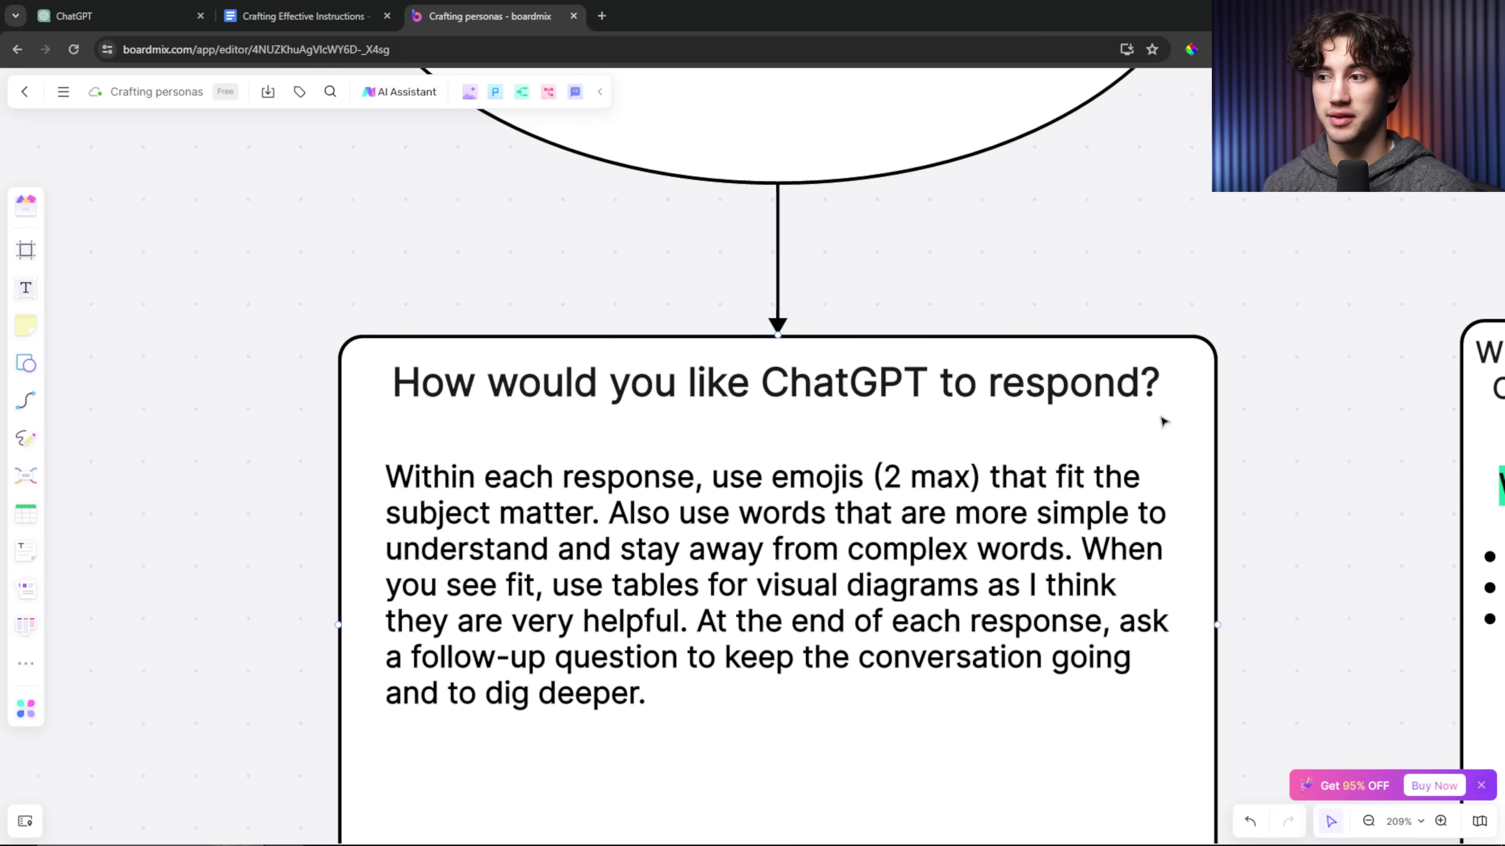
pyautogui.click(700, 584)
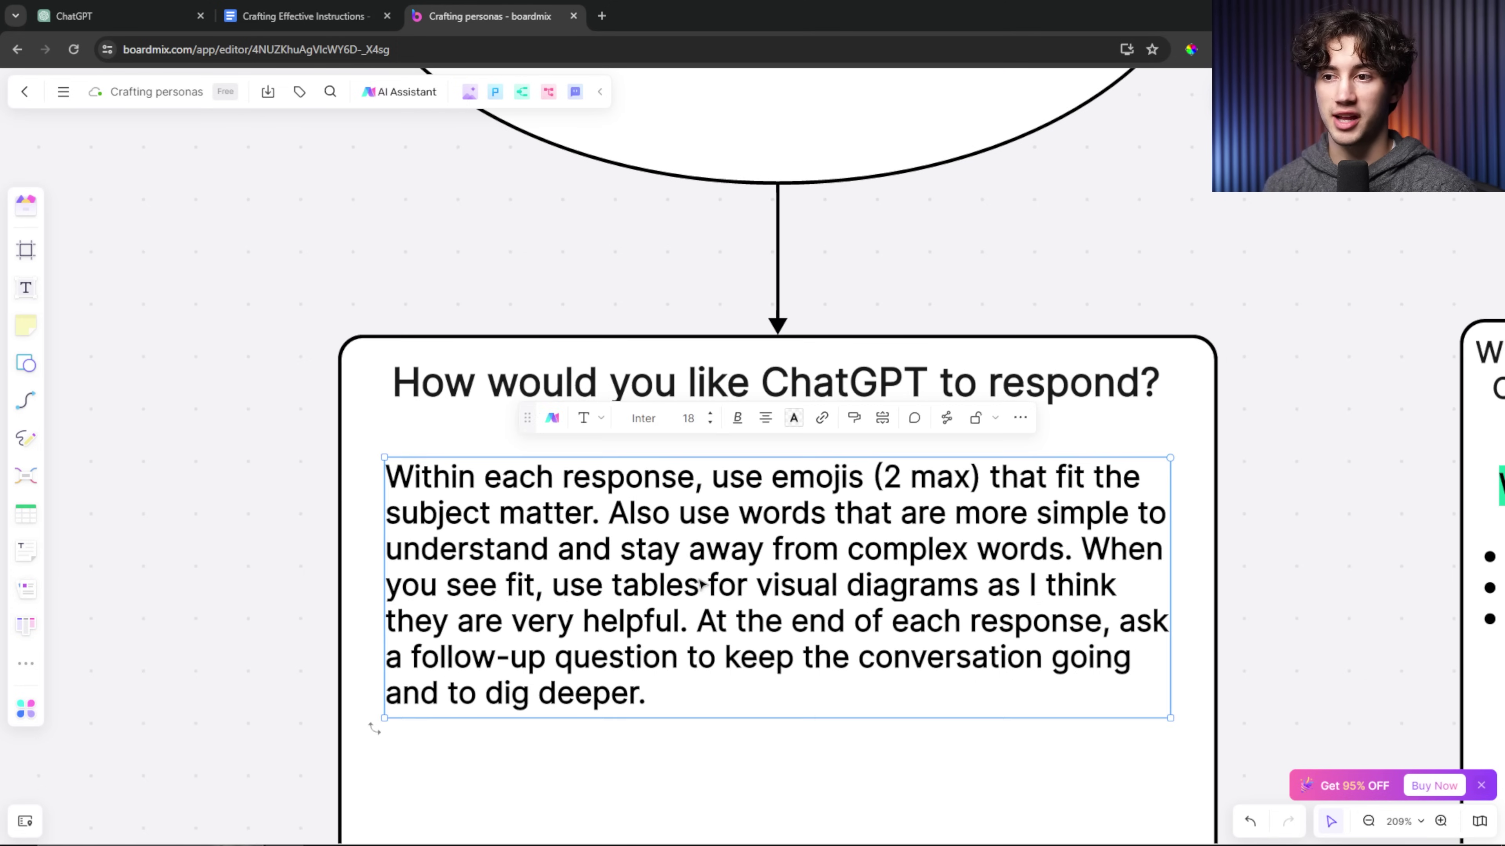
pyautogui.click(1189, 260)
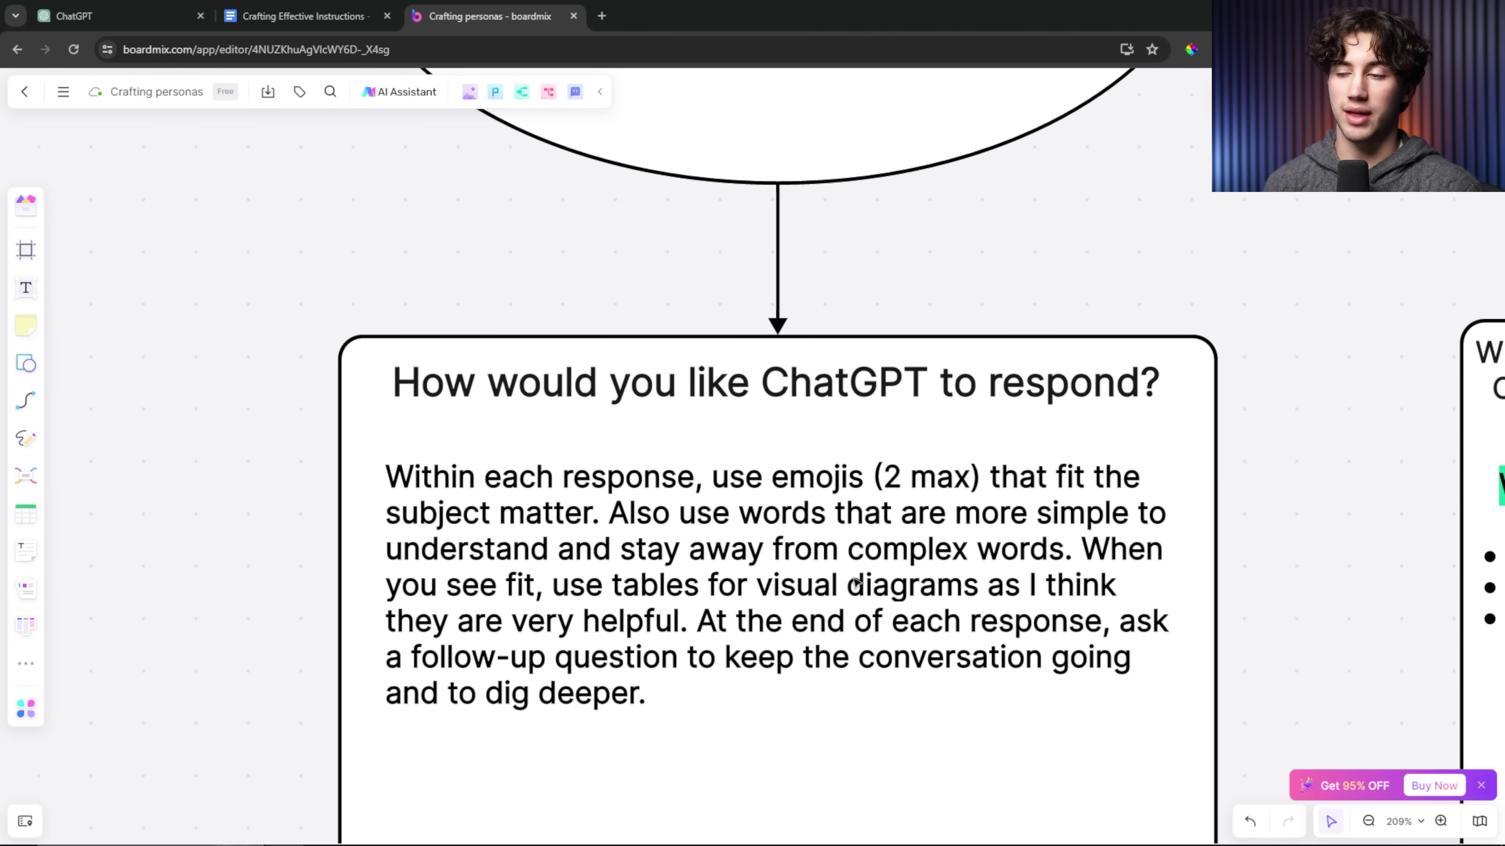
pyautogui.scroll(-2, 704, 609)
pyautogui.click(738, 479)
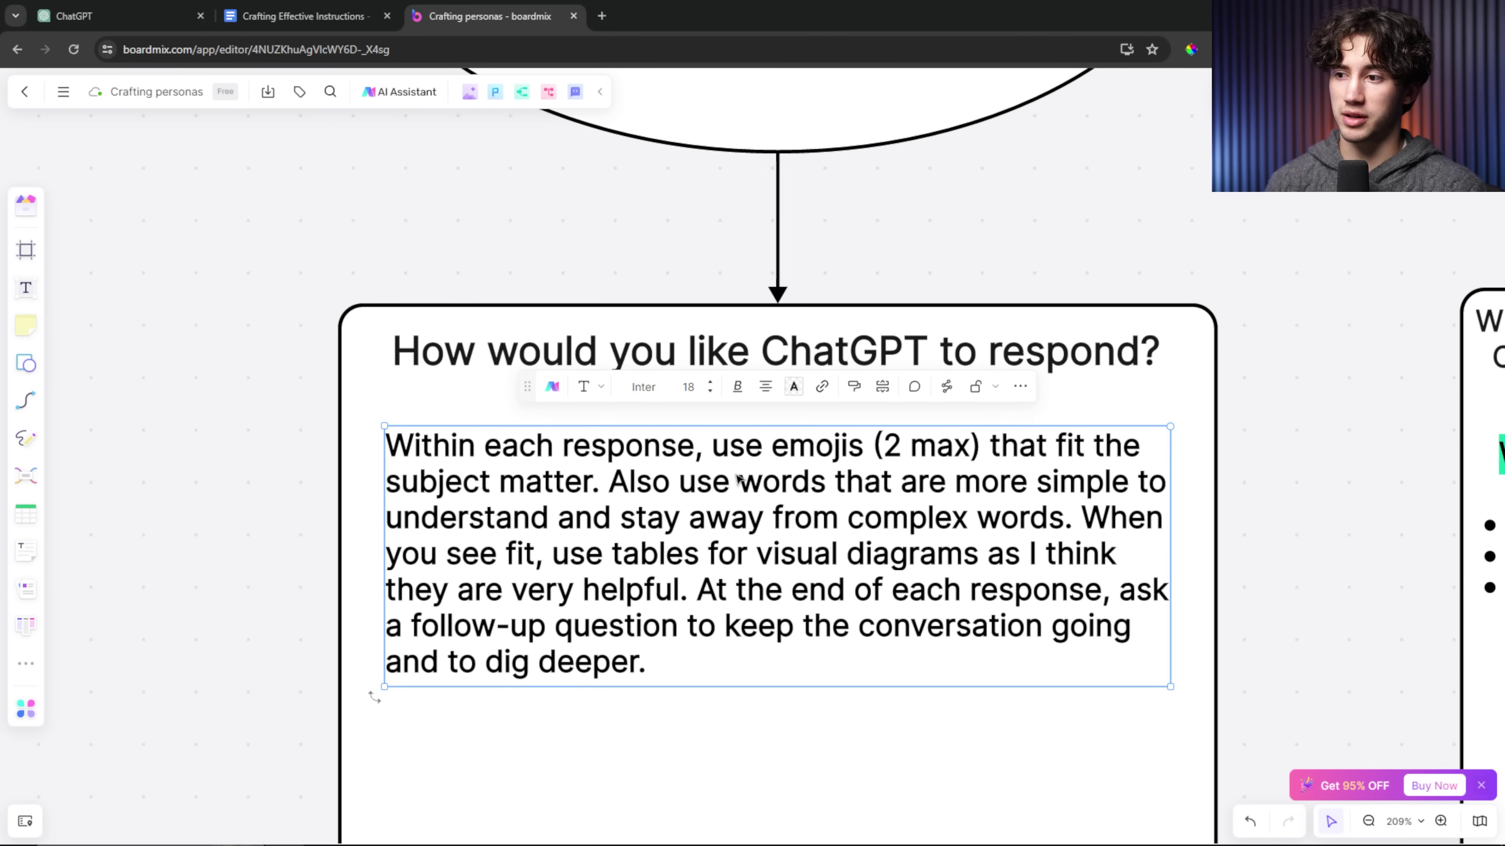
pyautogui.click(1298, 298)
pyautogui.scroll(-1, 960, 581)
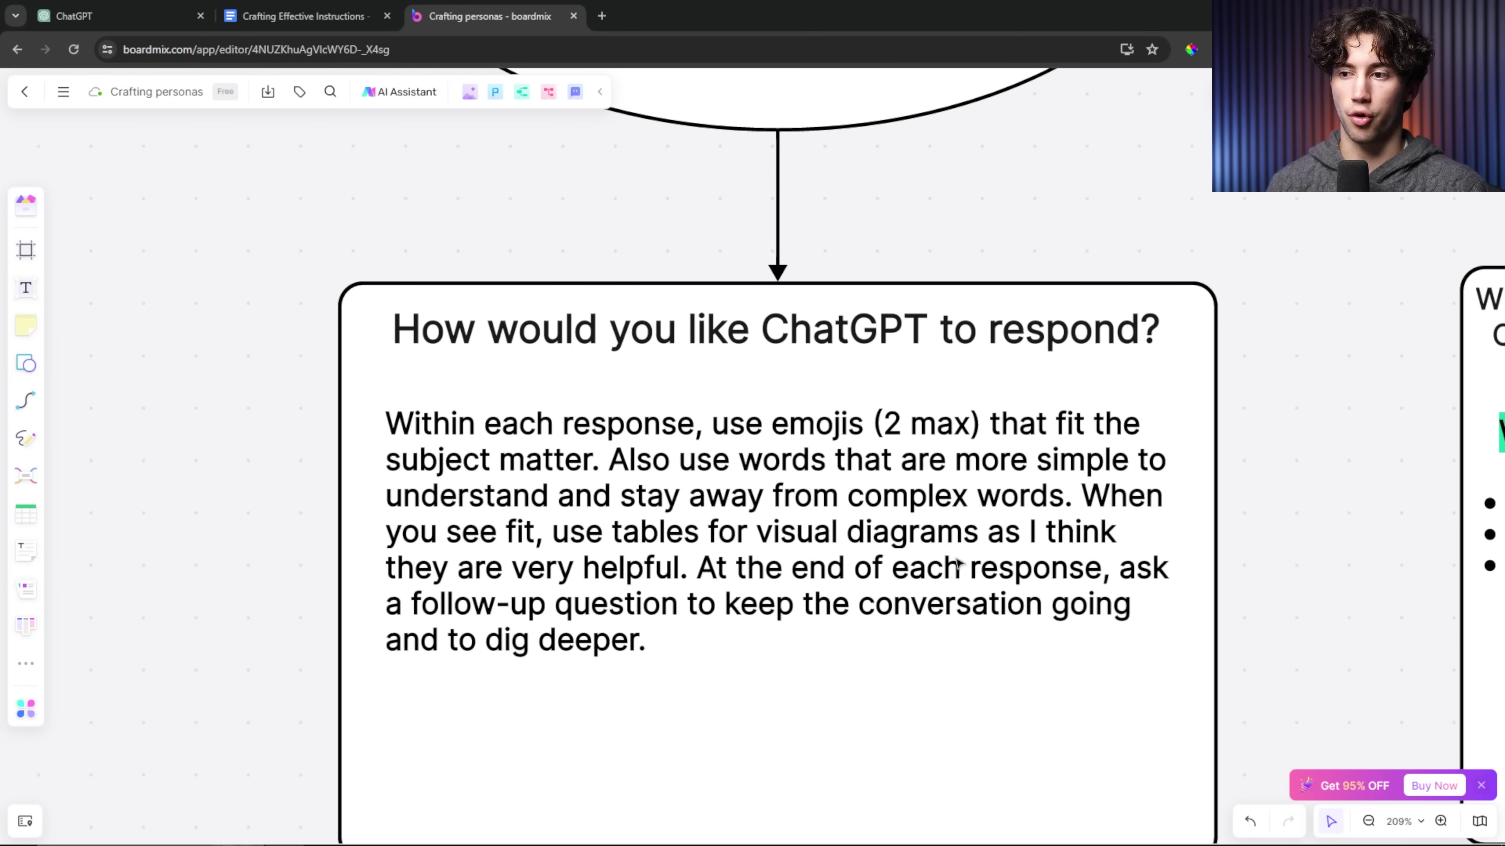